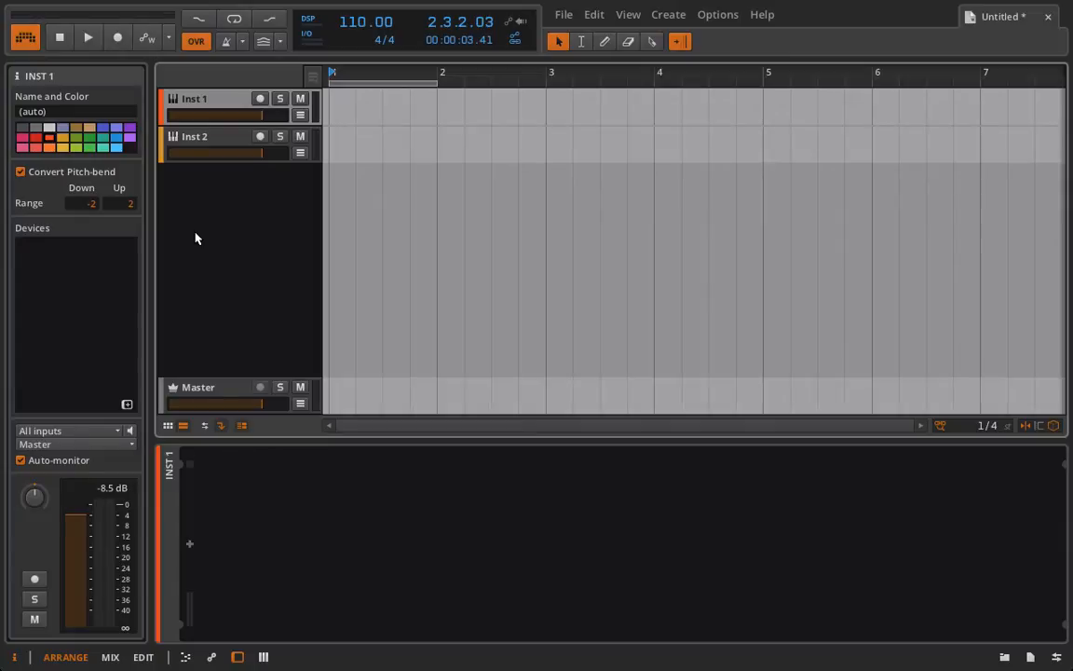
- Add a Drum Machine to the Inst 1 track and load the House Kit 1 preset into it
left_click(189, 547)
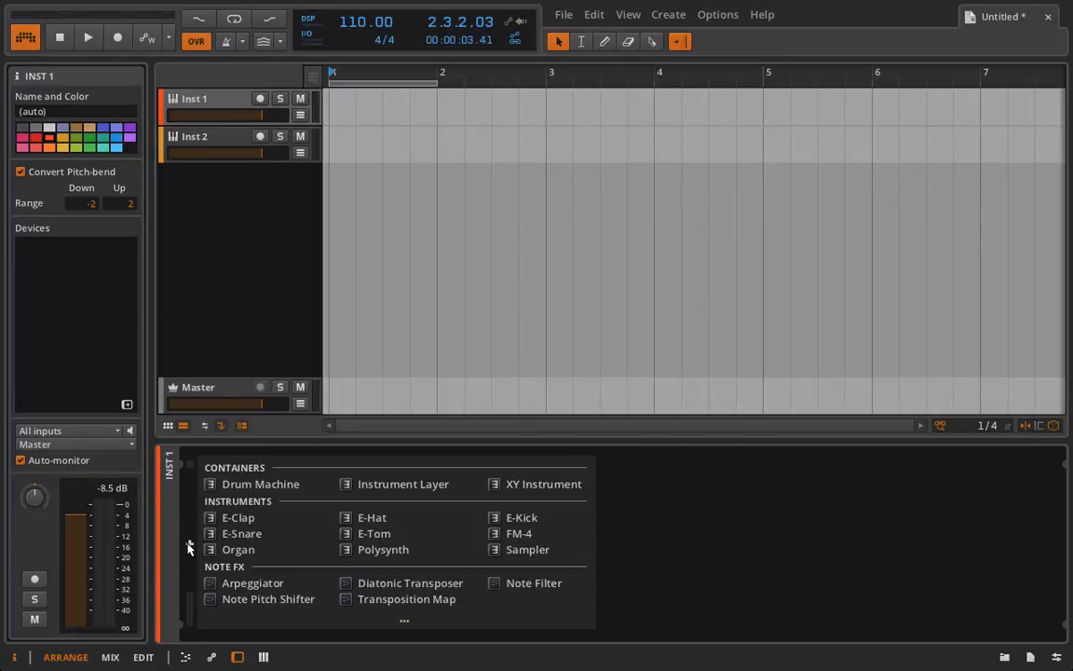
left_click(244, 483)
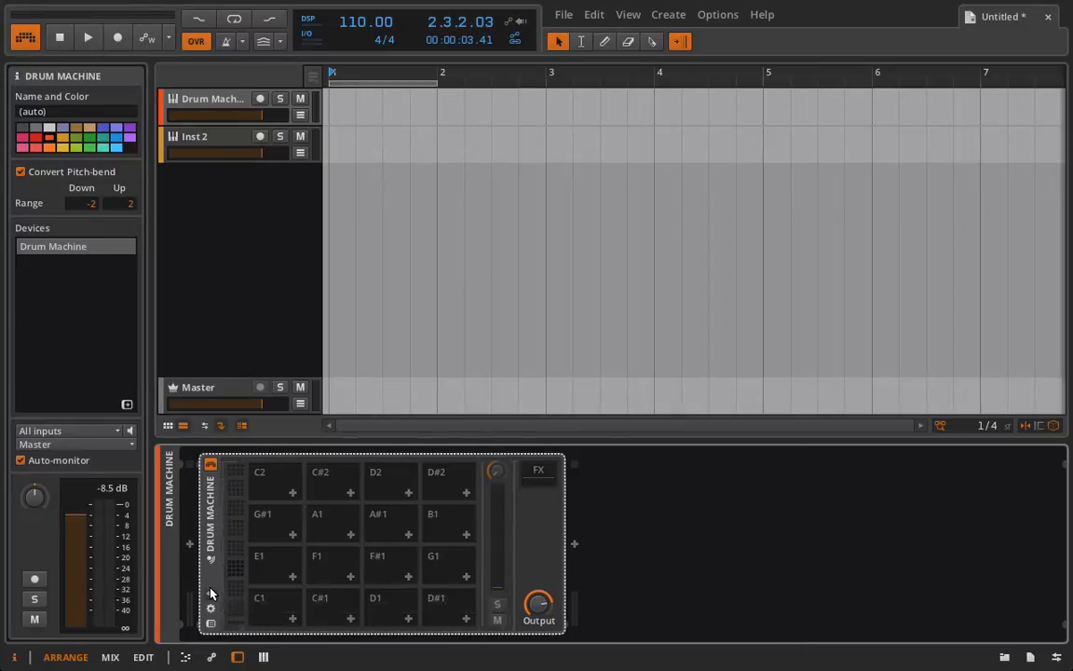
left_click(211, 592)
left_click(261, 466)
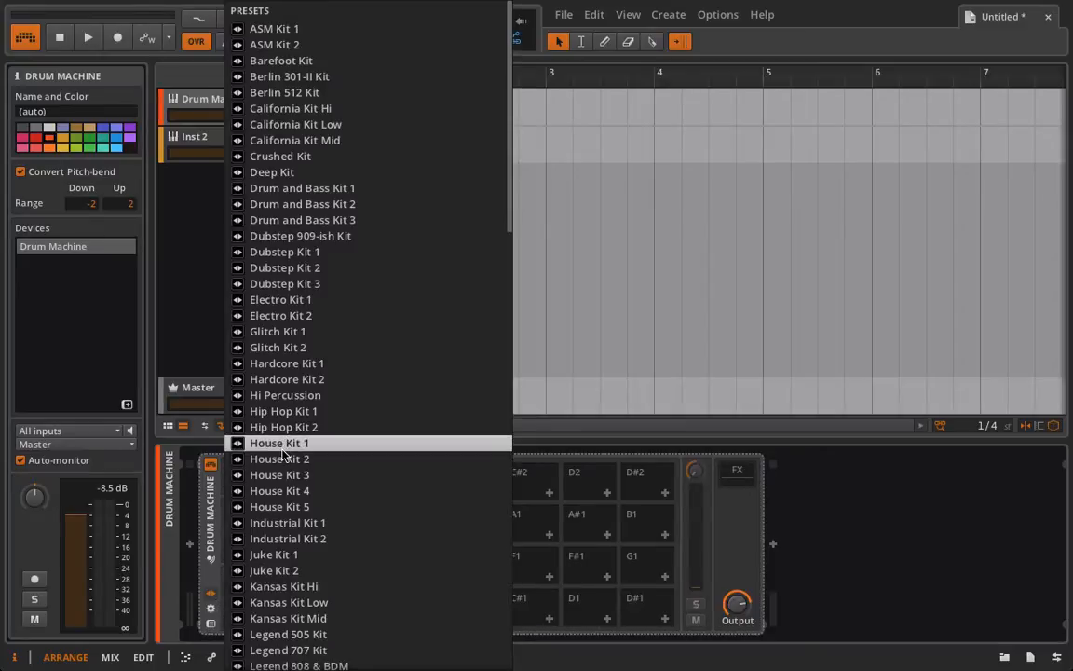
left_click(270, 444)
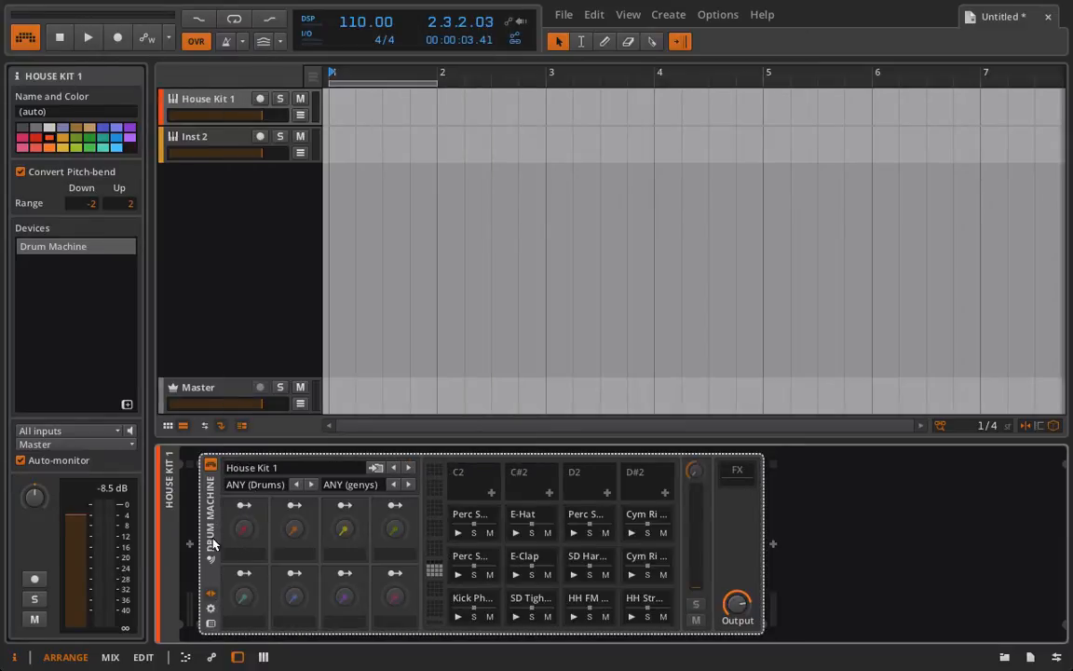
left_click(210, 594)
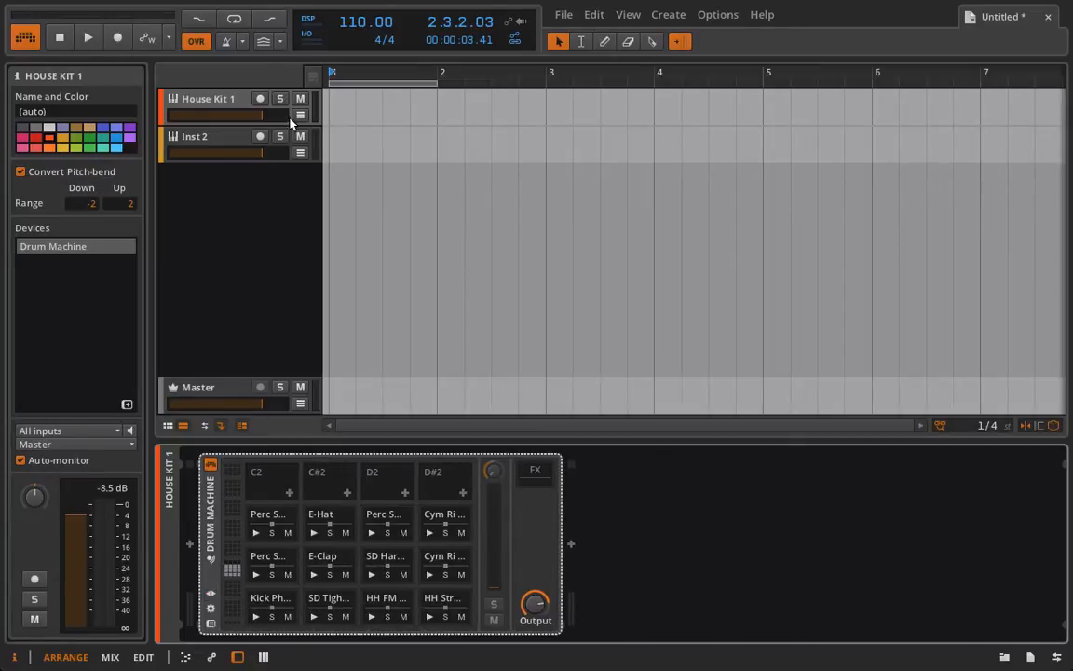
- Arm the House Kit 1 track and record a run of drum notes from bar 1 into the arranger
left_click(260, 98)
left_click(118, 37)
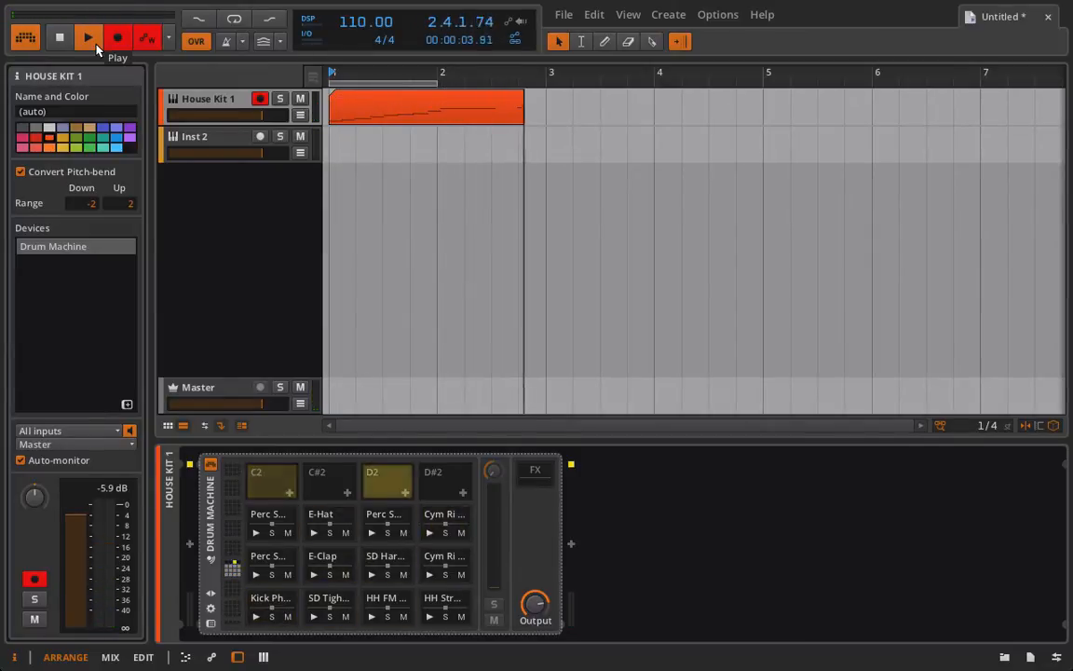
left_click(87, 39)
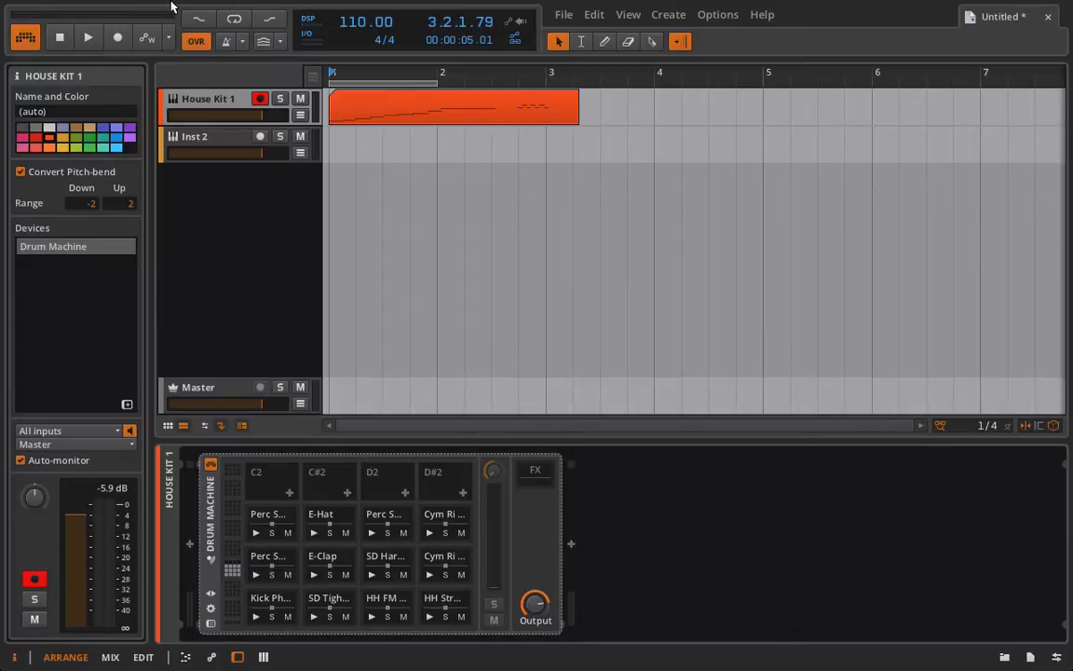
- Open the recorded House Kit 1 clip in the note editor and switch between the piano keyboard and the folded drum rows
double_click(401, 108)
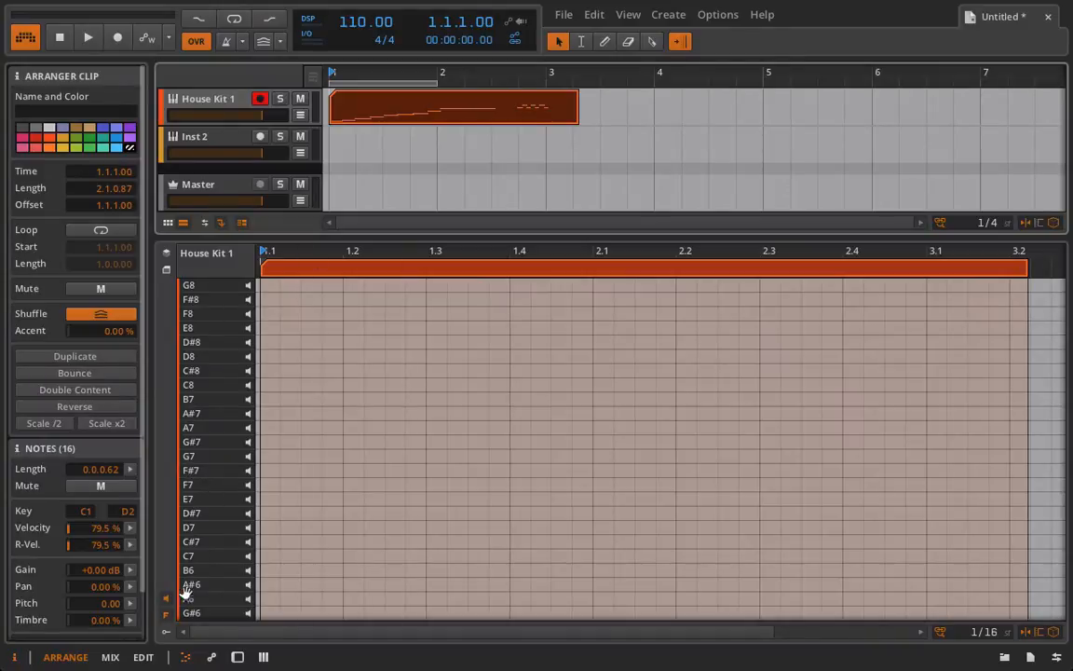
left_click(167, 617)
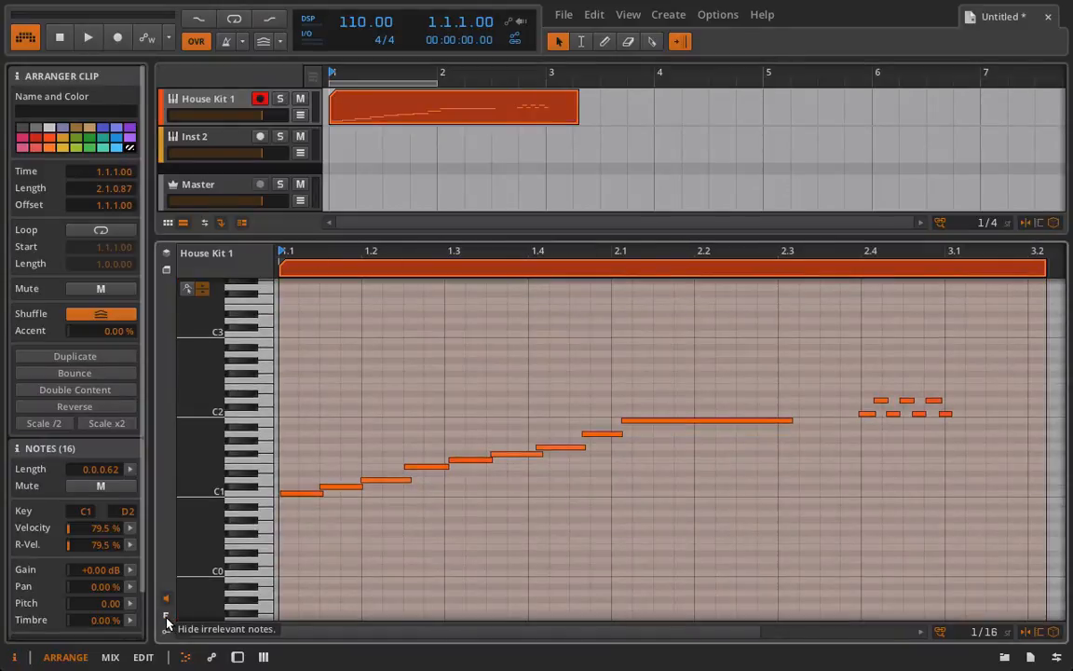
left_click(166, 618)
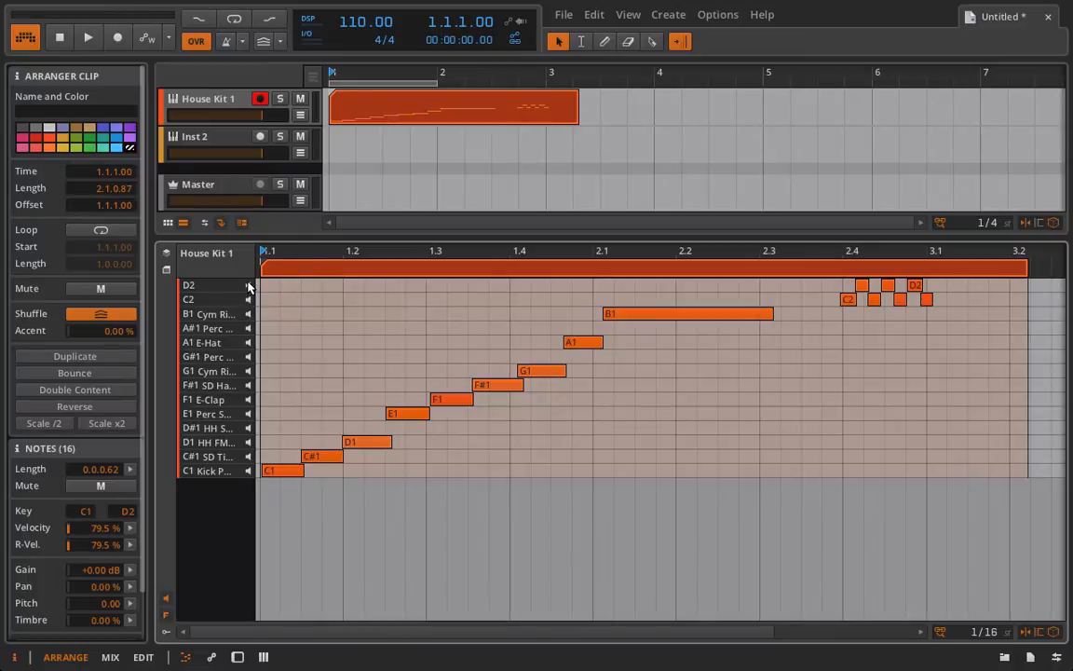
- Delete the B1, C2 and D2 notes from the clip and hide the pitch rows no longer relevant
left_click_drag(961, 318, 683, 281)
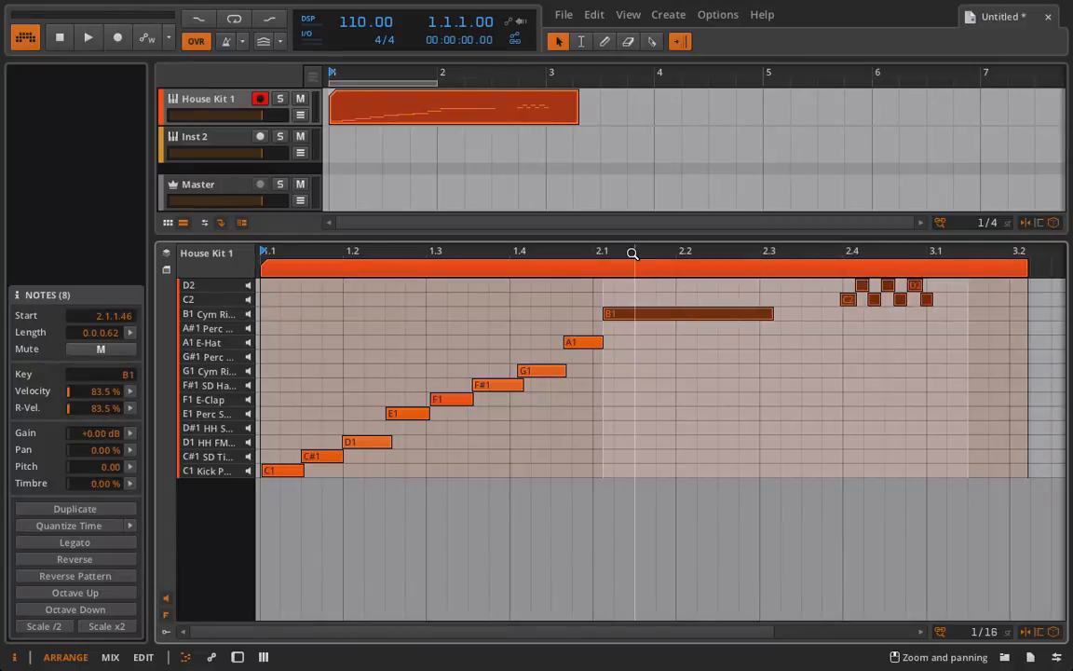
key("Delete")
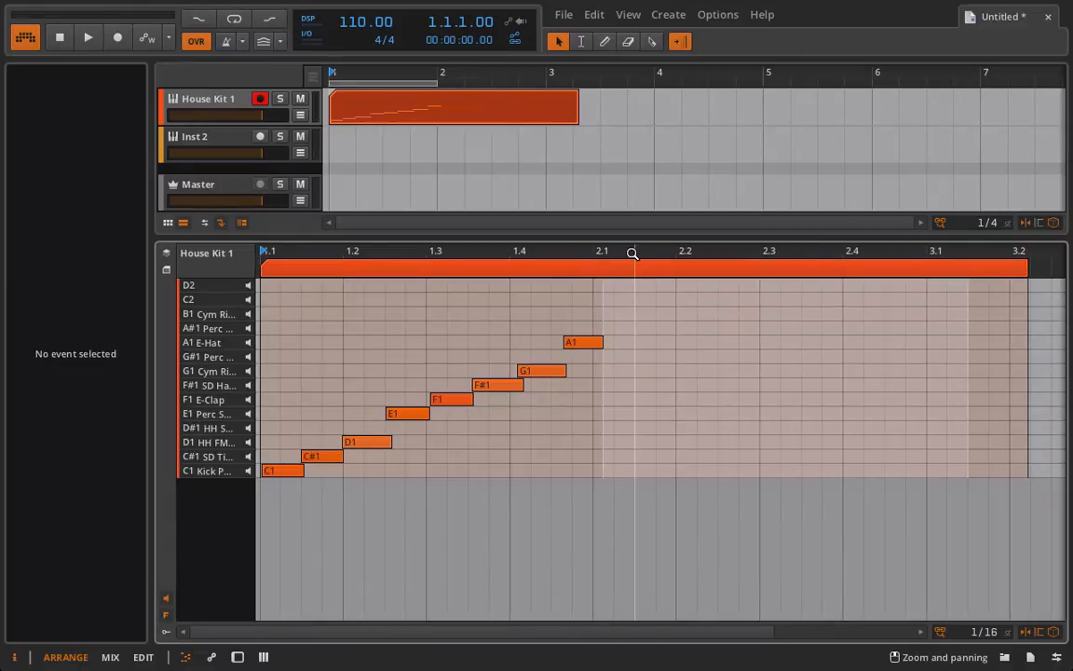
left_click(165, 615)
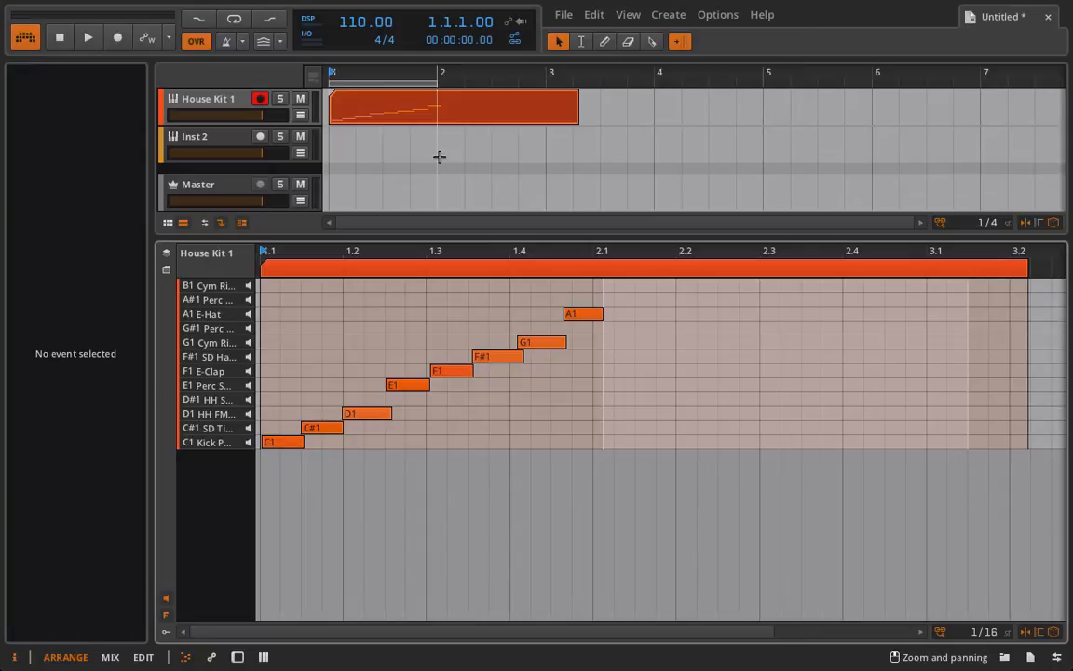
- Show the mixer and expand House Kit 1 into its individual drum channels
key("alt+2")
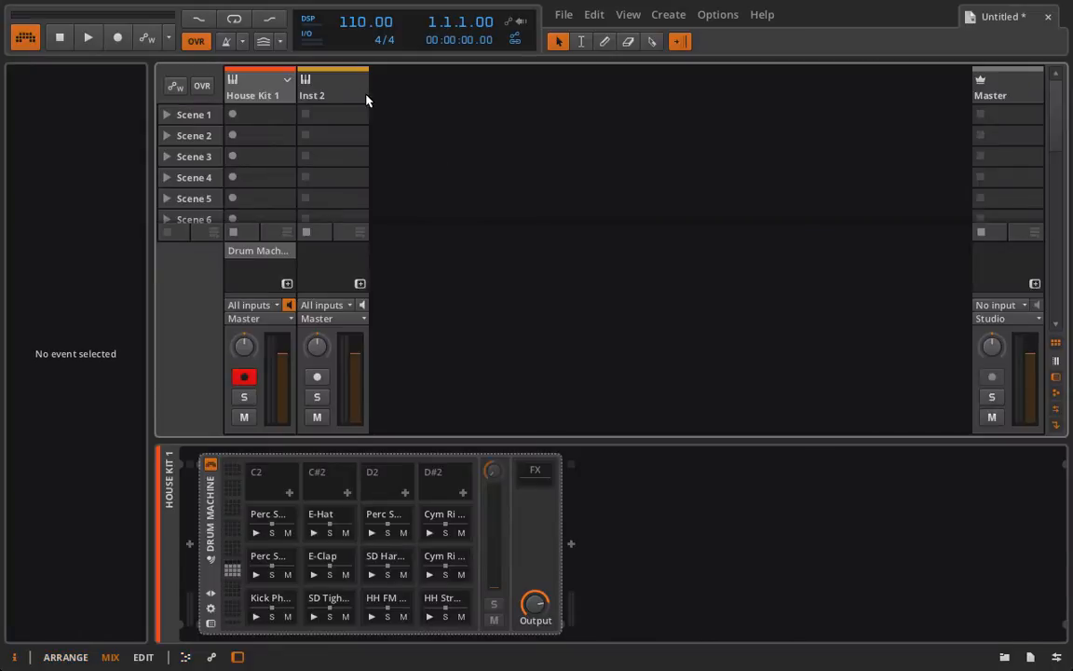
left_click(287, 84)
left_click(287, 84)
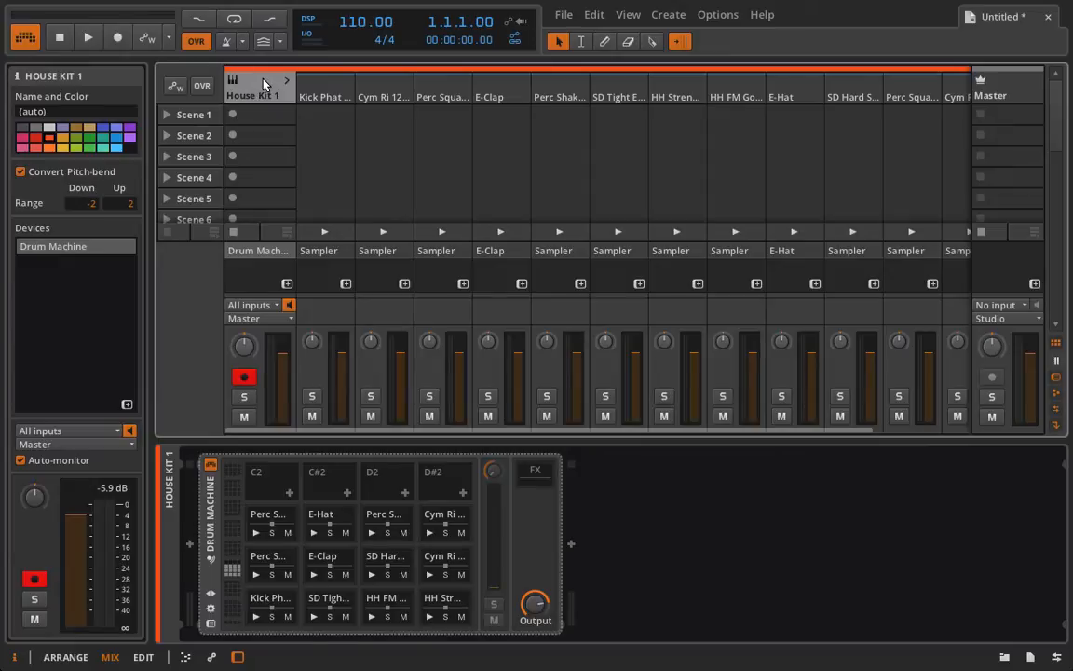
- Step through the drum channels of House Kit 1 to examine each one's instrument device, ending on the Kick Phat channel
left_click(331, 91)
left_click(377, 95)
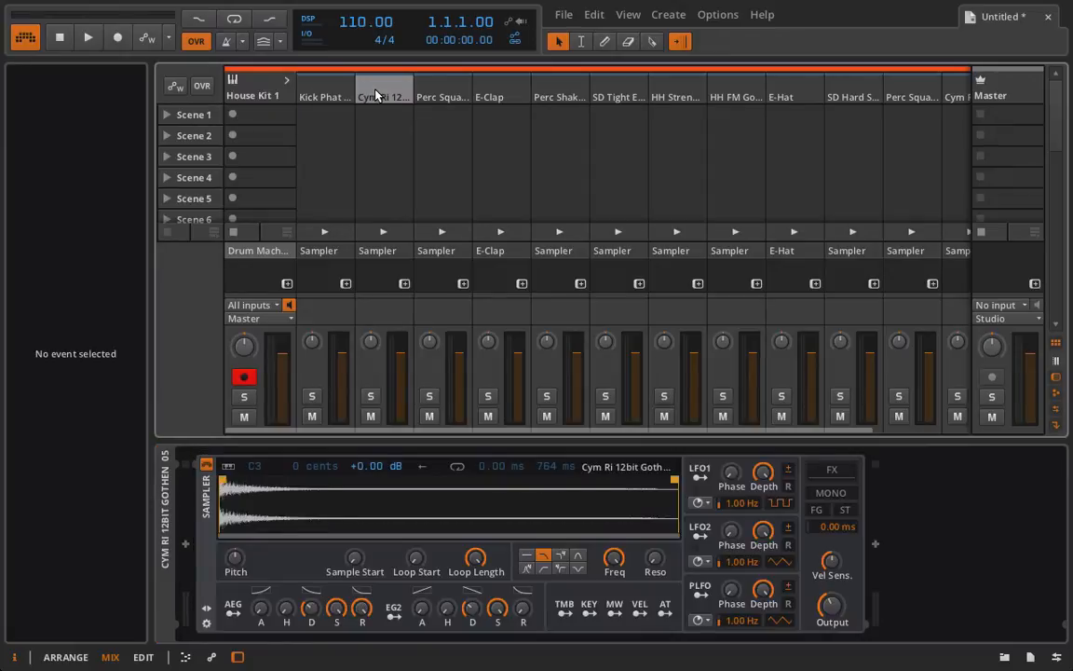
key("Right")
key("Right")
key("Right")
key("Right")
key("Right")
key("Left")
key("Left")
key("Left")
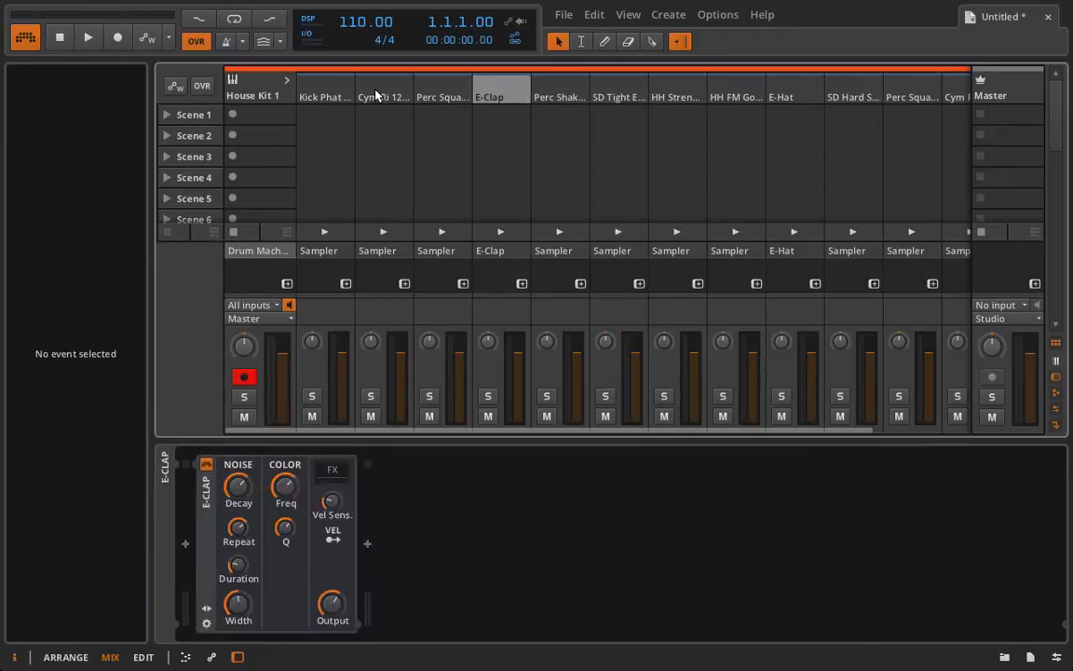
key("Left")
key("Left")
key("Left")
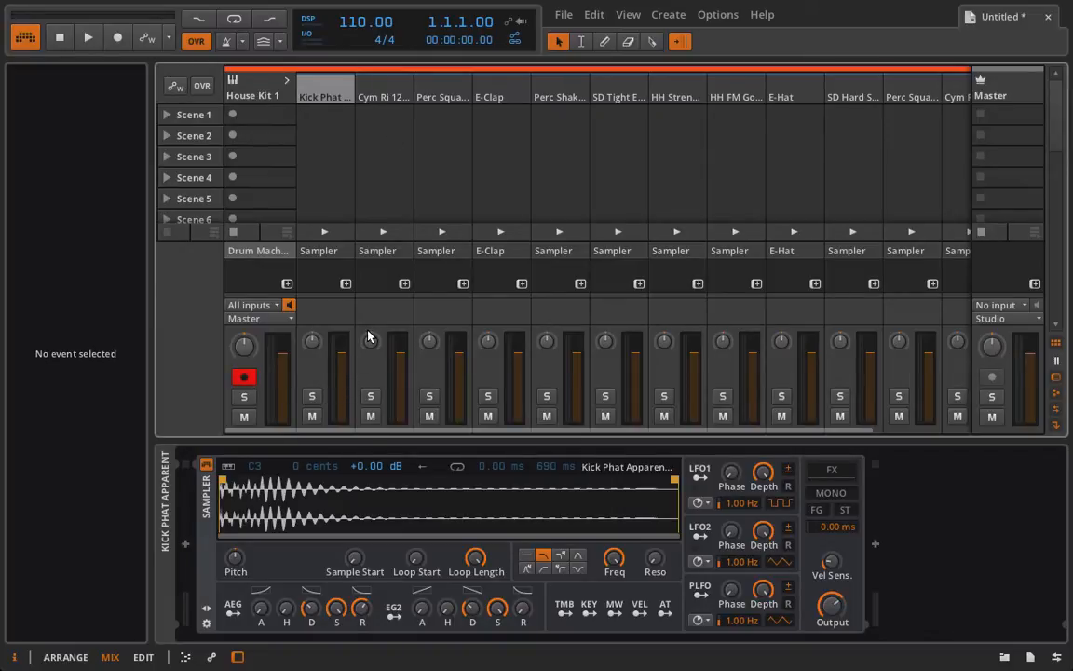
- Add an Instrument Layer containing two Polysynth layers to the Inst 2 track in the arranger
key("alt+1")
left_click(233, 153)
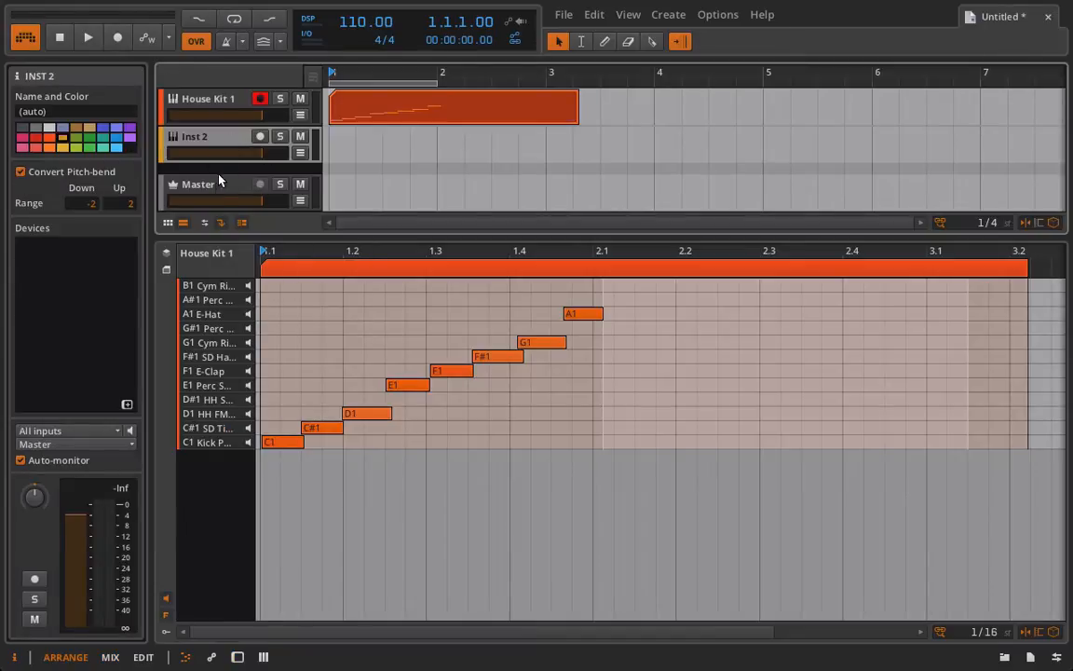
key("d")
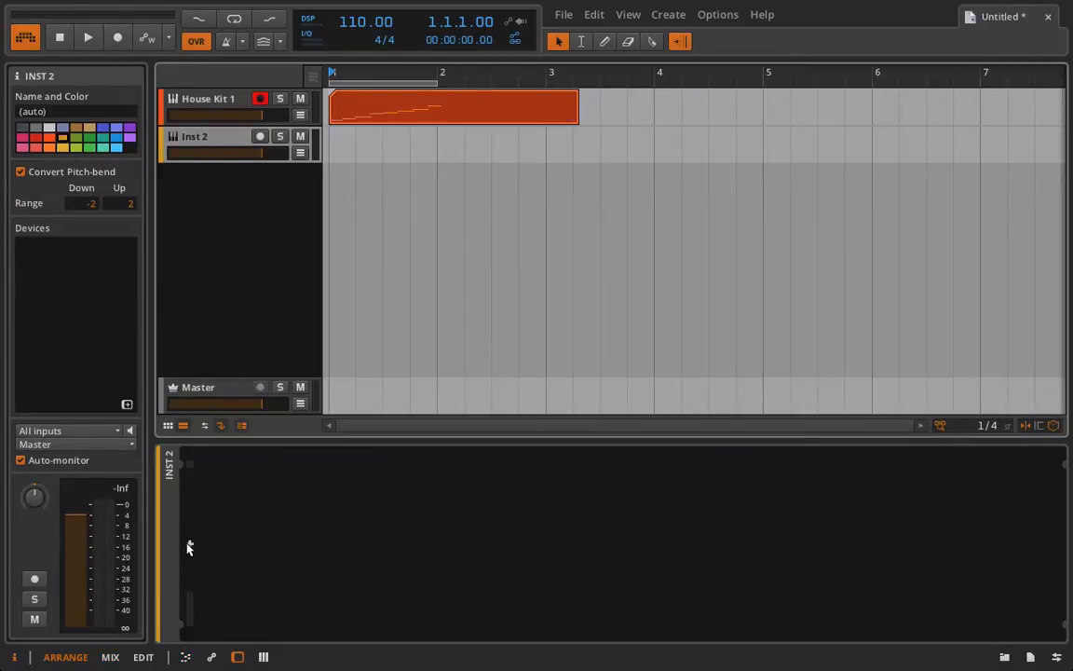
left_click(187, 545)
left_click(365, 488)
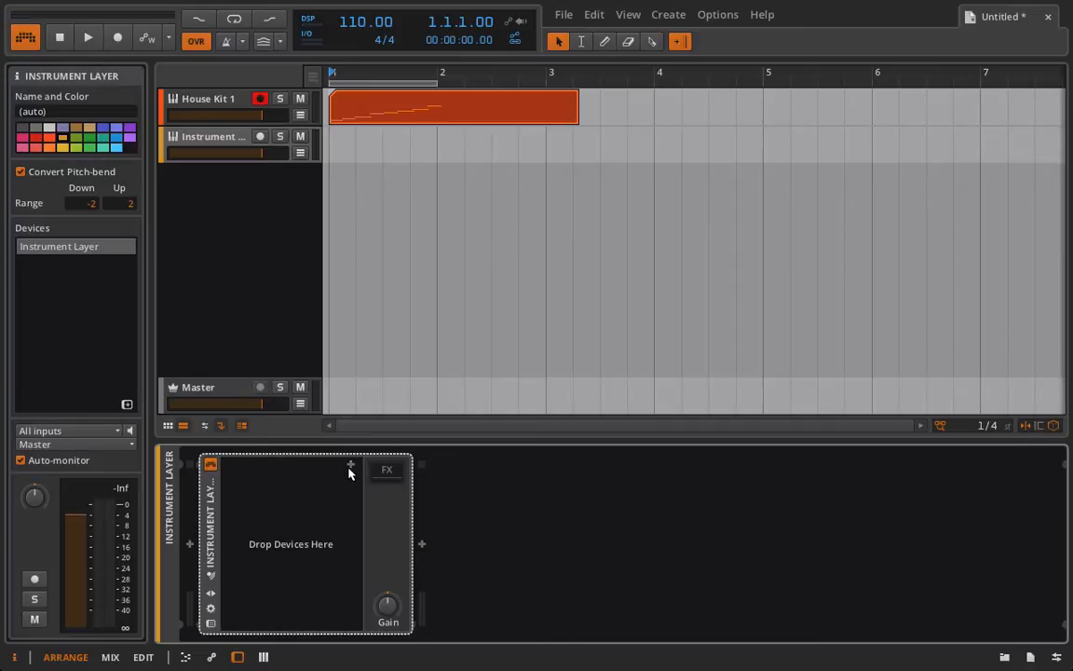
left_click(351, 464)
left_click(545, 552)
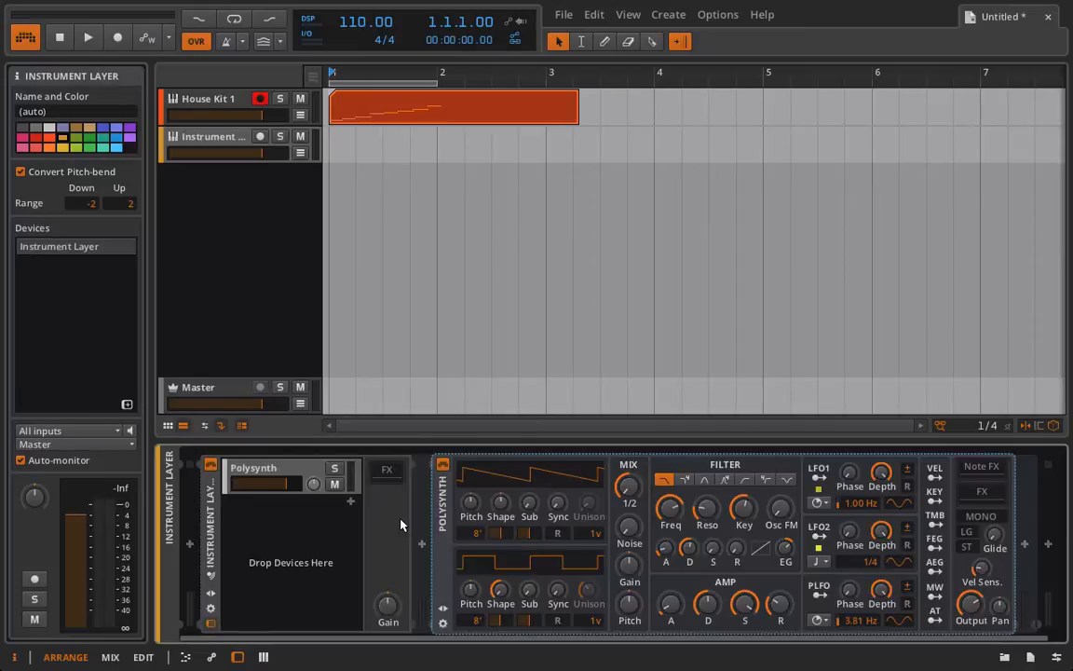
left_click(350, 504)
left_click(552, 553)
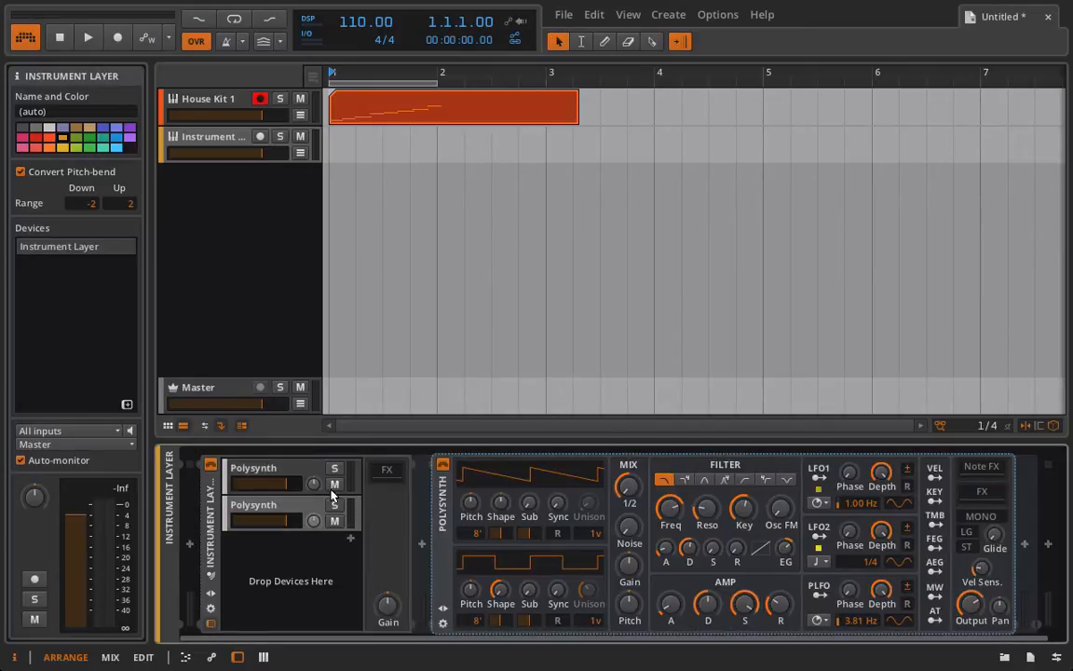
- Delete the Instrument Layer from the Inst 2 track
left_click(216, 535)
key("Delete")
- Return to the mixer and toggle House Kit 1's drum channels between collapsed and expanded, leaving them expanded
key("Tab")
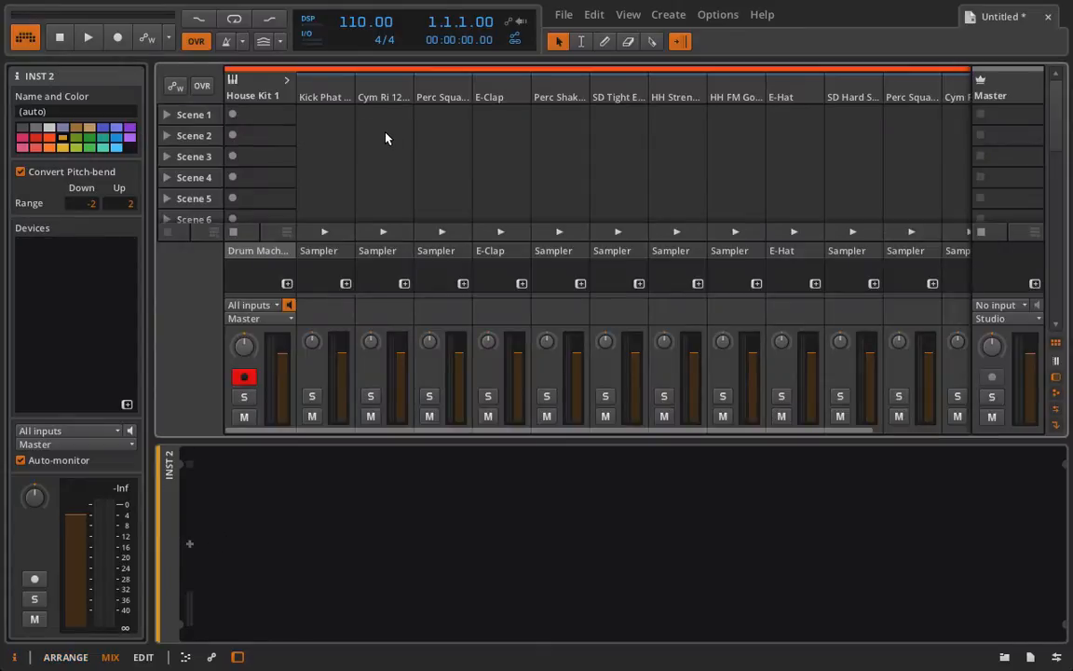
left_click(289, 82)
left_click(289, 82)
left_click(289, 82)
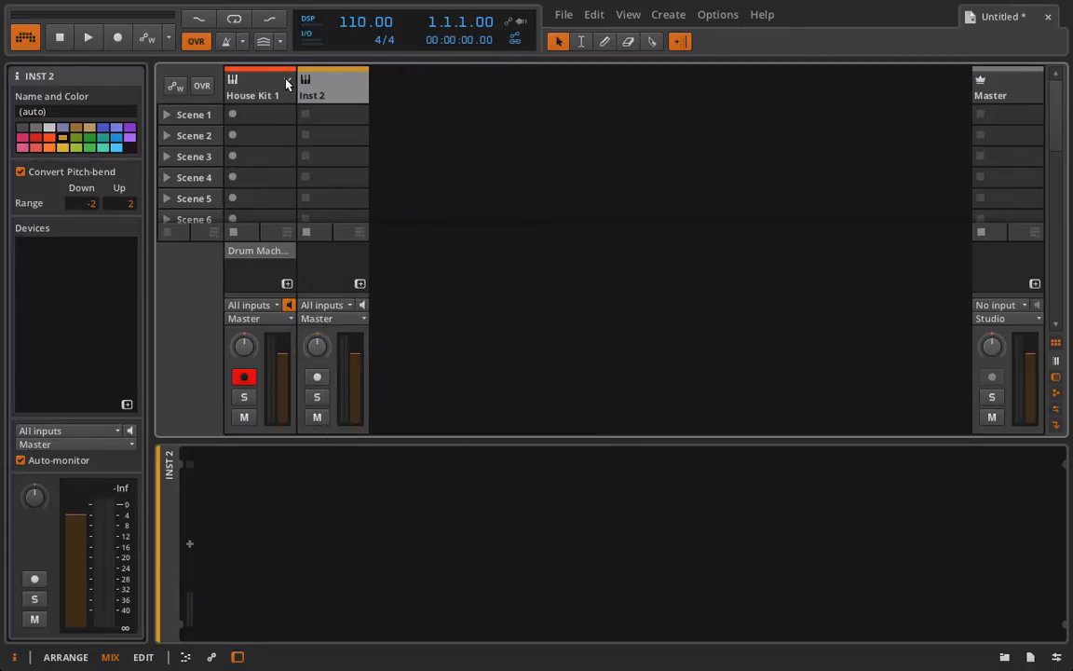
left_click(286, 82)
- Add a Distortion after the Sampler on the Kick Phat channel and lower the Sampler's filter frequency
left_click(323, 84)
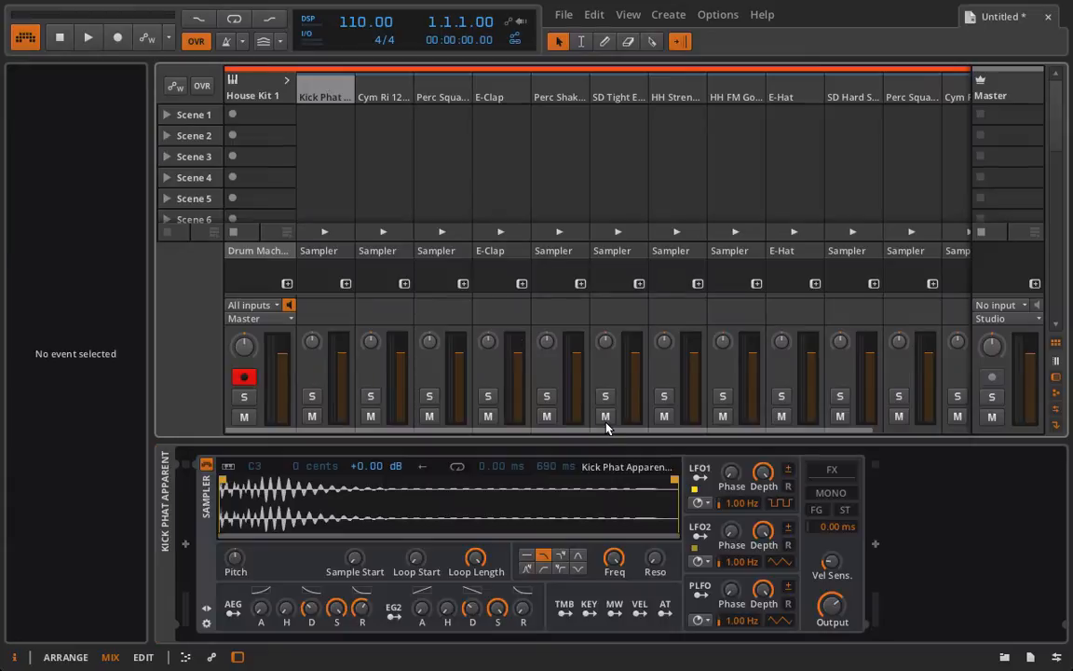
left_click(875, 543)
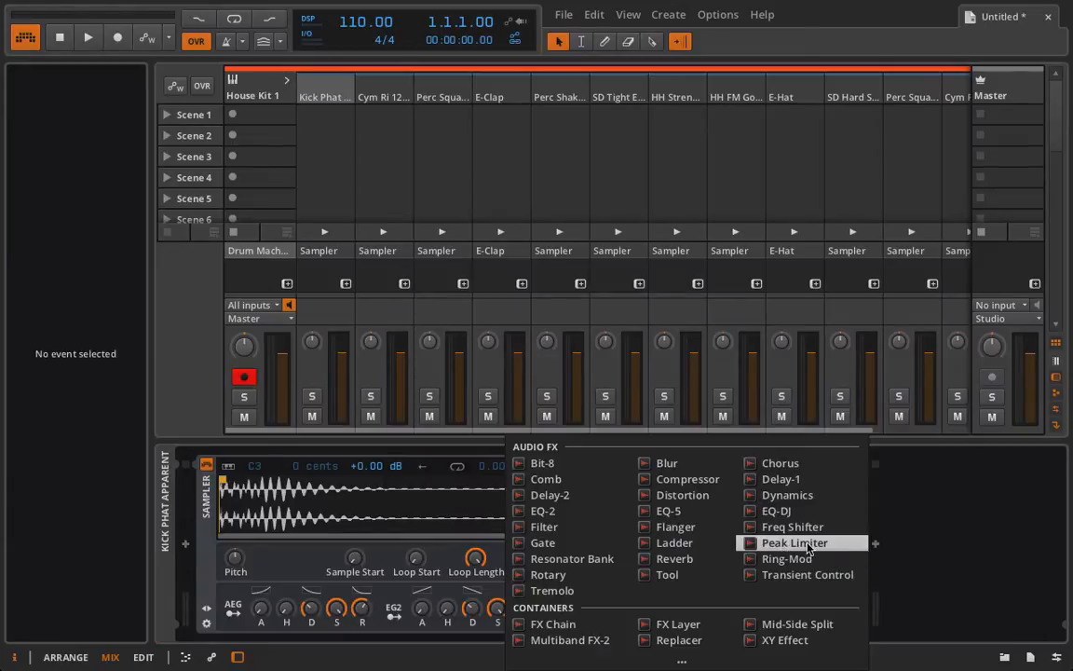
left_click(683, 495)
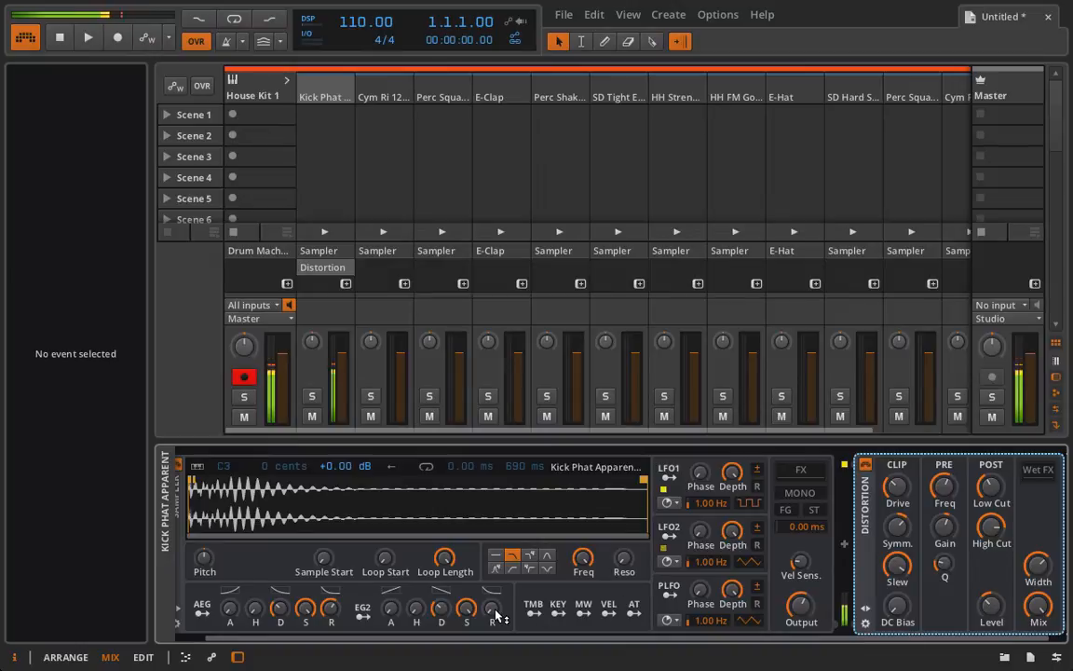
scroll(498, 611, "left", 1)
left_click_drag(612, 562, 612, 629)
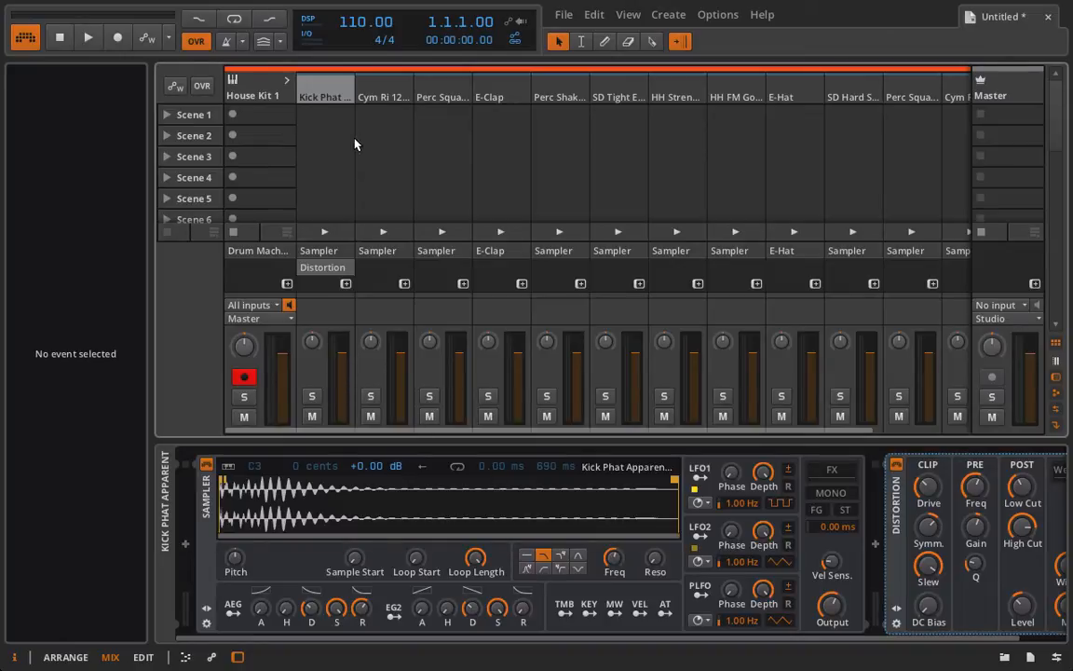
- Open the kick pad of House Kit 1's Drum Machine and view its nested Sampler and Distortion devices
left_click(253, 95)
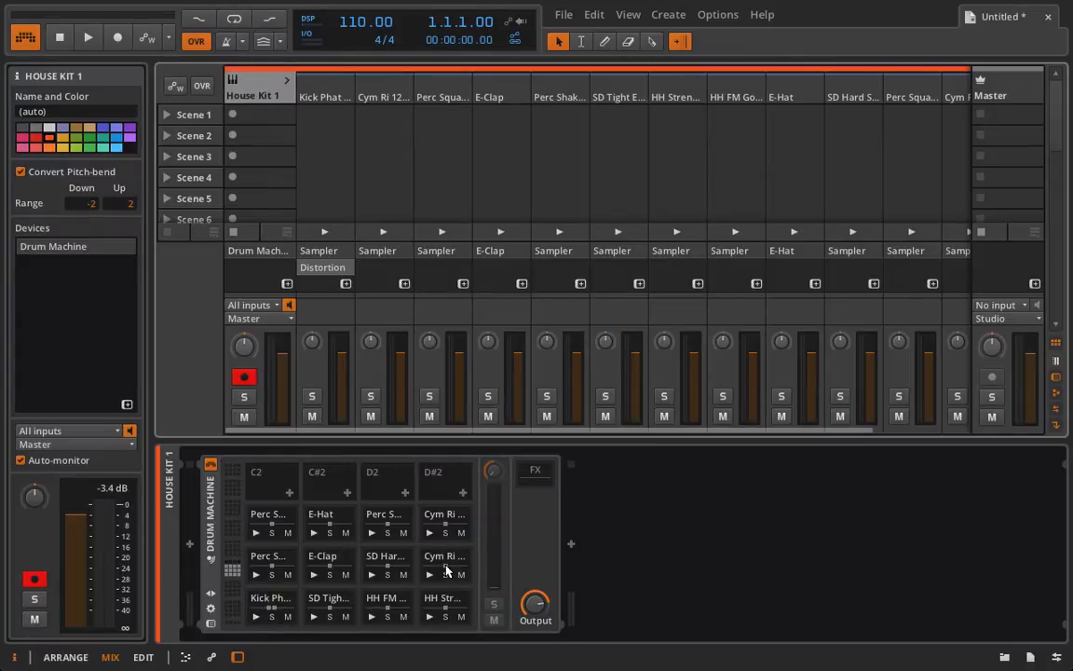
left_click(273, 598)
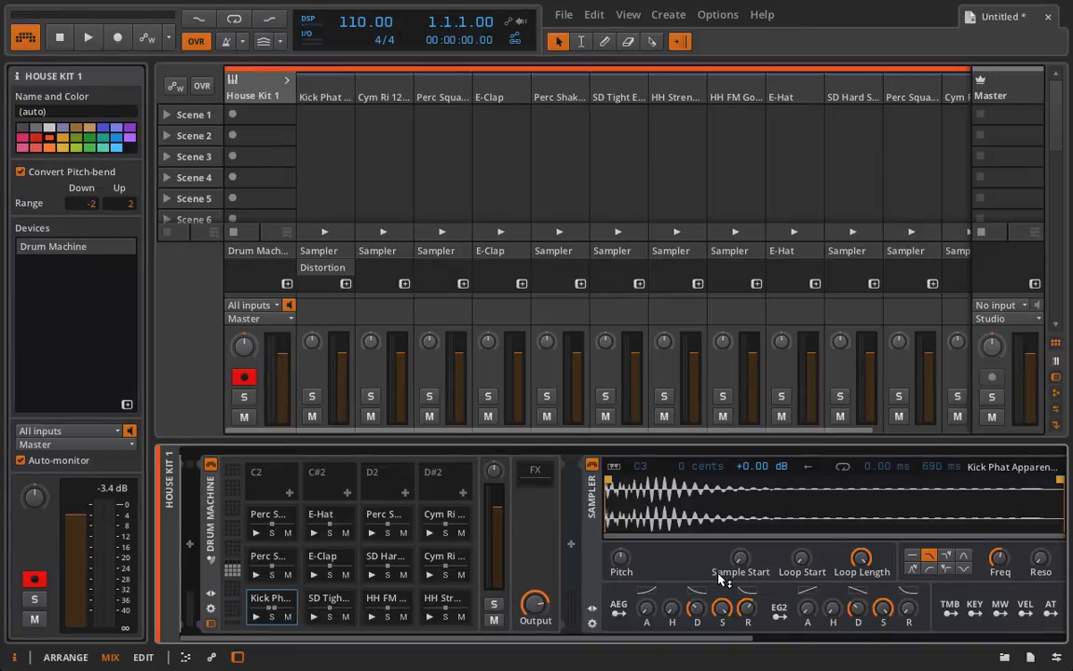
scroll(723, 577, "right", 5)
scroll(723, 578, "right", 5)
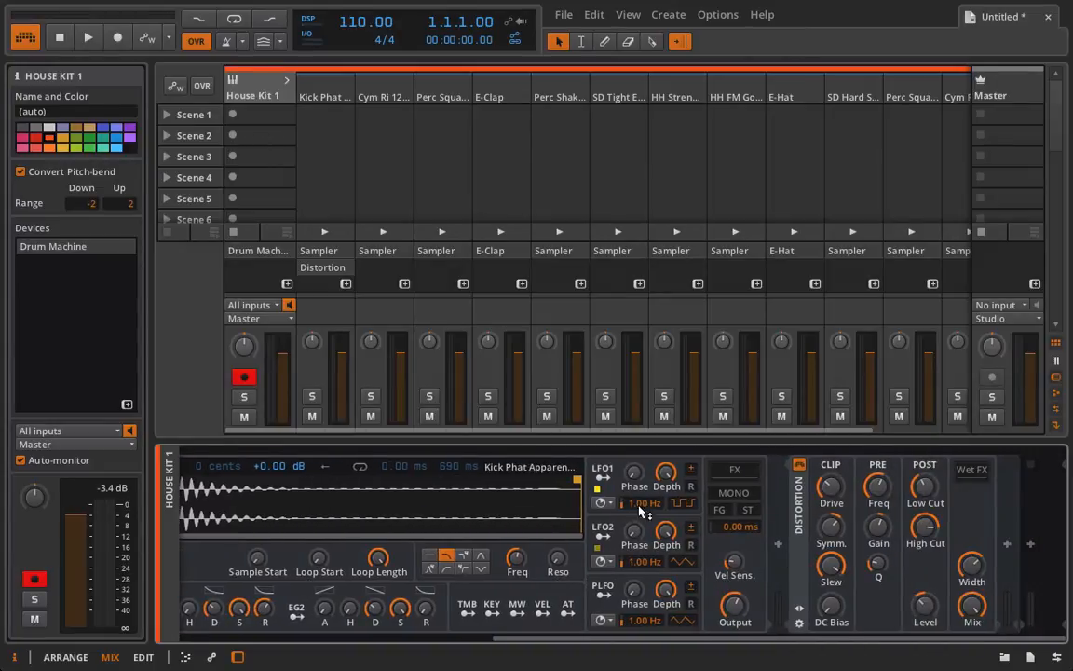
scroll(639, 510, "left", 10)
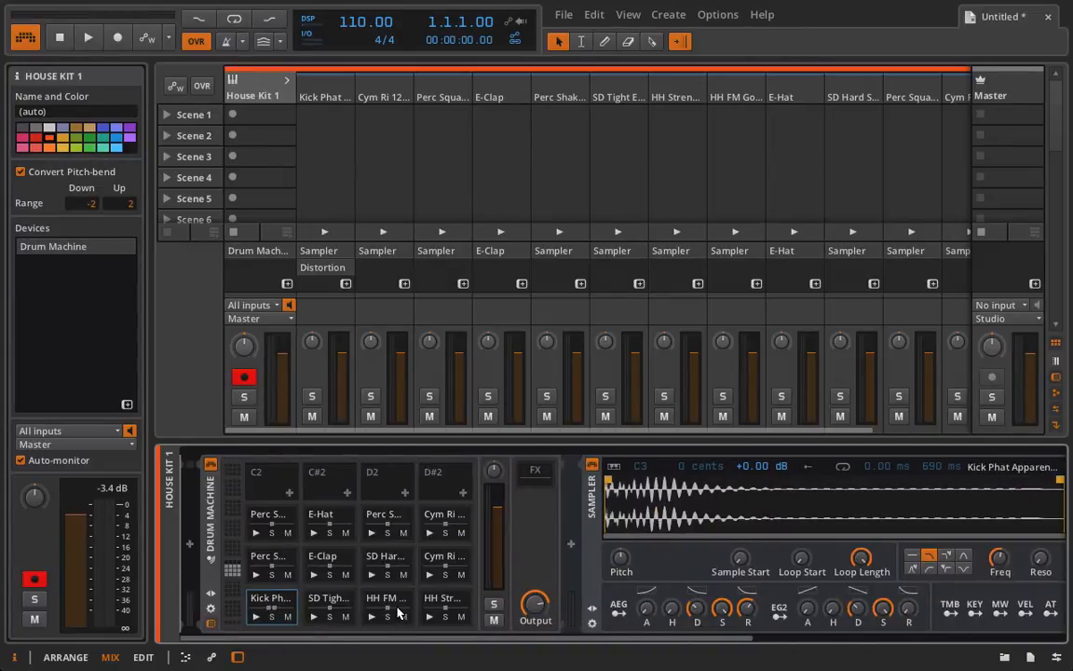
- Move the Distortion device from the kick pad's main chain into the Sampler's FX slot
scroll(398, 613, "right", 10)
left_click(777, 477)
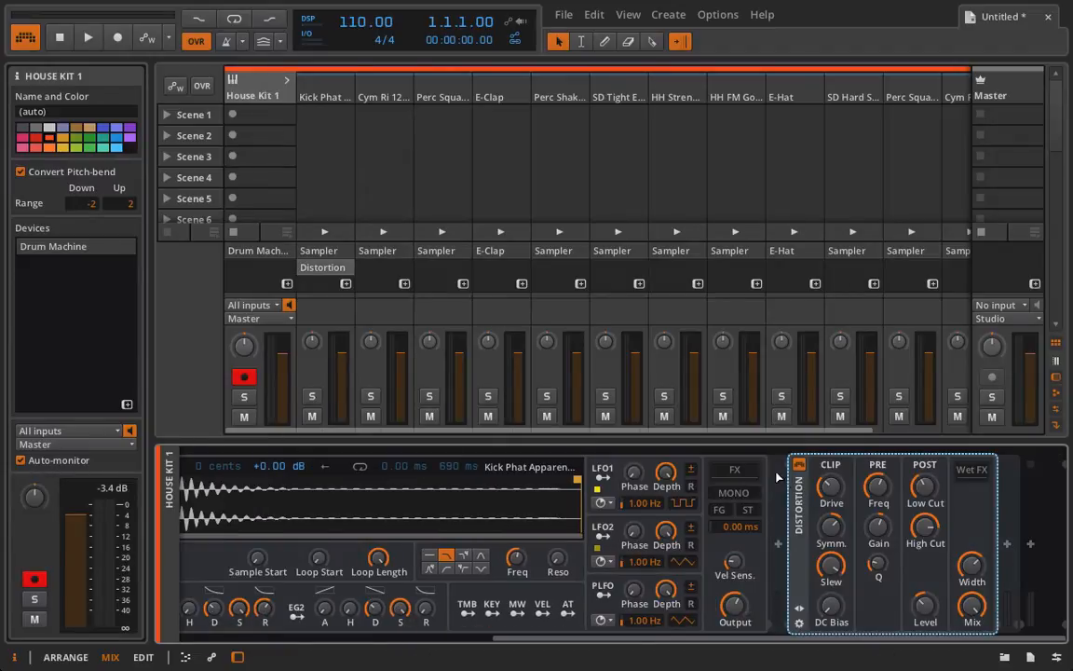
left_click_drag(777, 477, 748, 471)
scroll(749, 471, "left", 10)
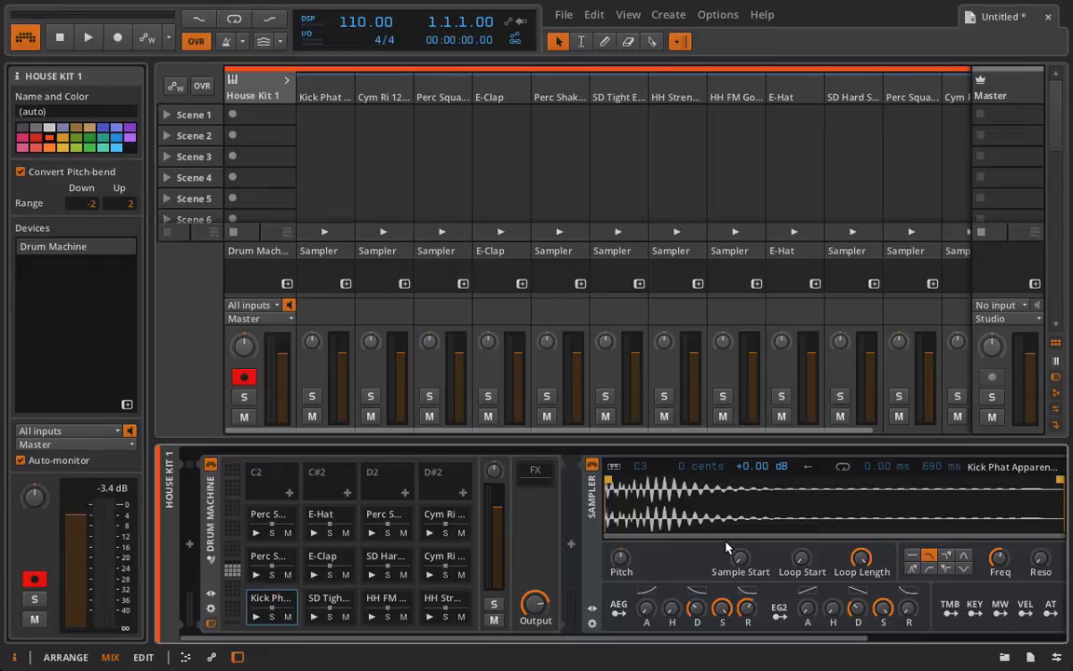
- Examine the Sampler nested on the kick pad and return to the Drum Machine's pads
scroll(727, 547, "right", 5)
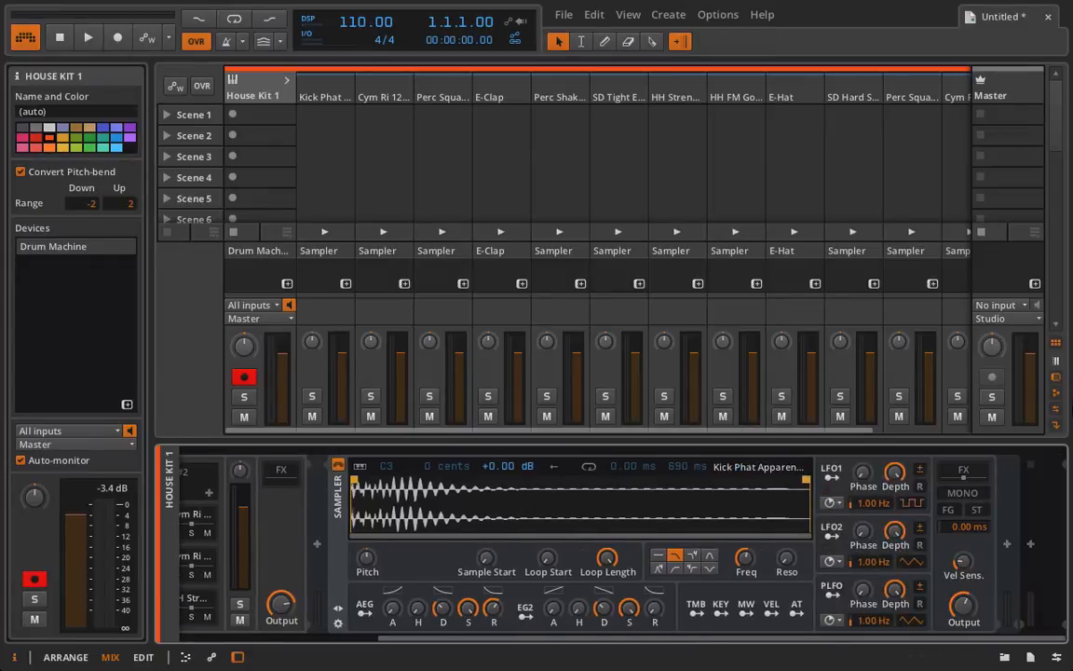
left_click(336, 499)
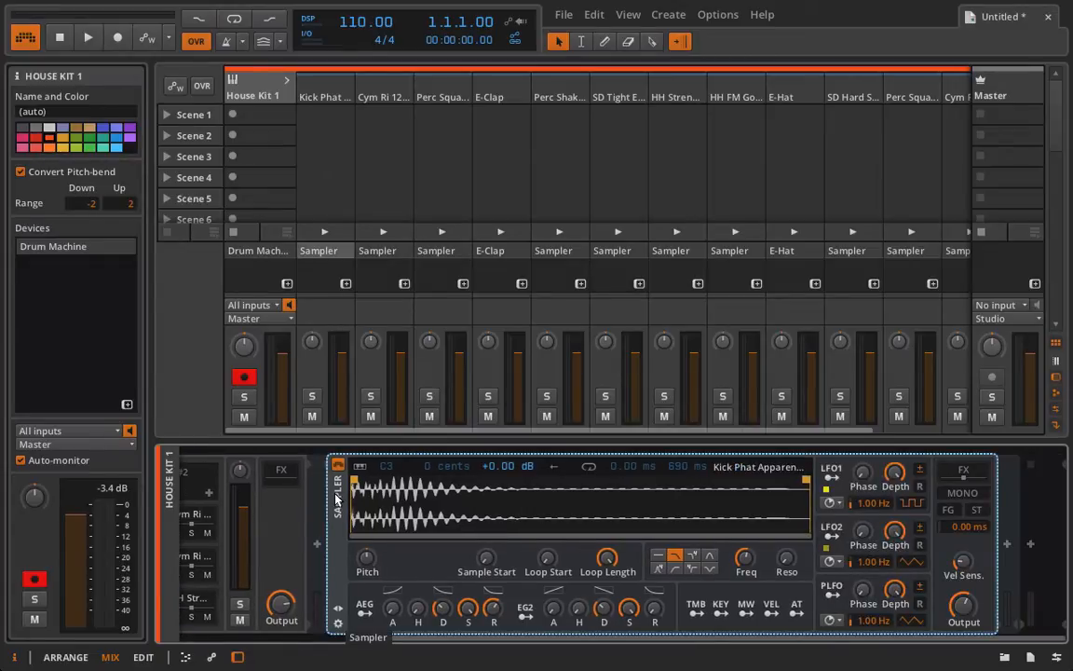
scroll(337, 499, "left", 4)
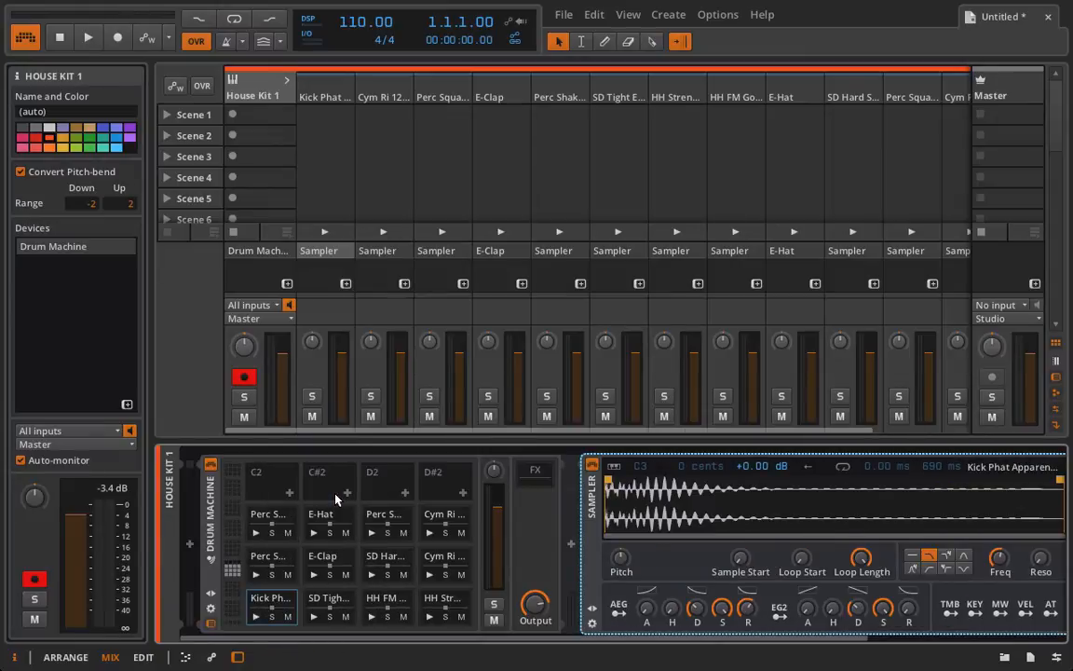
- Rename the kick pad's drum chain to "Kik"
mouse_move(266, 597)
left_mouse_down()
mouse_move(266, 459)
mouse_move(244, 471)
mouse_move(257, 604)
left_mouse_up()
right_click(257, 604)
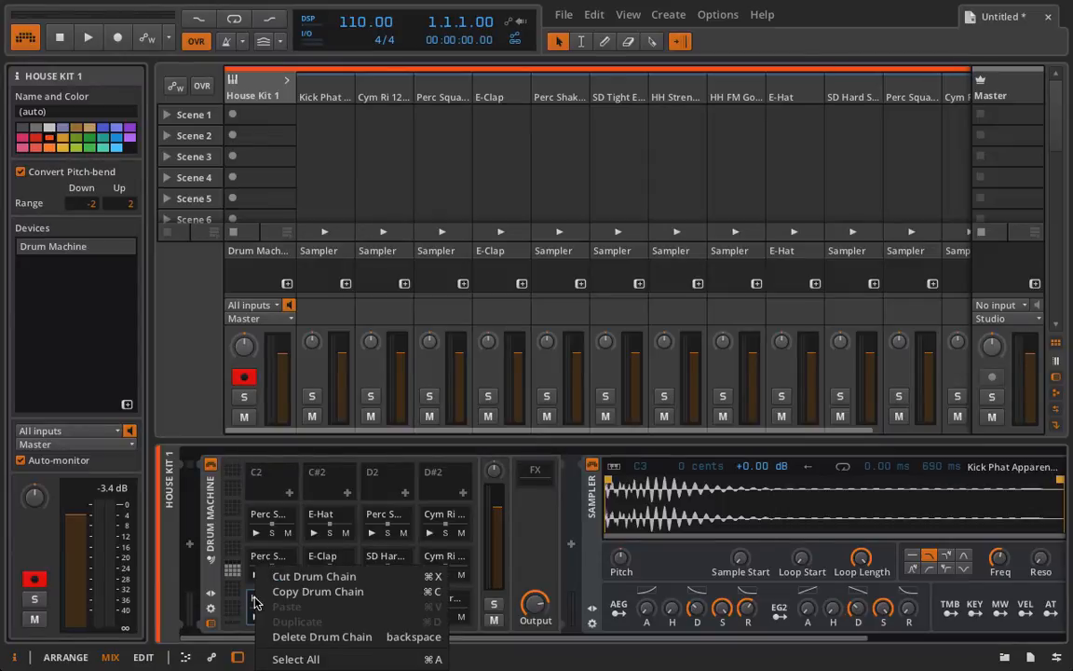
left_click(291, 590)
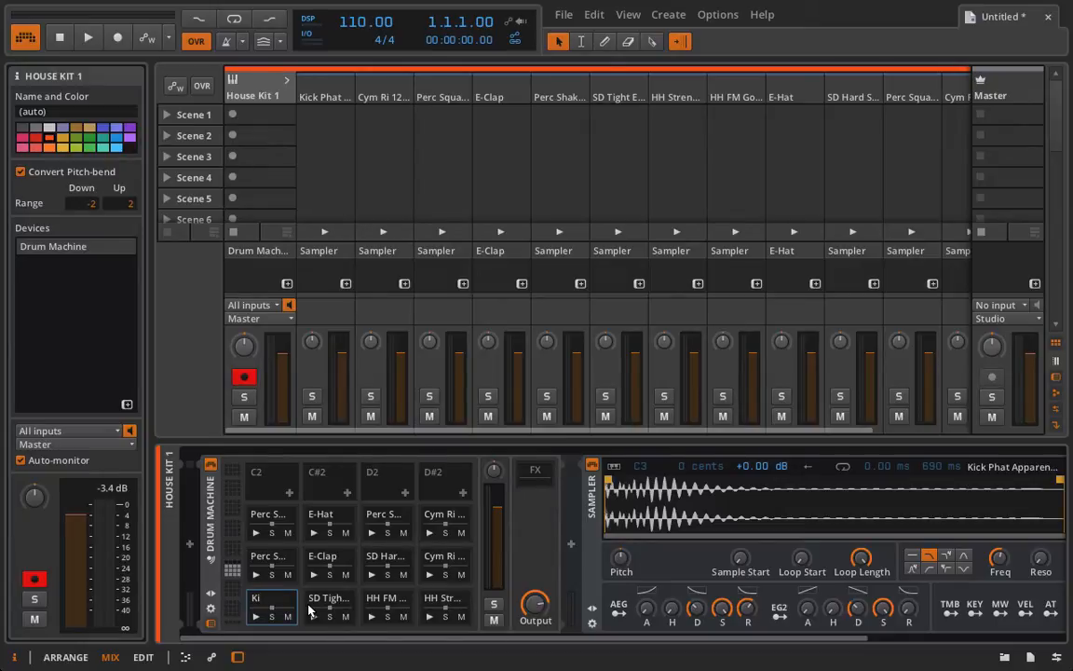
type("Kik")
key("Return")
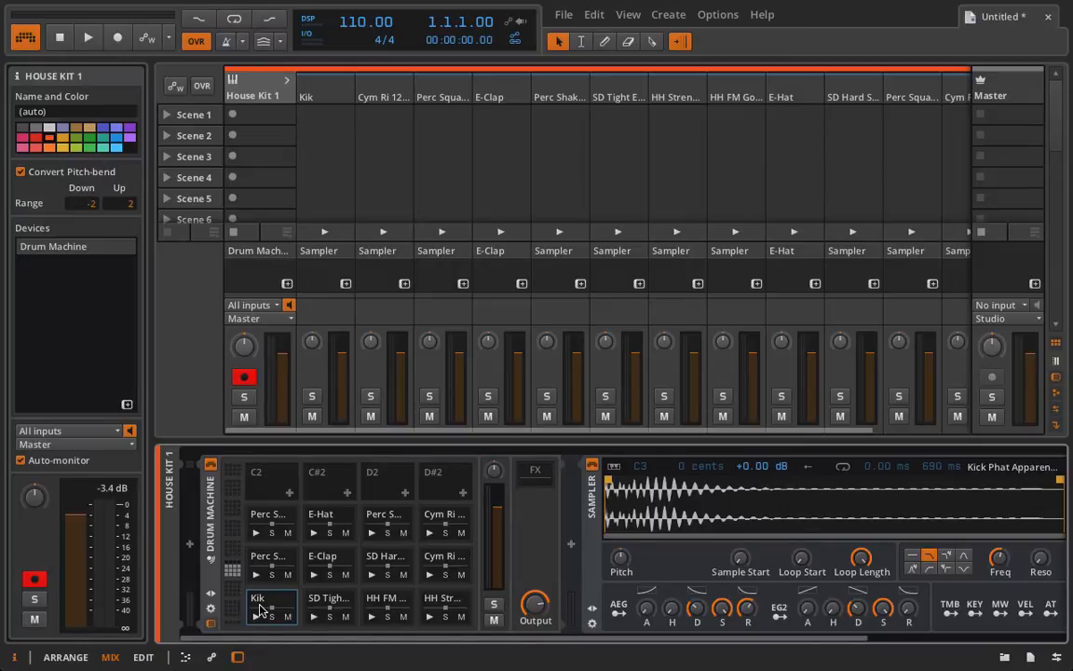
- Delete the drum chains on pads C1 through D#1, then those on E1, F#1 and G1
left_click(328, 601)
left_click(445, 605)
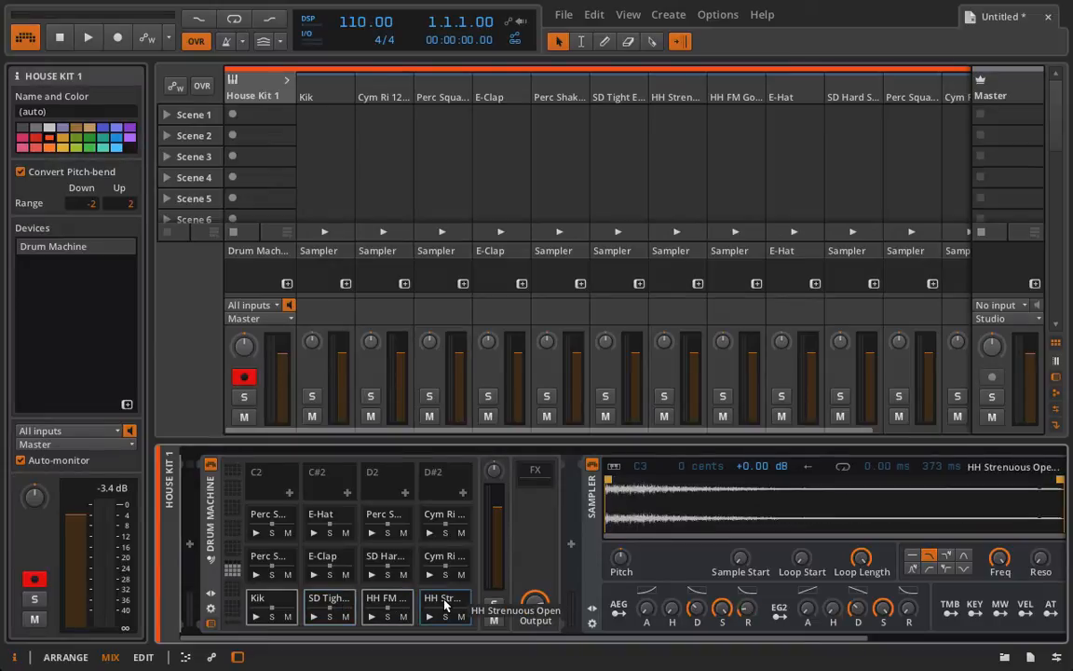
key("Delete")
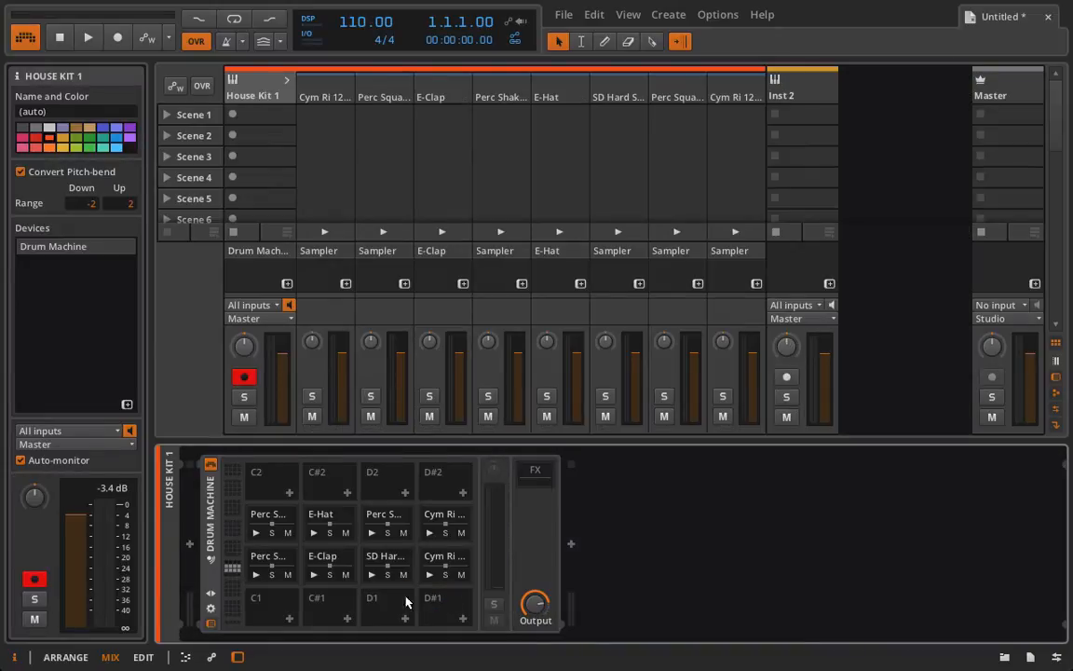
left_click(249, 565)
left_click(382, 559, "ctrl")
key("Delete")
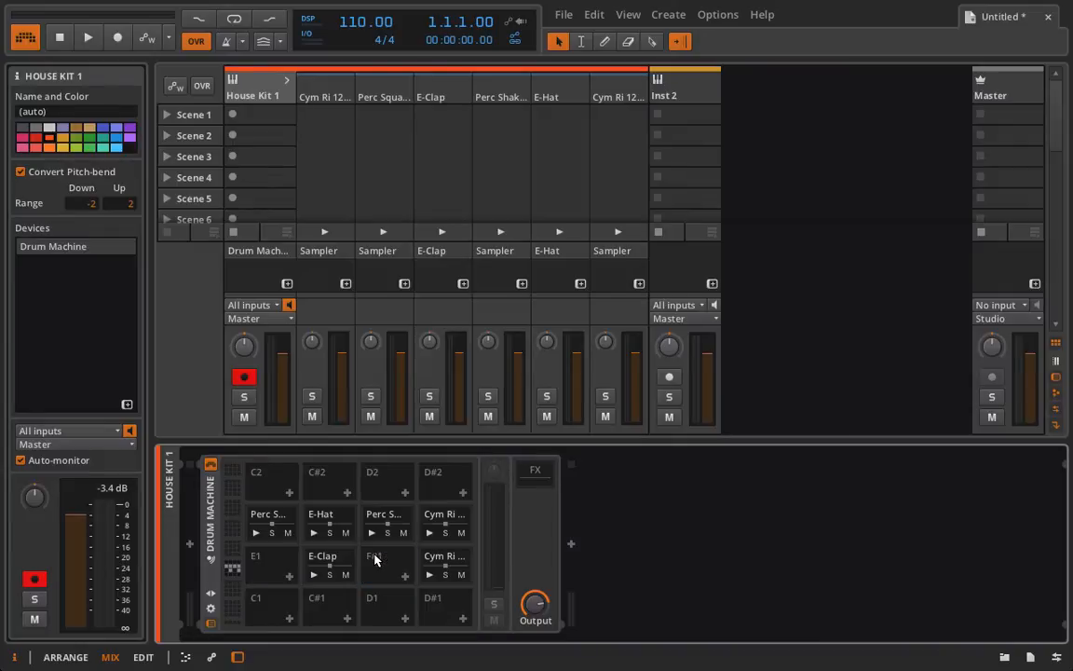
left_click(446, 556)
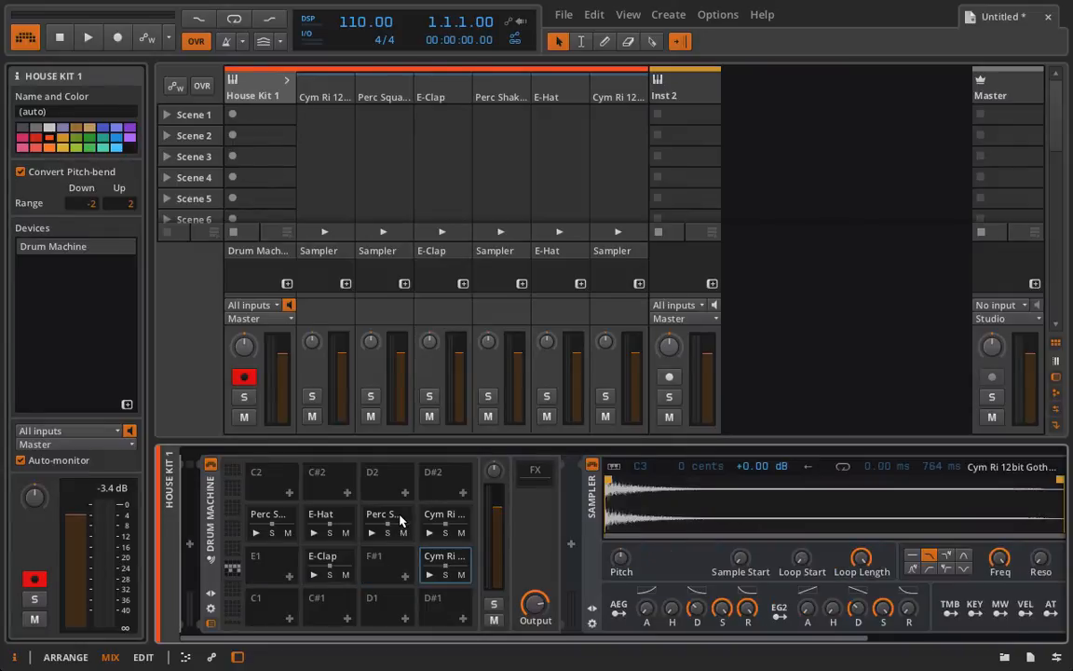
key("Delete")
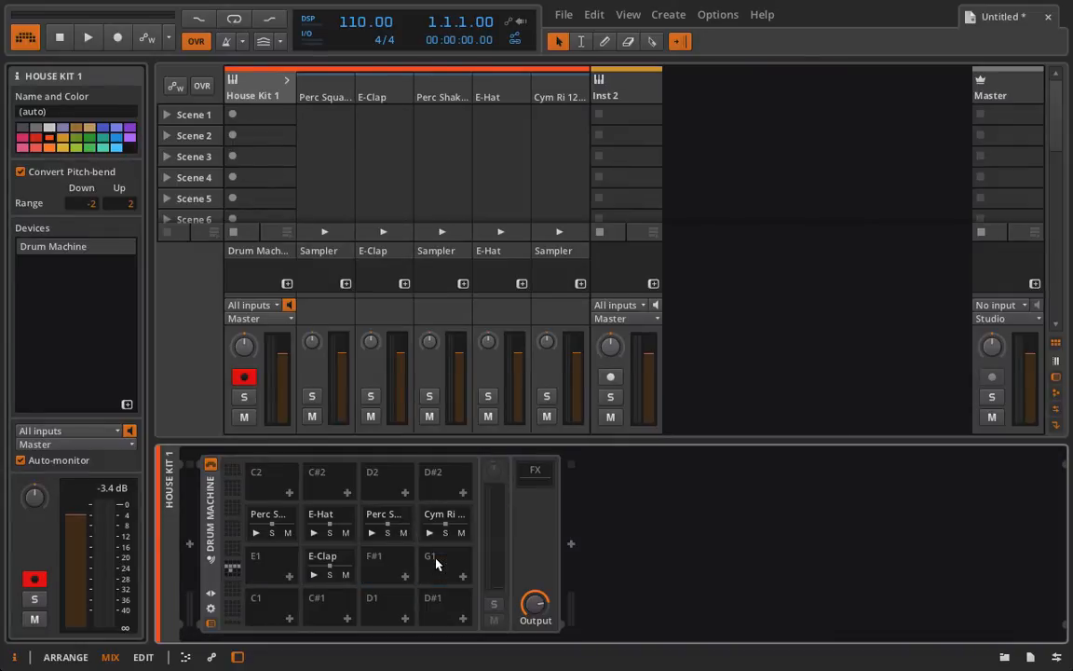
- Delete the House Kit 1 track and the remaining instrument track, switching to the arranger view
left_click(253, 92)
key("Delete")
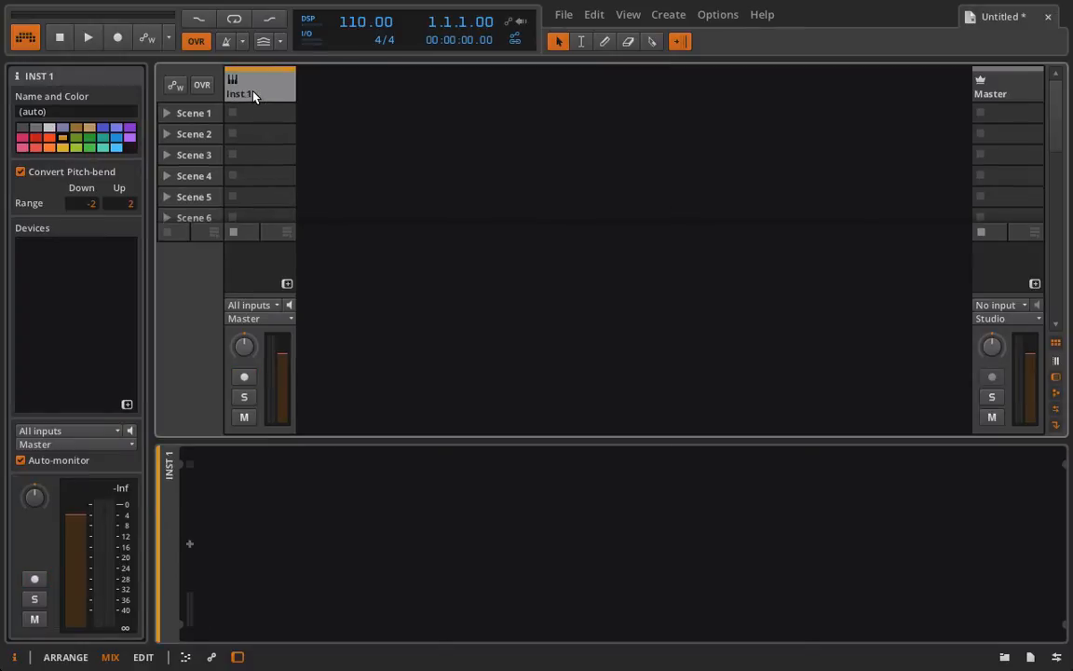
key("Tab")
key("Delete")
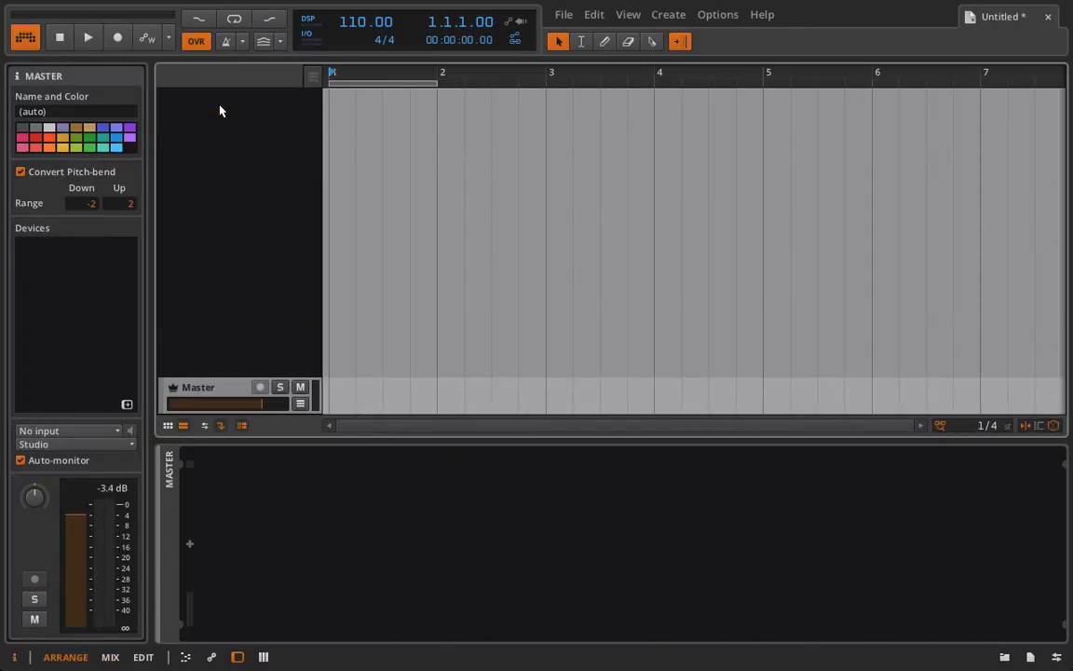
- Create an instrument track, add a Polysynth to it, and show and hide the device's presets and macros
right_click(220, 110)
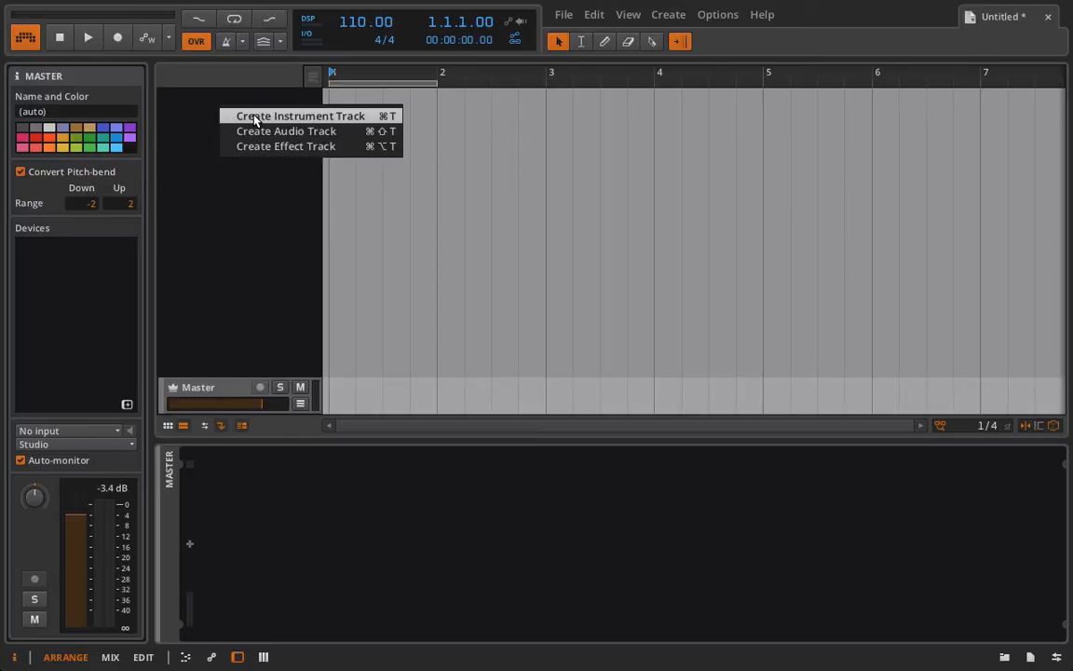
left_click(255, 116)
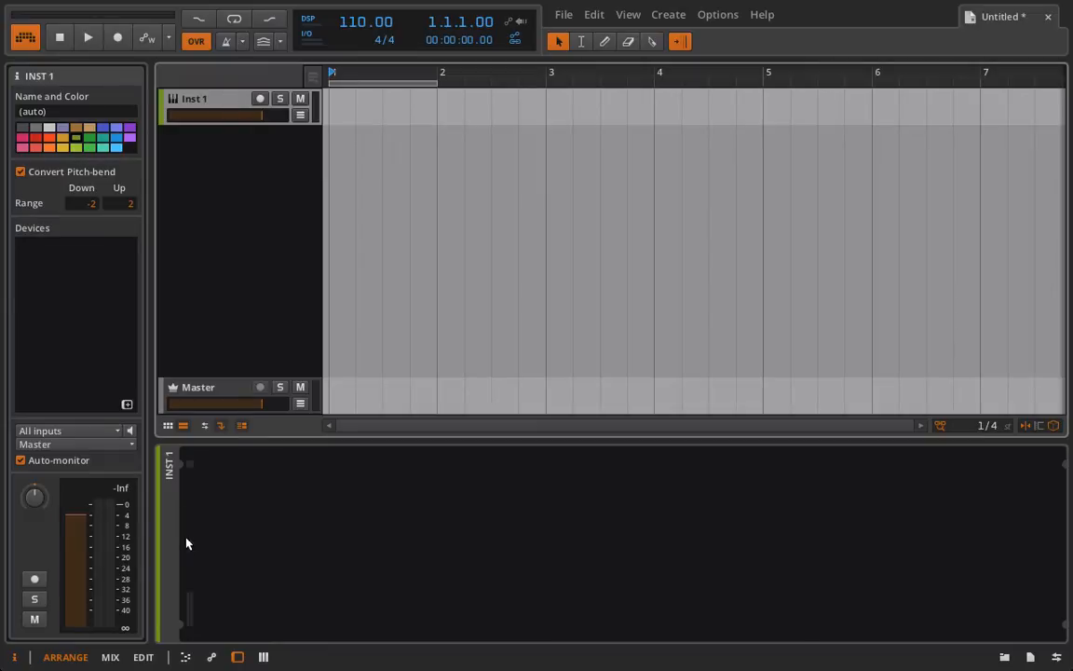
double_click(186, 544)
left_click(354, 557)
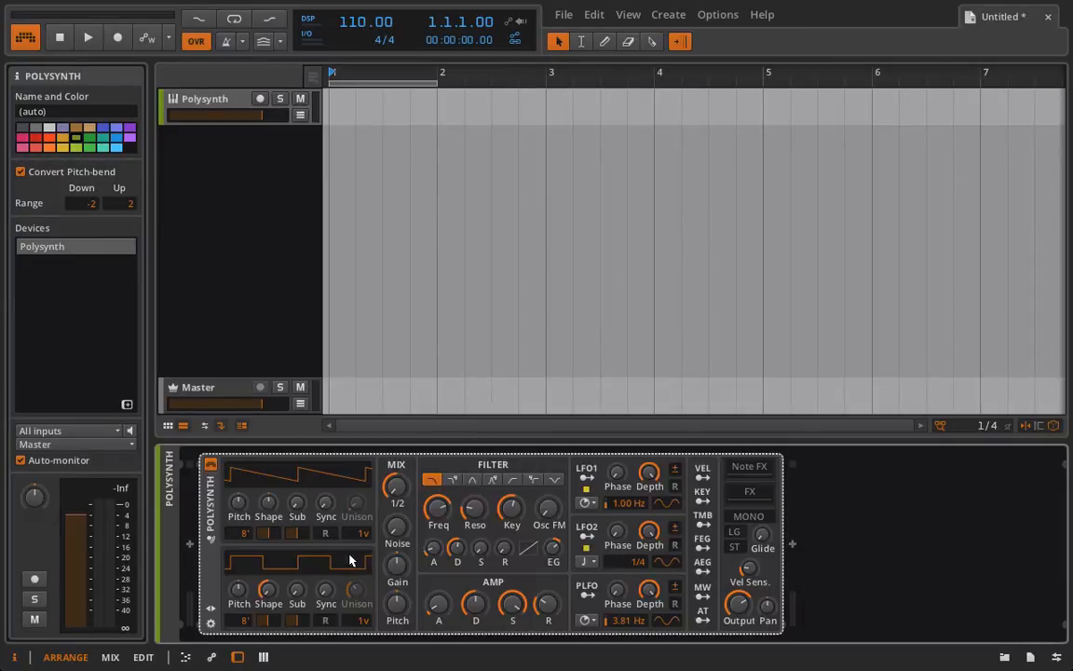
left_click(211, 607)
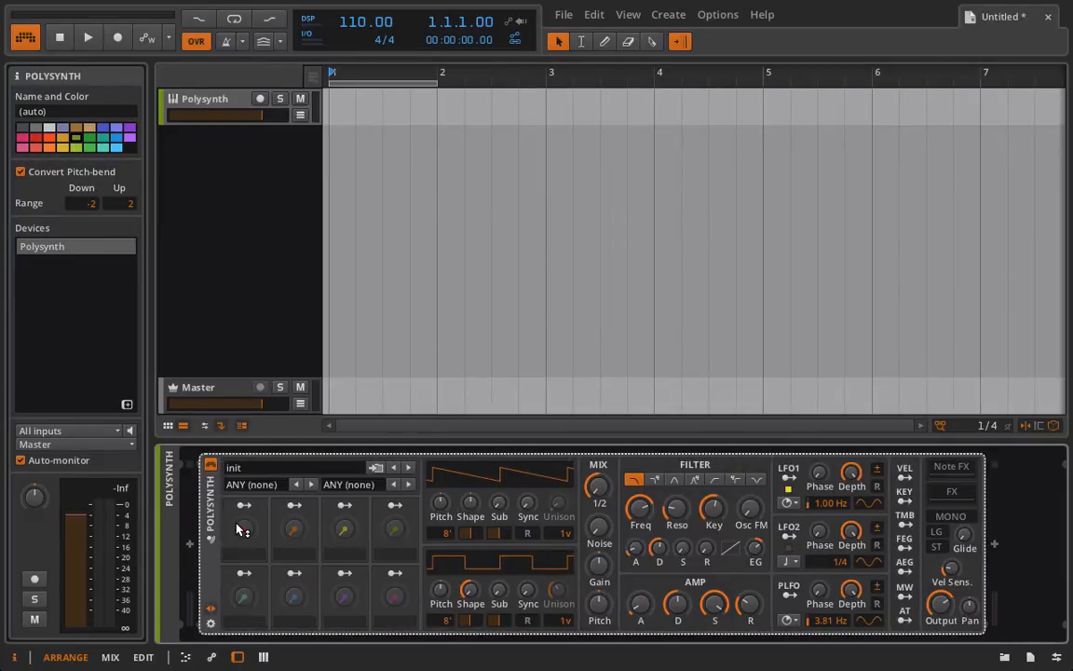
left_click(210, 610)
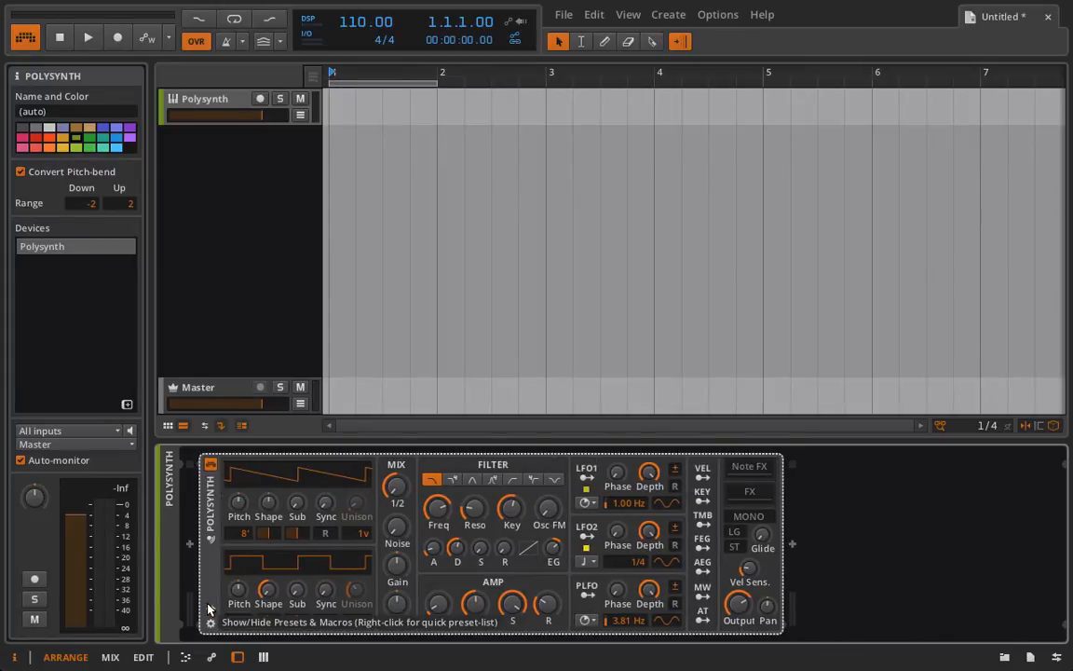
- Create a second instrument track and add an empty Drum Machine to it
right_click(249, 183)
left_click(280, 187)
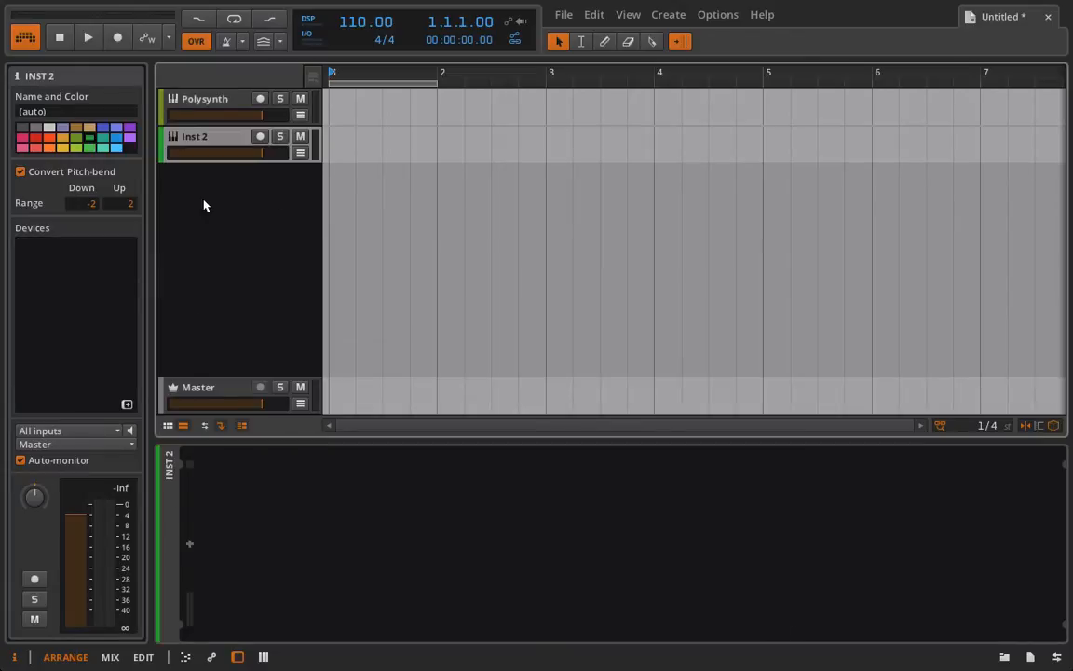
left_click(189, 543)
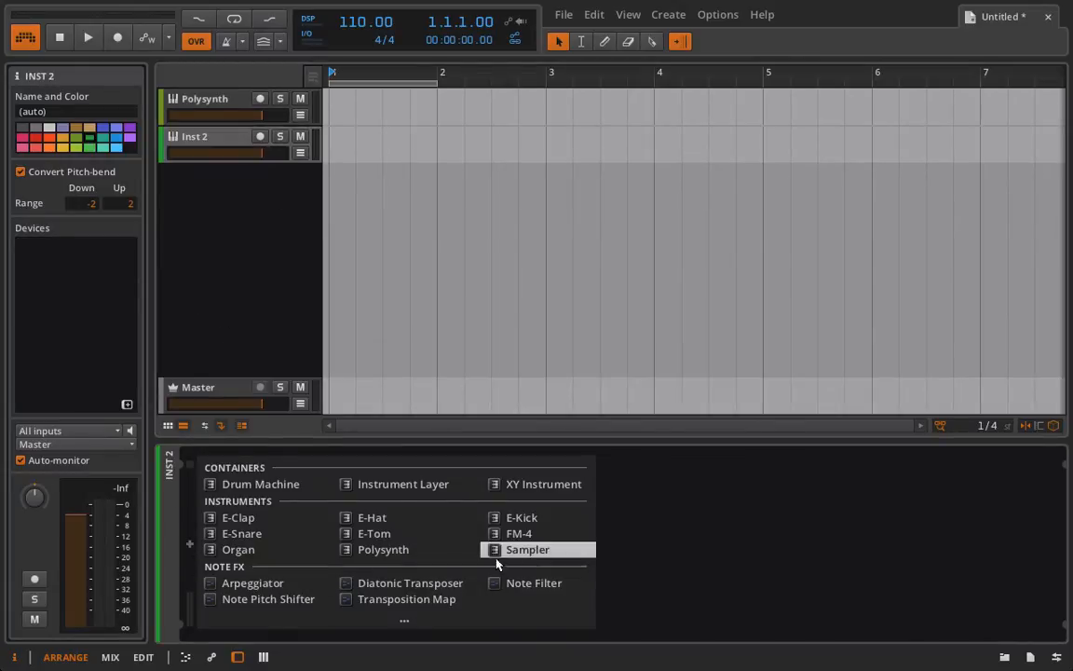
left_click(289, 484)
- Arm the Polysynth track for recording and move its Polysynth onto the Drum Machine's C1 pad
left_click(209, 112)
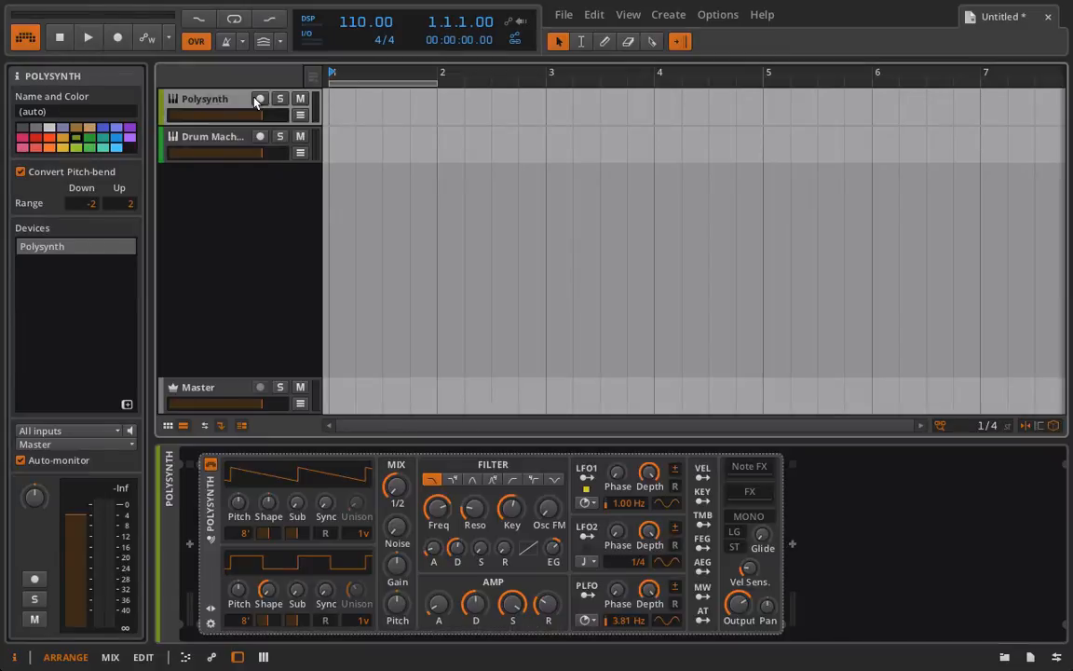
left_click(261, 100)
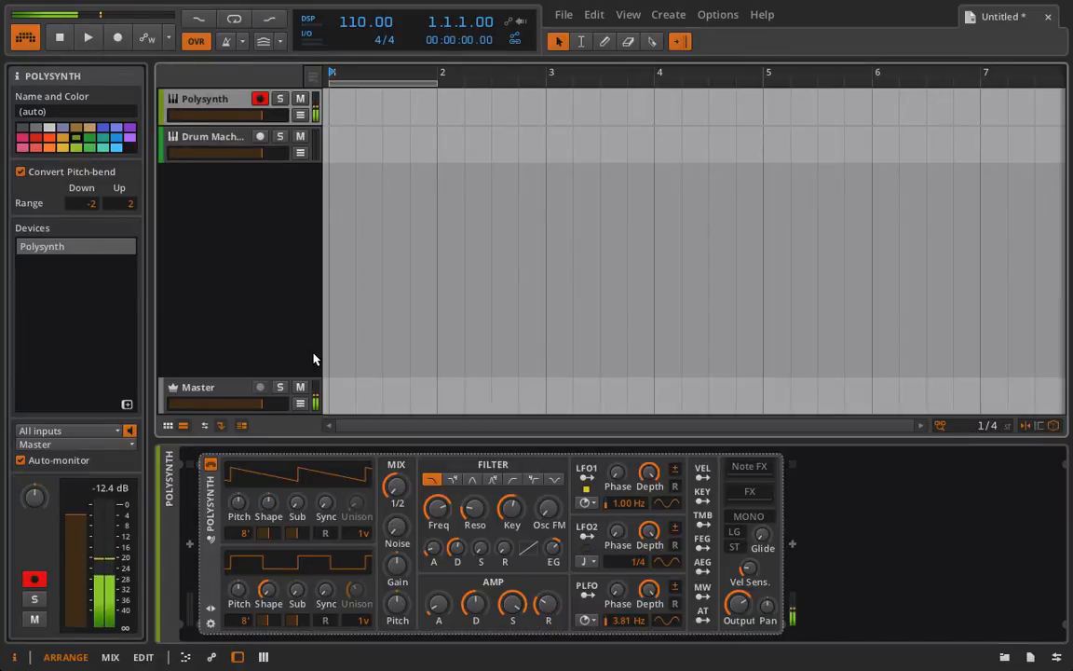
left_click_drag(209, 486, 278, 619)
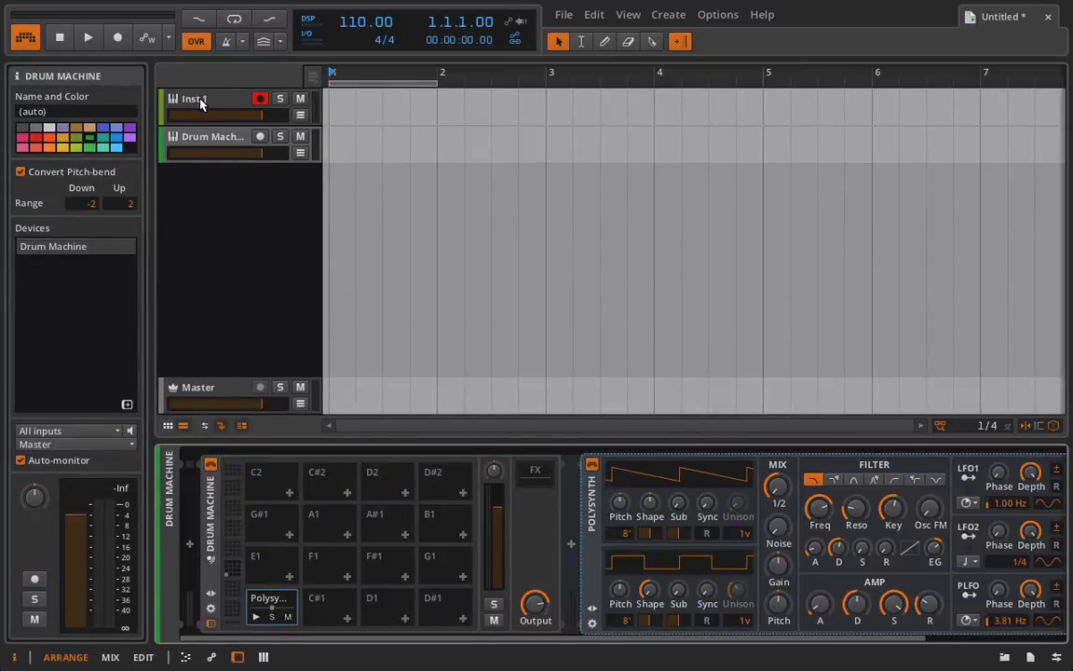
- Add a new Polysynth to the emptied Inst 1 track
left_click(200, 104)
left_click(190, 545)
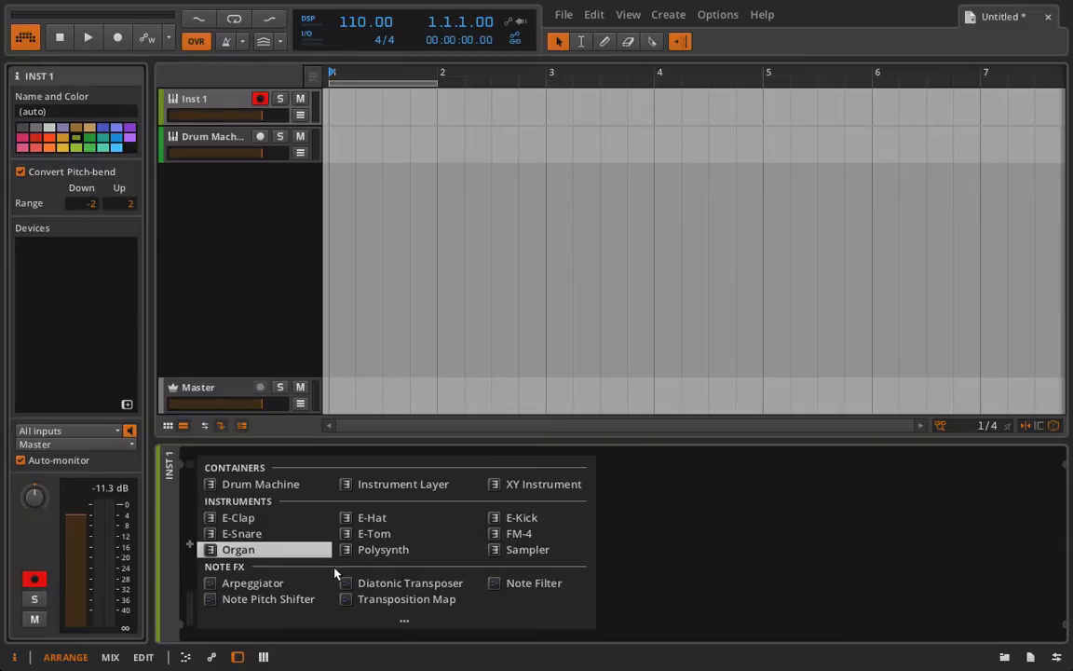
left_click(411, 546)
key("Delete")
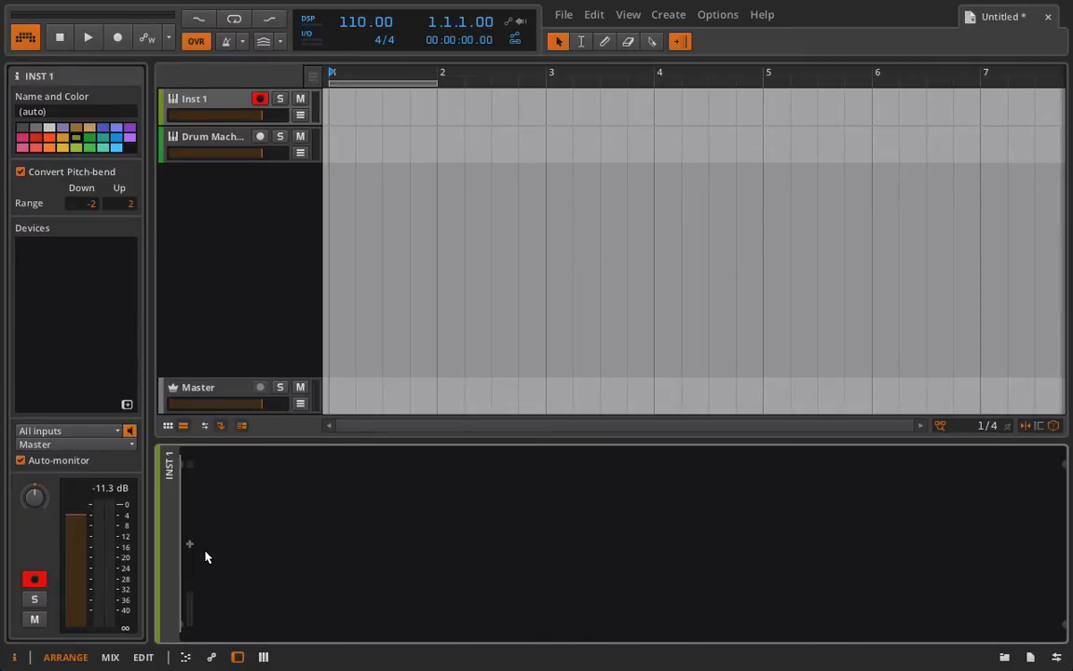
left_click(190, 546)
left_click(354, 549)
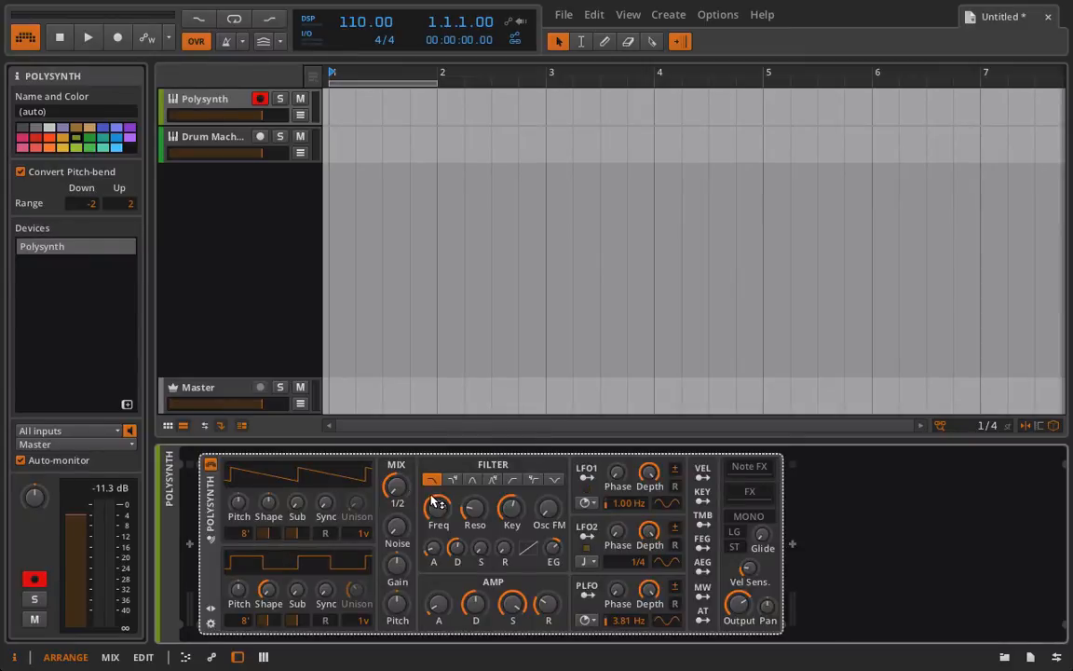
- Adjust the new Polysynth's oscillator mix and second oscillator's Sub level, and move the device onto the Drum Machine's D1 pad
left_click_drag(297, 598, 285, 389)
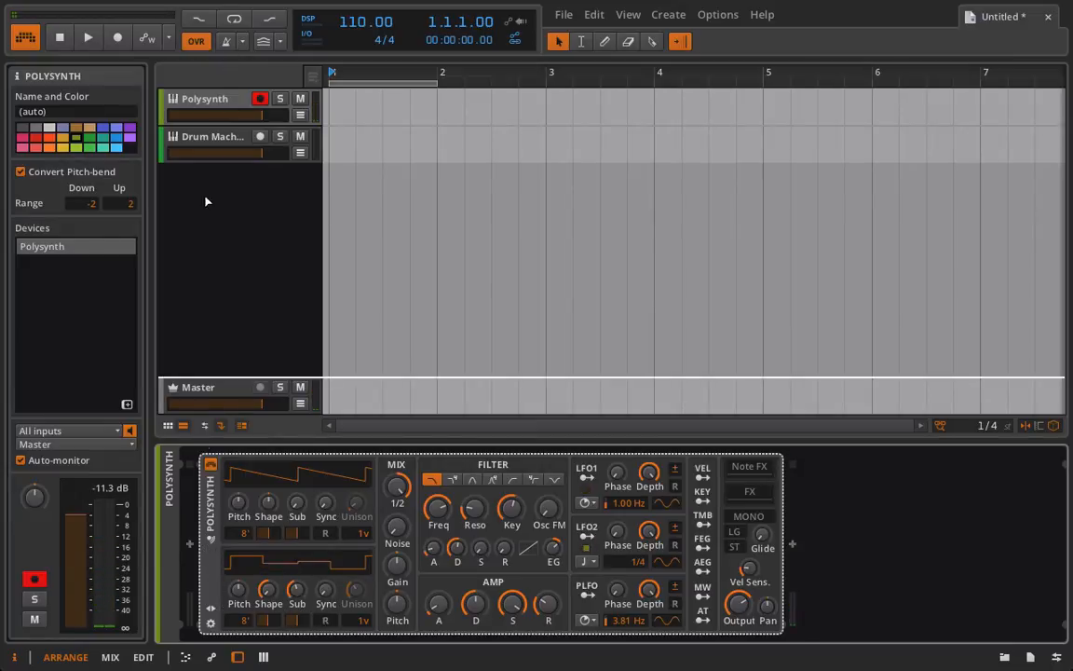
left_click(190, 140)
left_click_drag(312, 398, 370, 615)
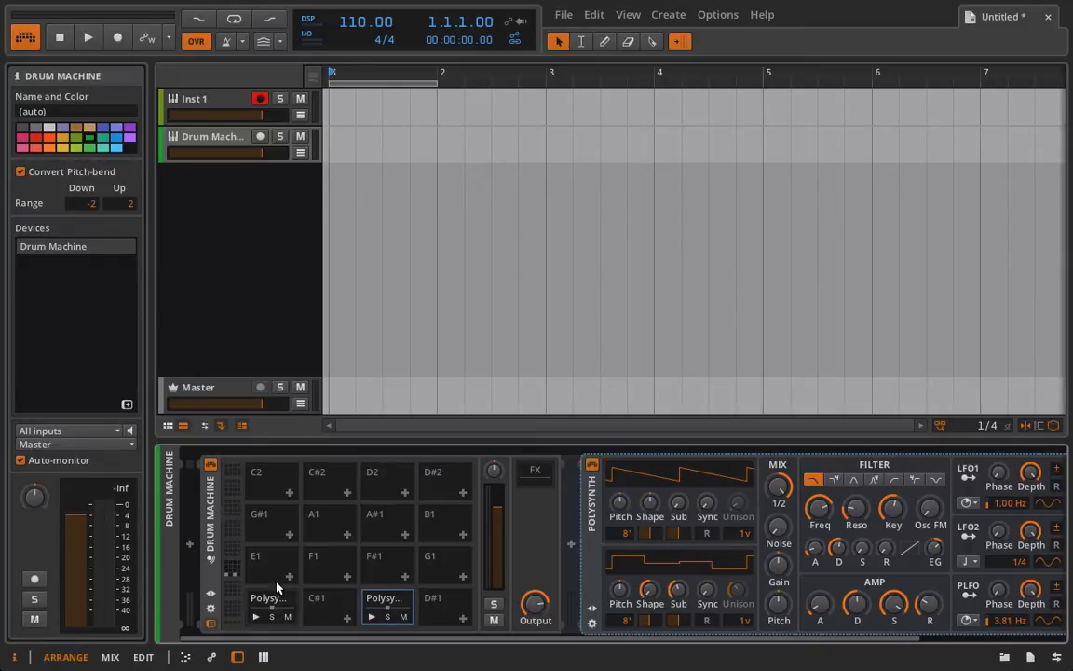
- Arm the Drum Machine track for recording and inspect the Polysynth nested on pad D1
left_click(260, 137)
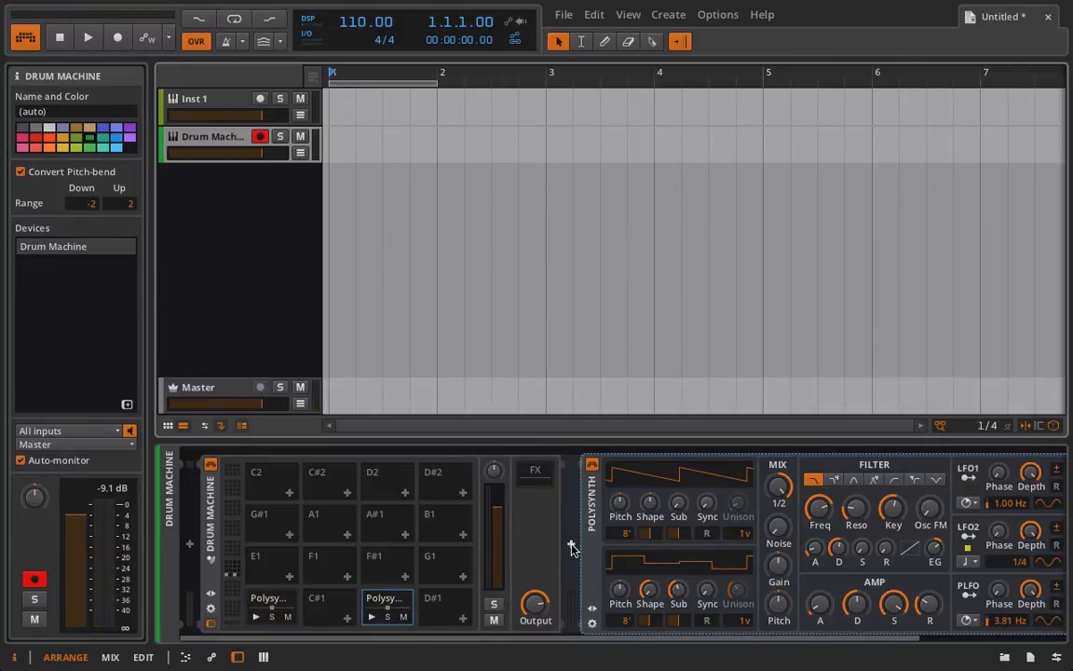
scroll(570, 550, "down", 3)
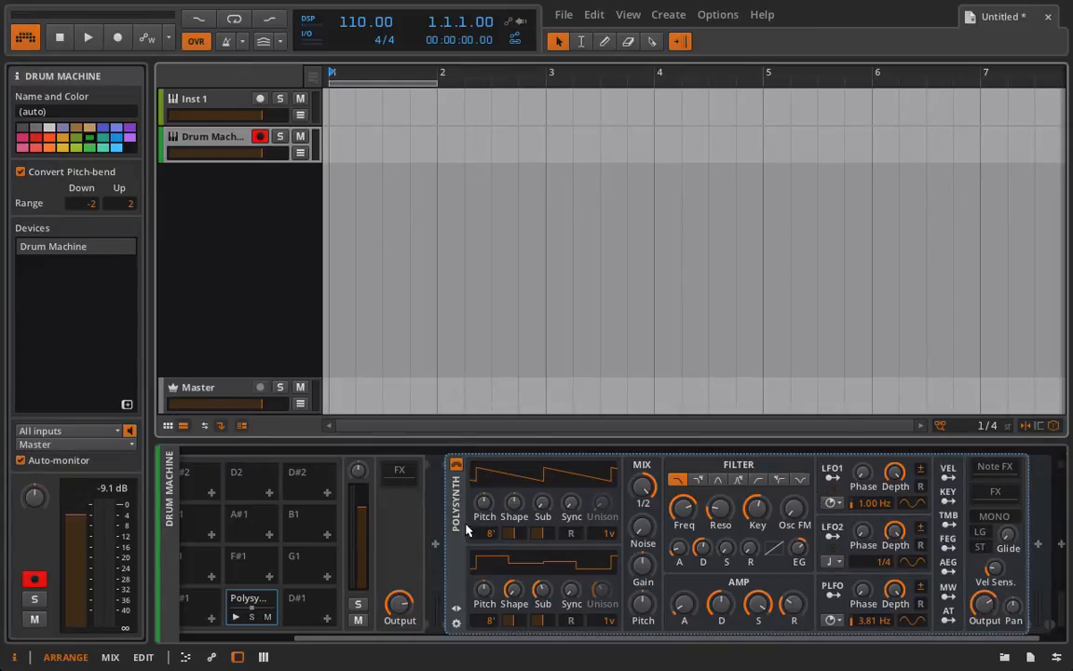
scroll(489, 539, "up", 3)
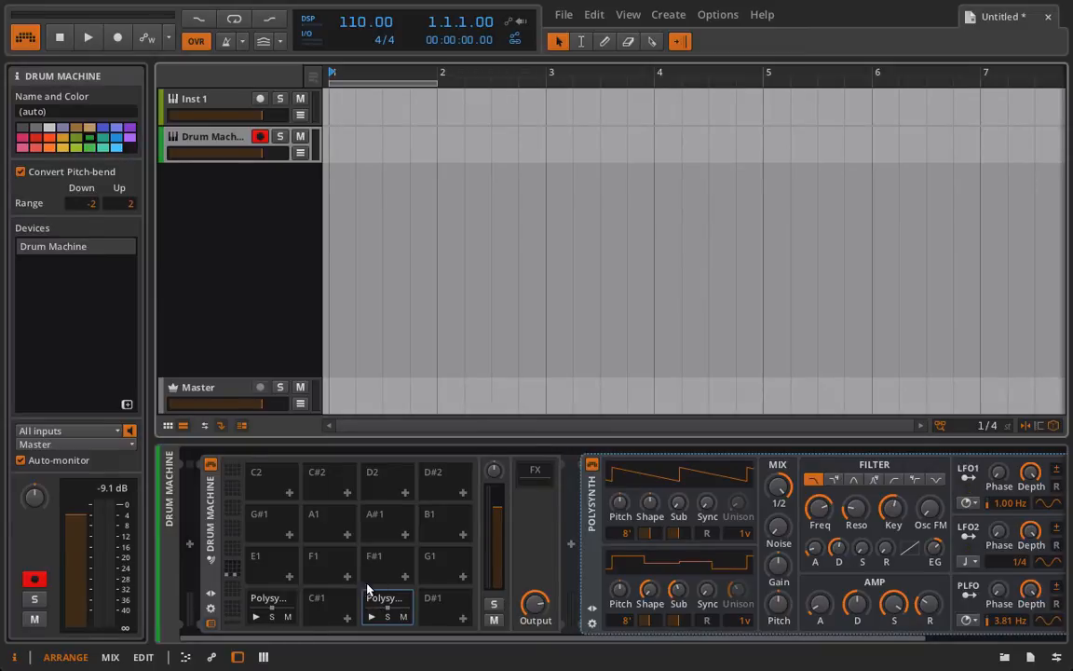
- Copy the Polysynth from the Drum Machine's D1 pad and paste it onto a new instrument track
right_click(633, 483)
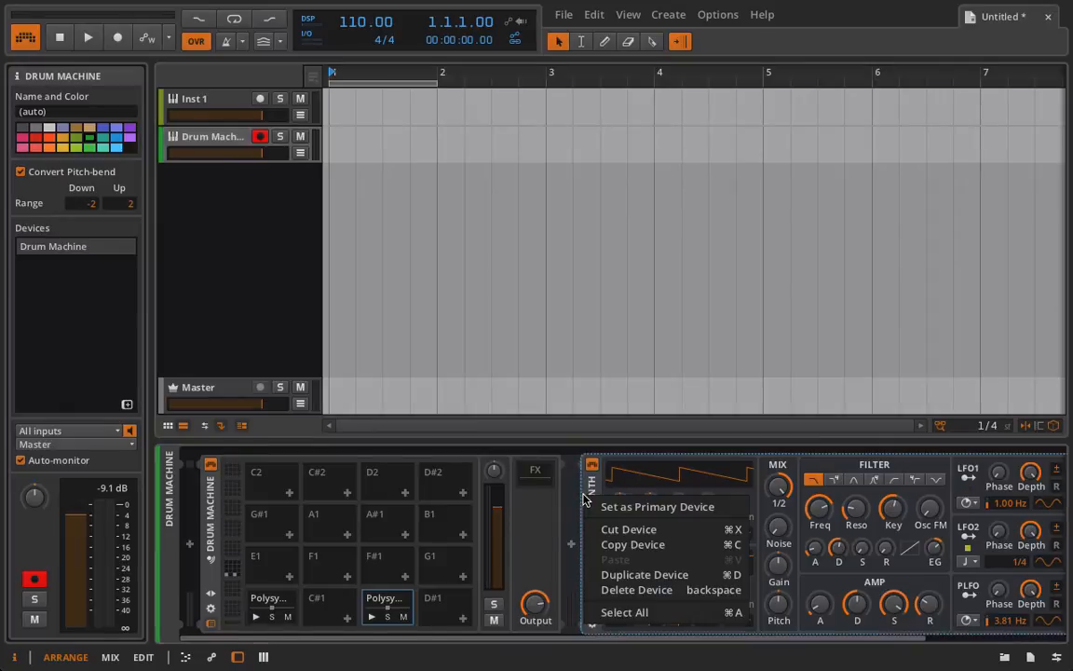
left_click(626, 544)
right_click(198, 268)
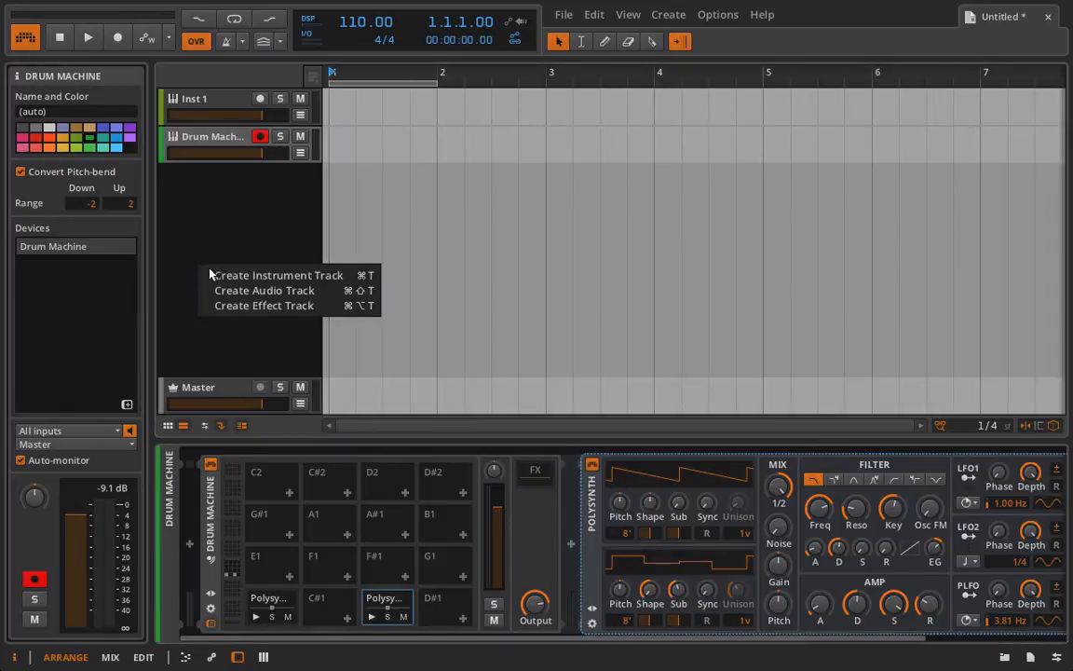
left_click(192, 232)
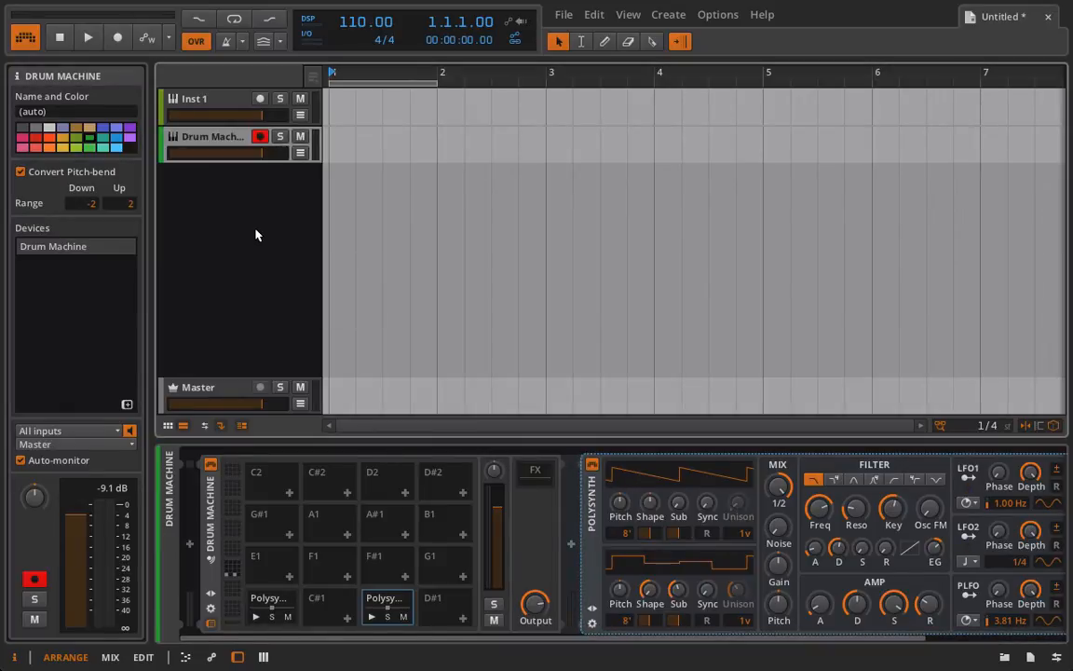
right_click(277, 233)
left_click(284, 243)
key("ctrl+v")
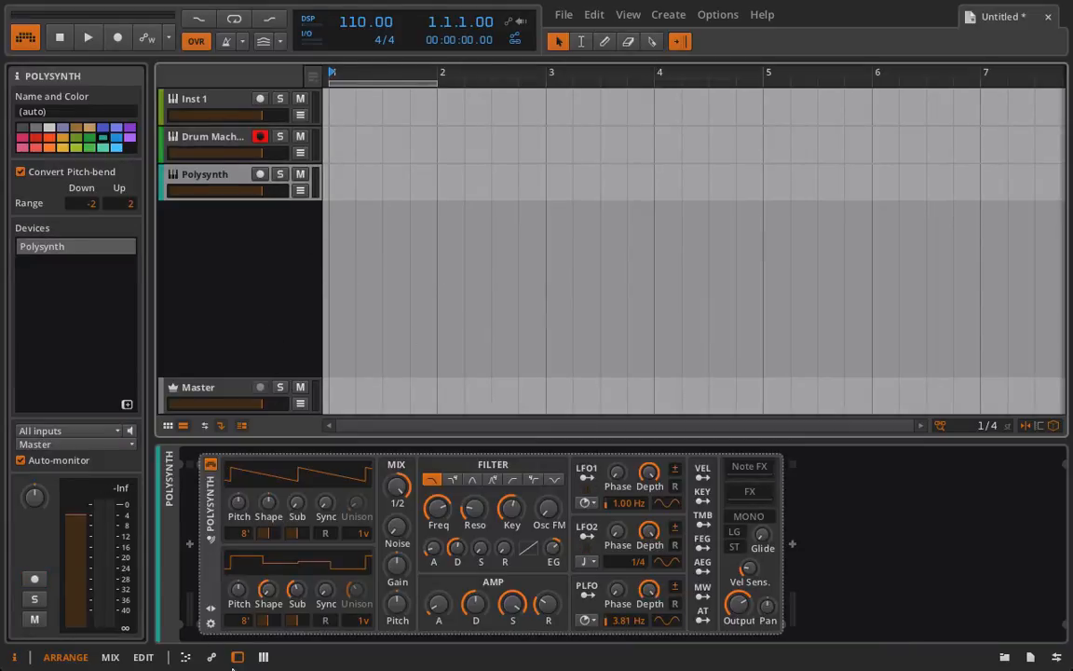
- Switch record arming from the Drum Machine track to the Polysynth track, and delete the Polysynth track
left_click(259, 137)
left_click(259, 176)
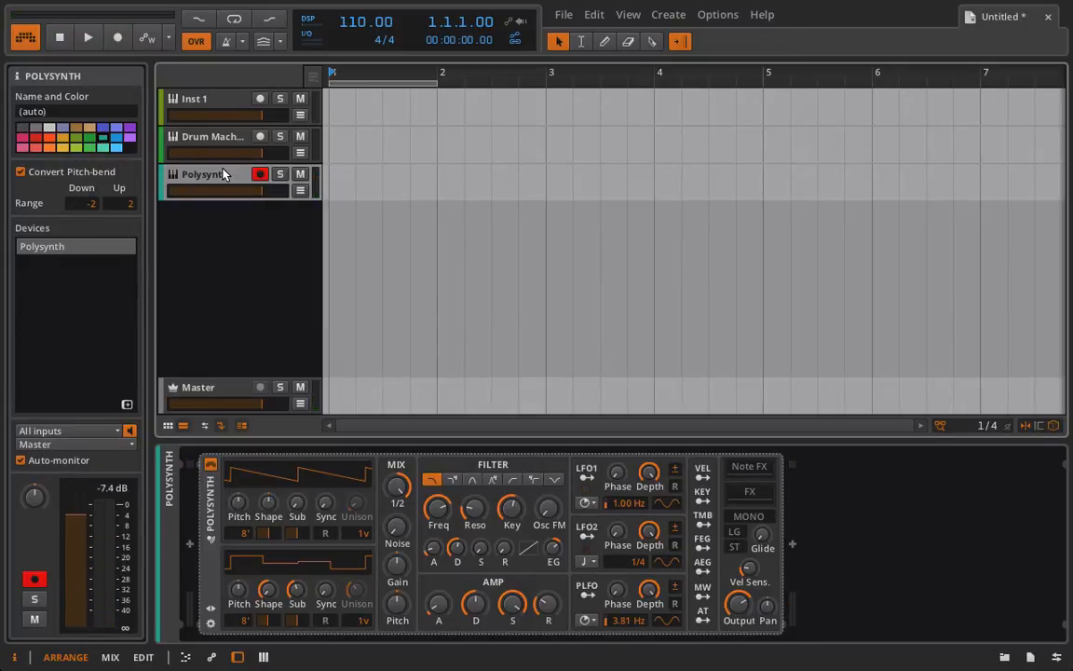
key("Delete")
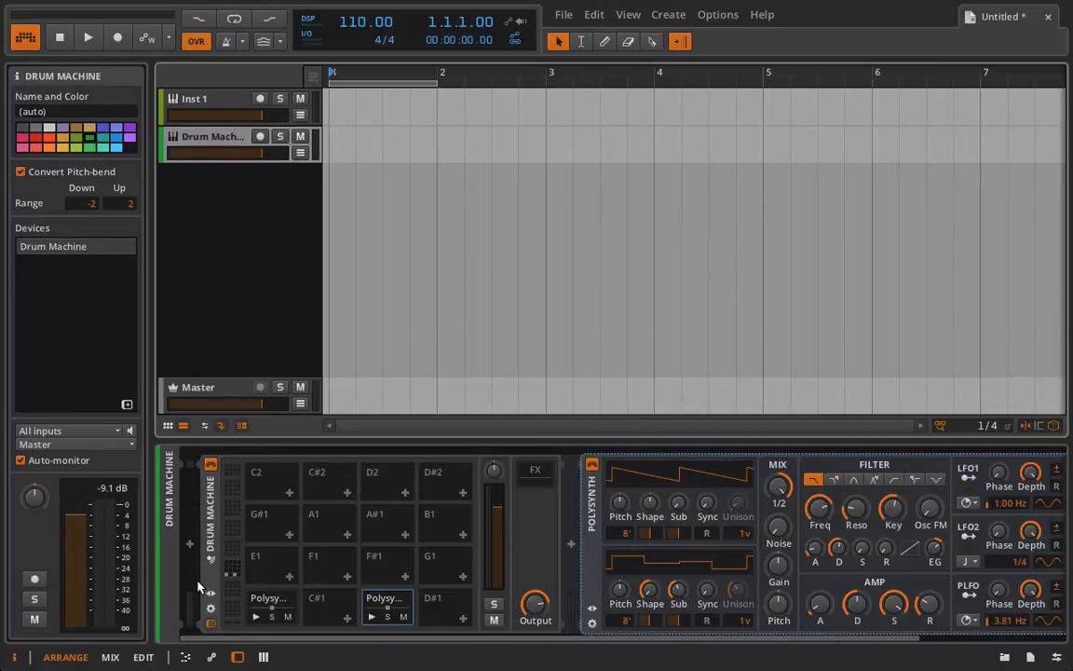
- Save the Drum Machine with its nested Polysynths as a library preset named with the creator's first name and "basses"
left_click(210, 593)
left_click(376, 467)
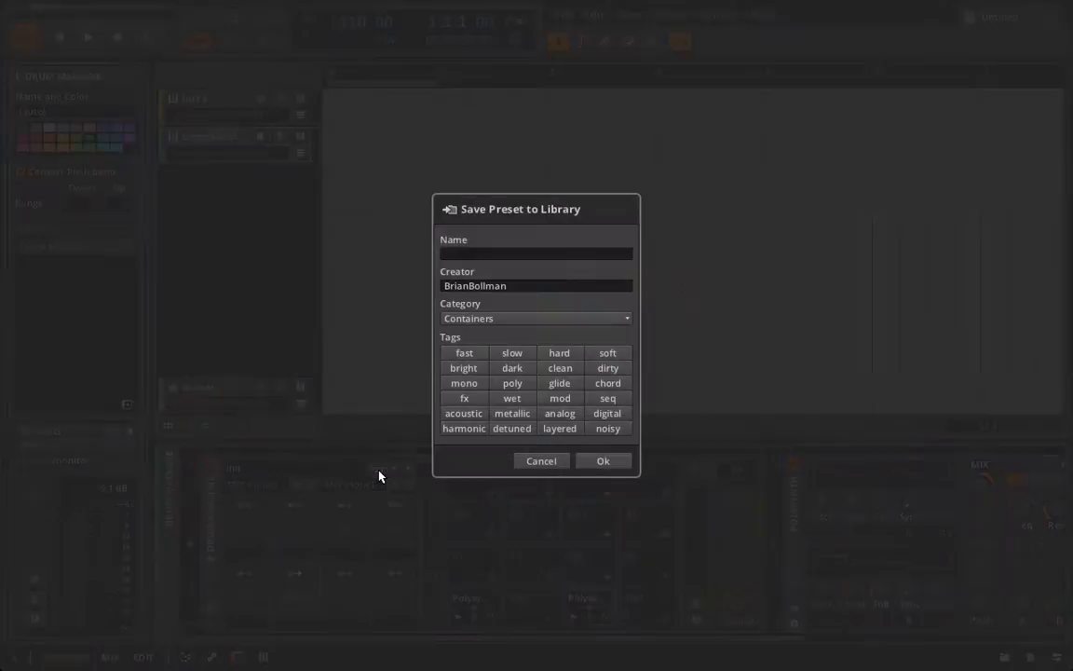
type("brian basses")
left_click(603, 460)
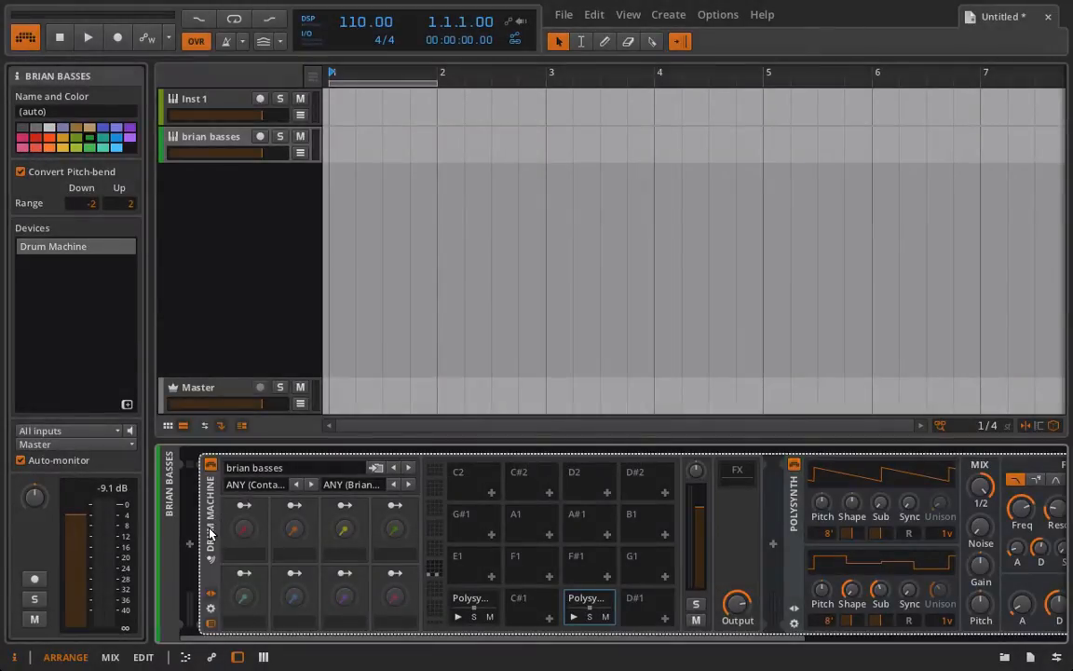
- Delete the saved Drum Machine and its track, and add an empty Drum Machine to the Inst 1 track
key("Delete")
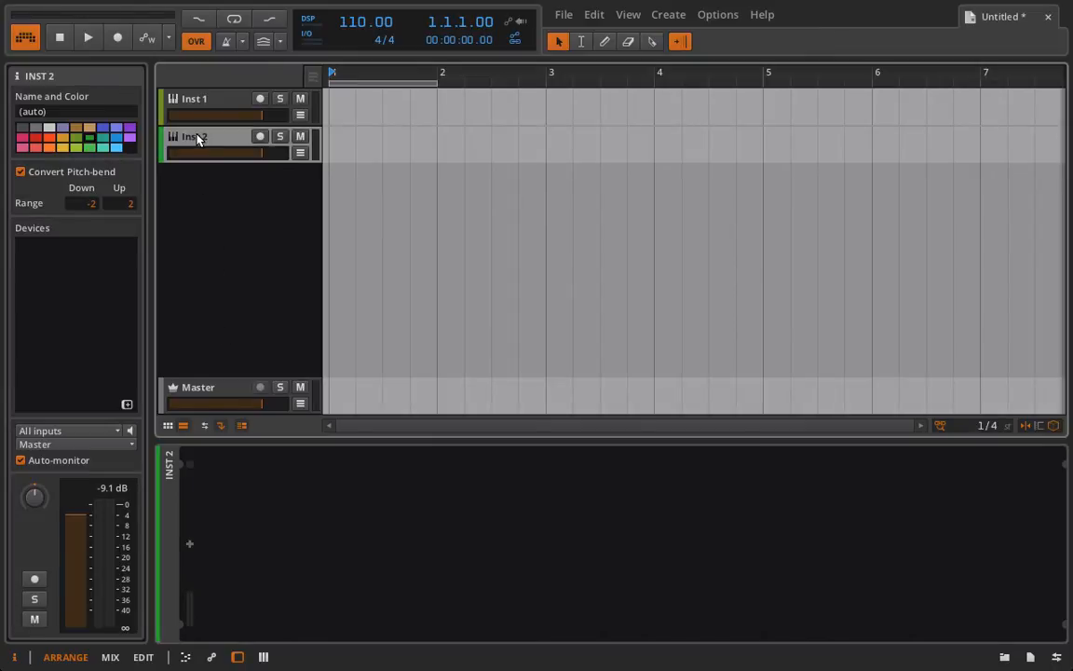
key("Delete")
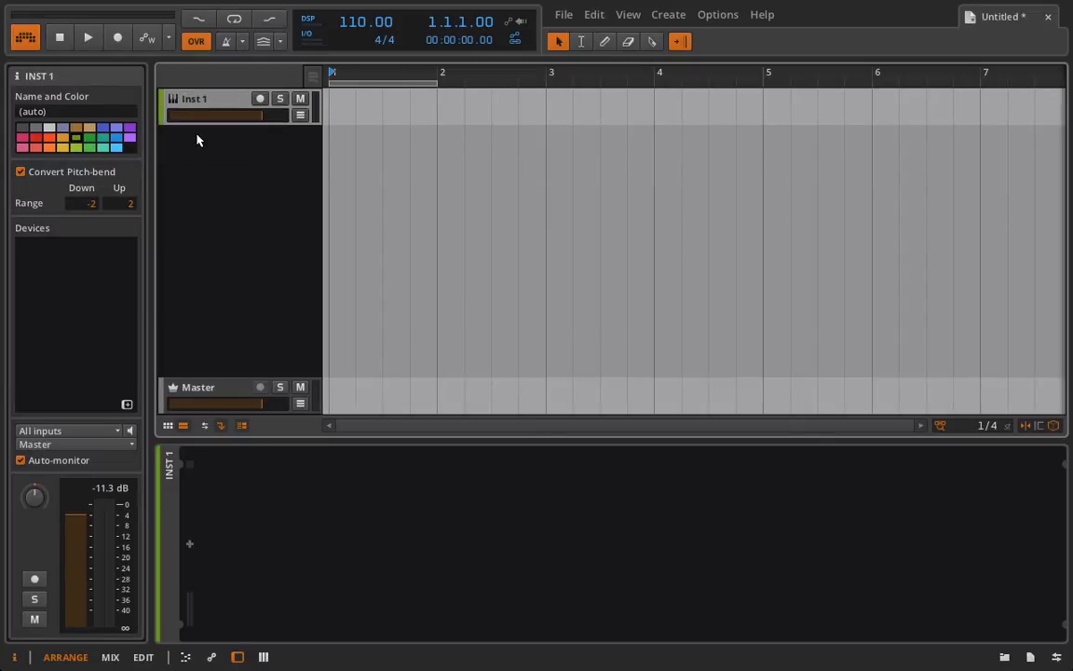
left_click(189, 548)
left_click(293, 484)
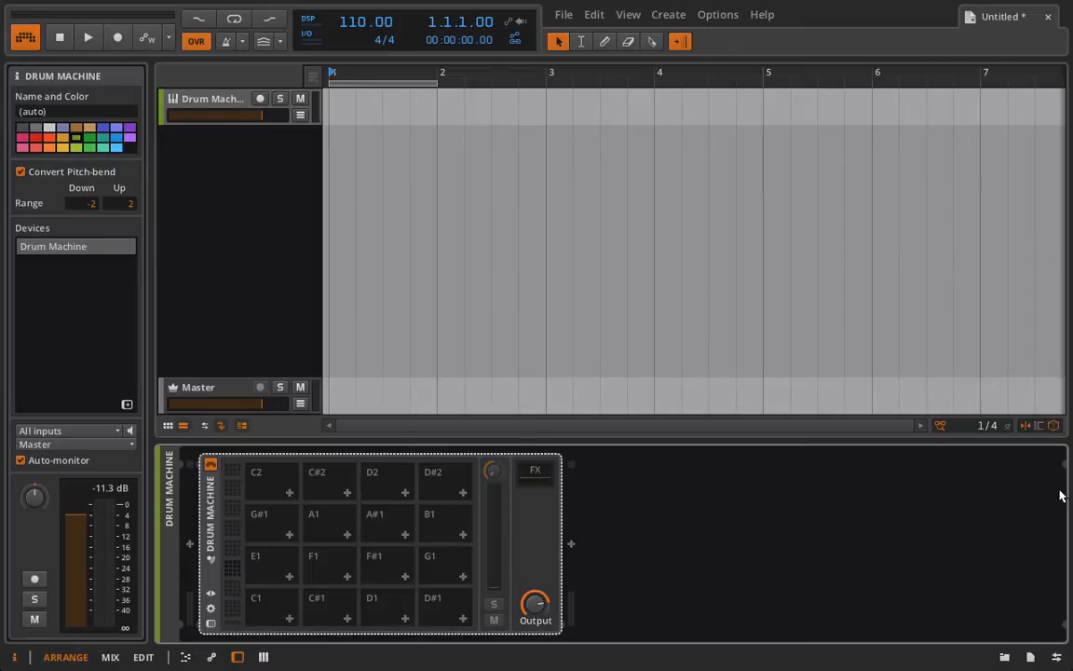
- Load the four Vietnamese Jaw Harp samples Short 05 through Twist 02 from Wundertuete Vol. 1 onto Drum Machine pads C1 to D#1
left_click(1005, 656)
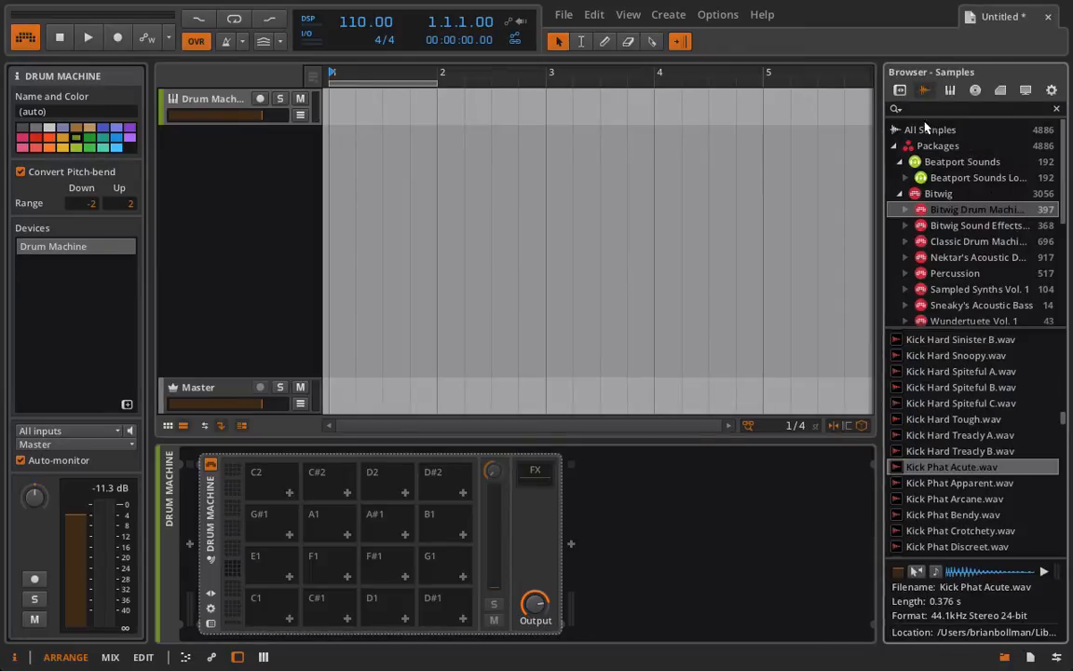
scroll(947, 265, "down", 3)
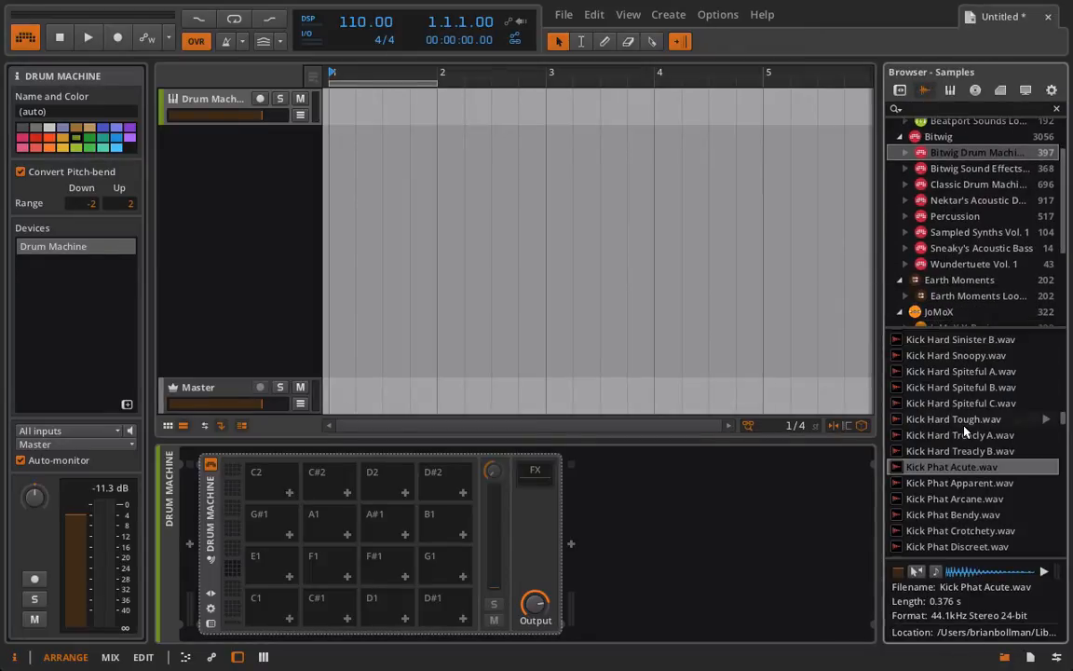
left_click(946, 267)
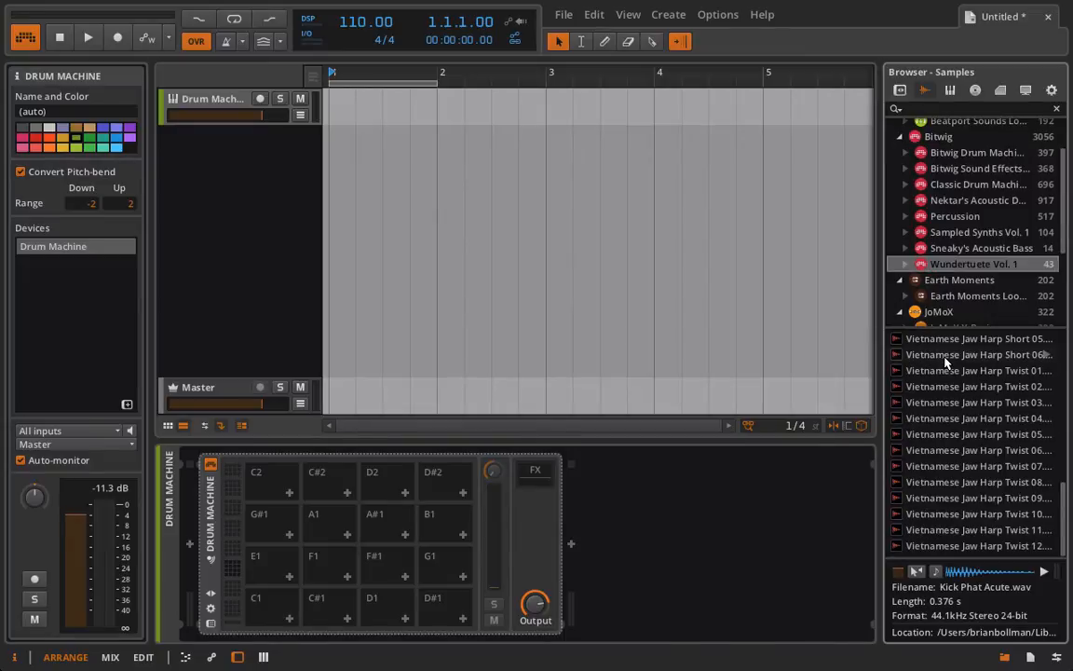
left_click(1043, 355)
left_click(1044, 340)
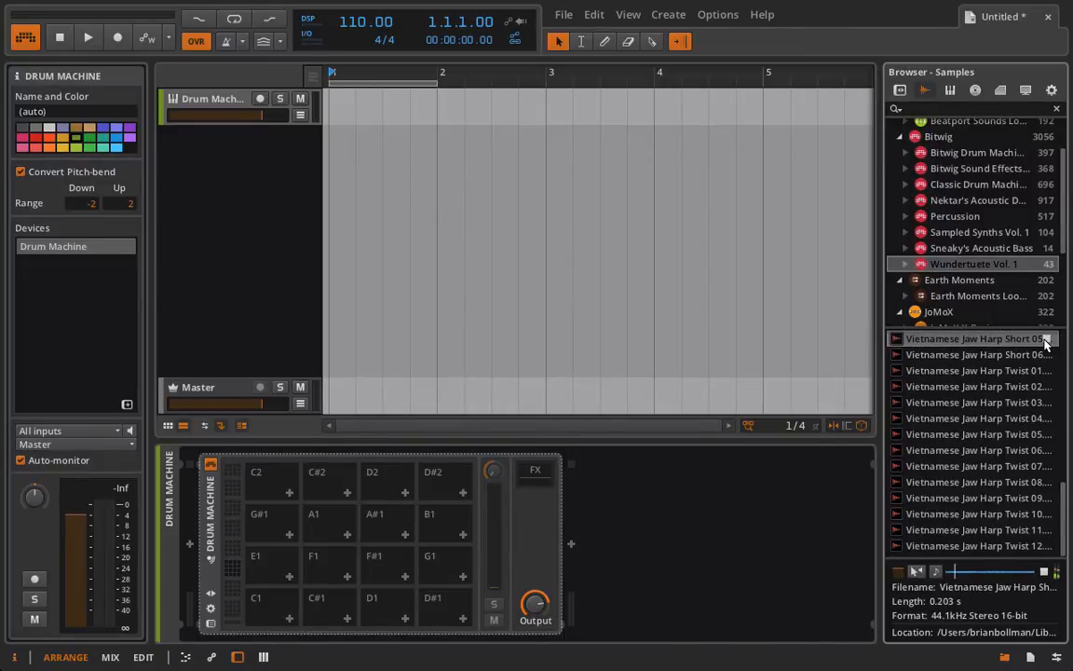
left_click(980, 388, "shift")
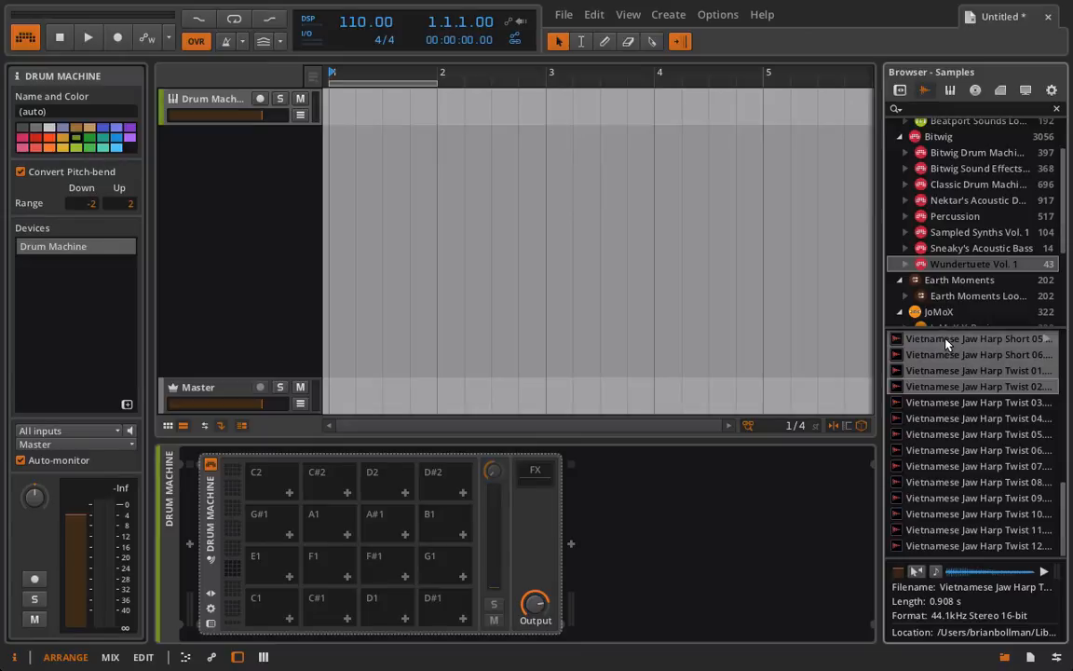
left_click_drag(965, 360, 269, 613)
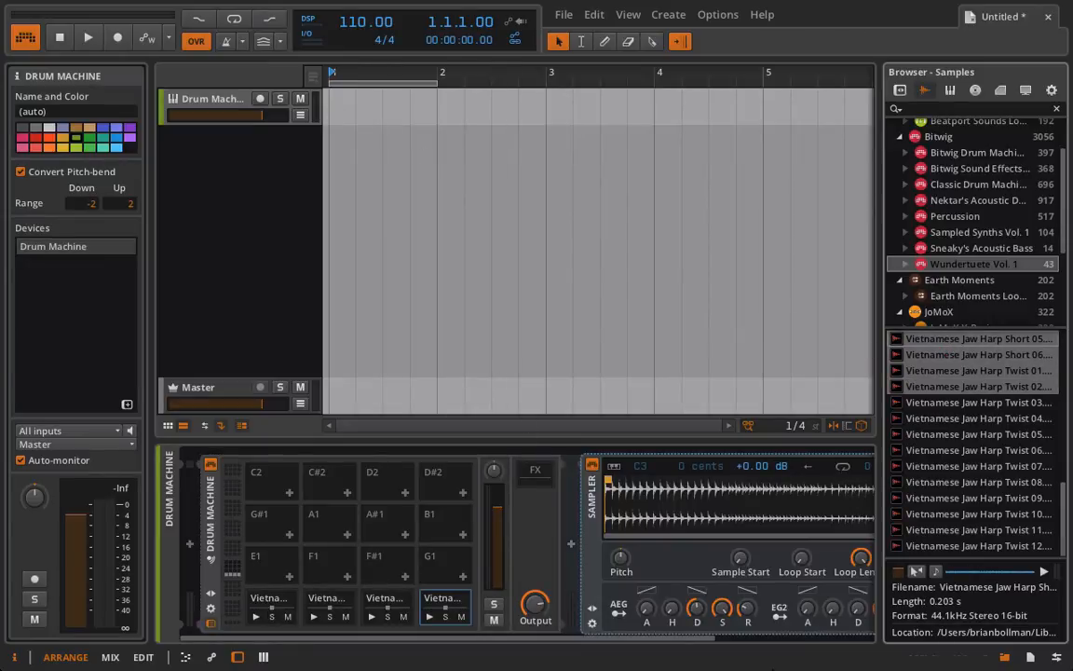
scroll(680, 526, "right", 5)
scroll(680, 527, "left", 5)
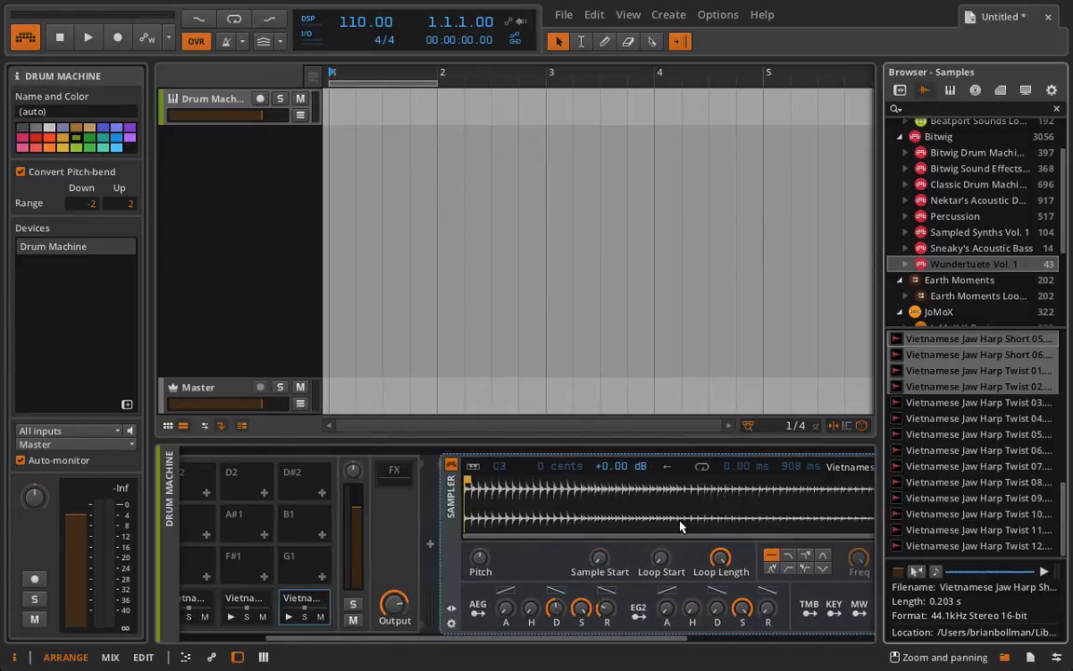
- Create a one-bar clip at bar 1 of the Drum Machine track and open its notes folded to the four loaded pads, with the browser hidden
double_click(333, 113)
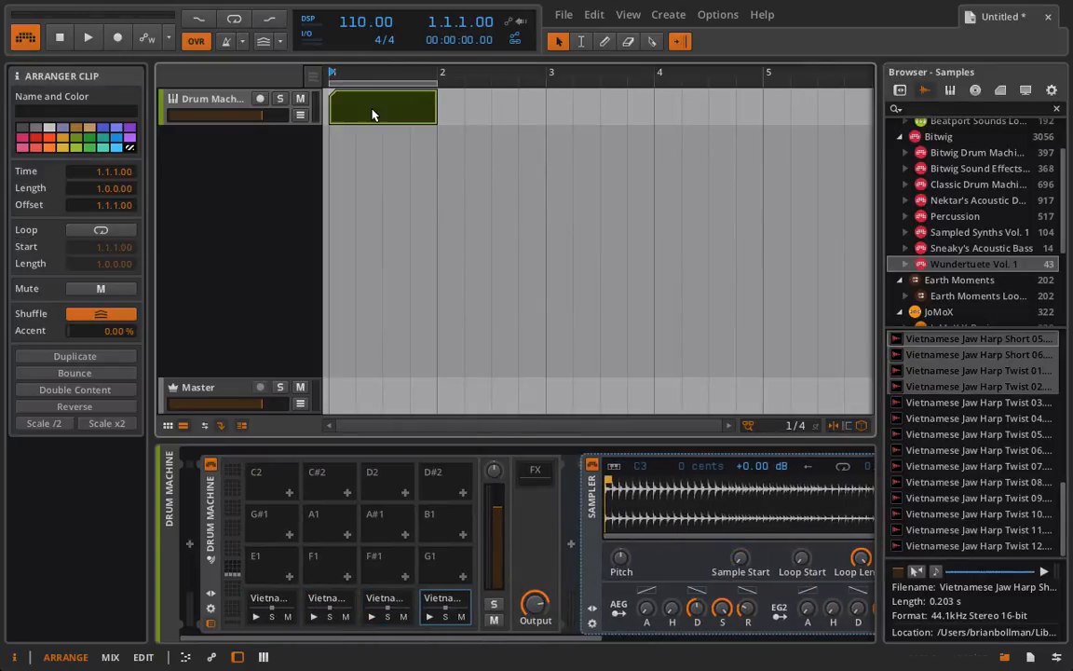
double_click(373, 113)
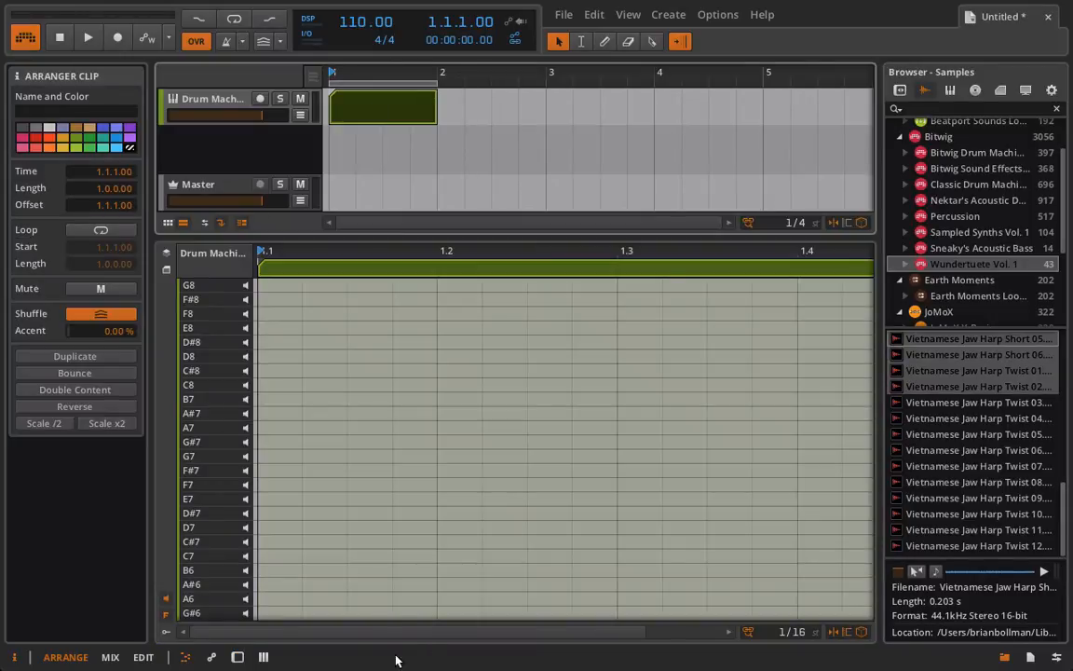
left_click(166, 614)
left_click(167, 617)
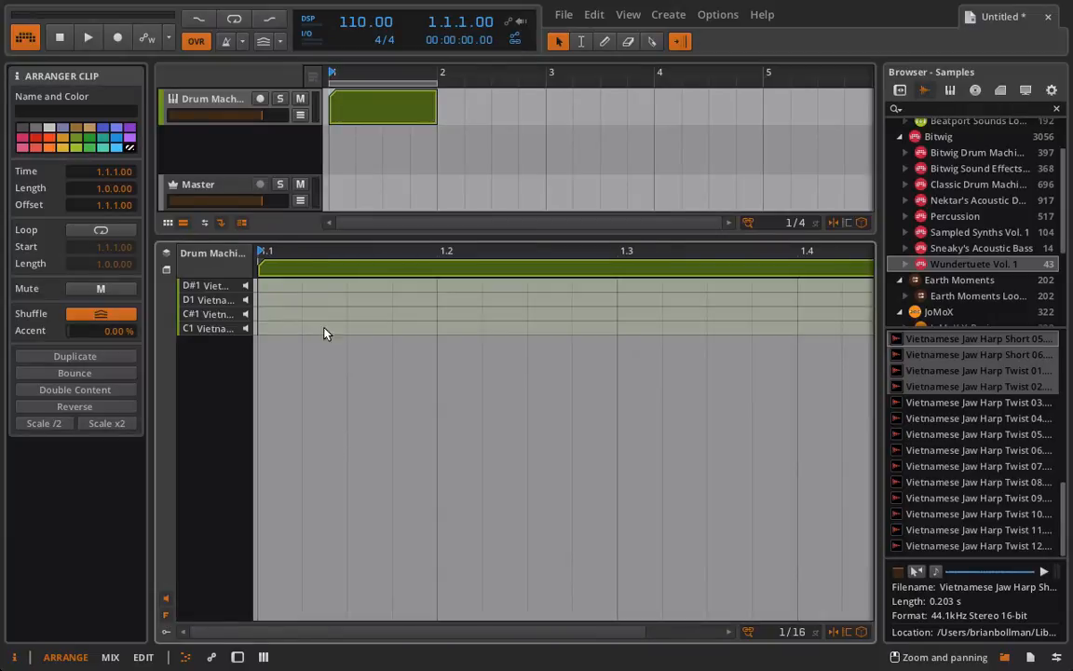
left_click(1005, 656)
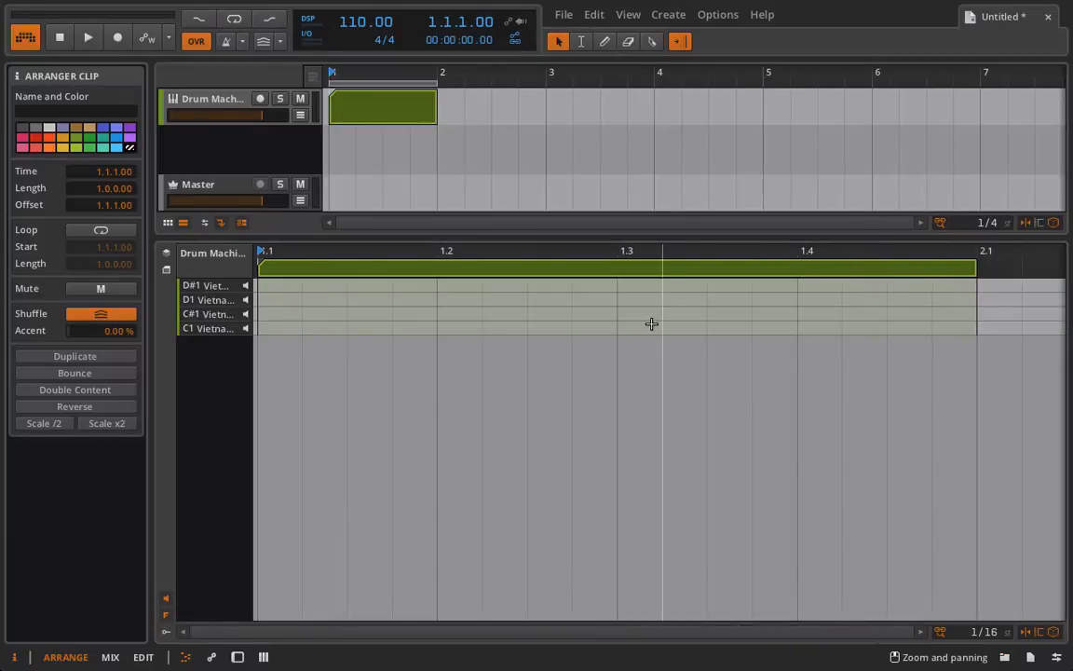
- Draw a one-beat C1 note at the clip's start and duplicate it as rising C#1, D1 and D#1 notes on beats 2 to 4
right_click(273, 326)
double_click(273, 328)
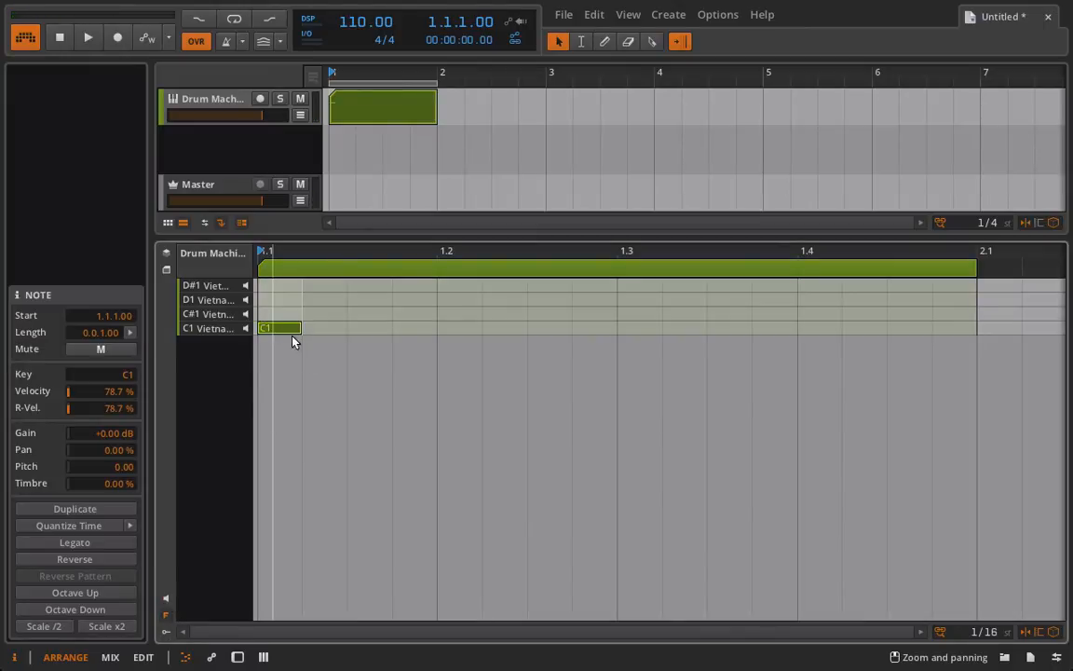
left_click_drag(298, 325, 428, 329)
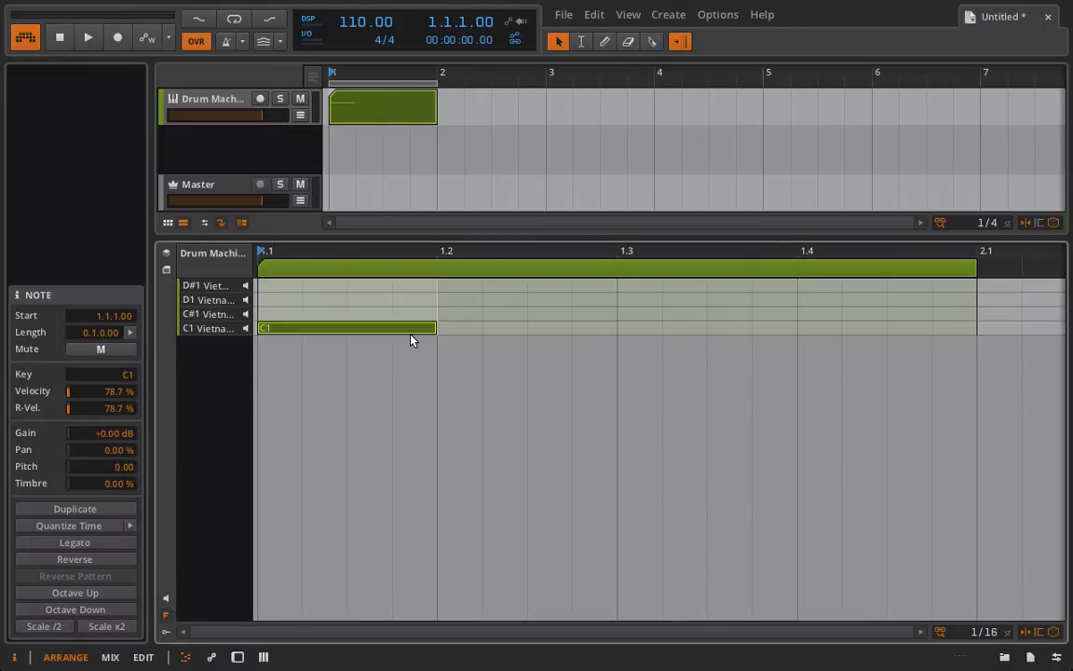
key("ctrl+d")
key("Up")
key("ctrl+d")
key("Up")
key("ctrl+d")
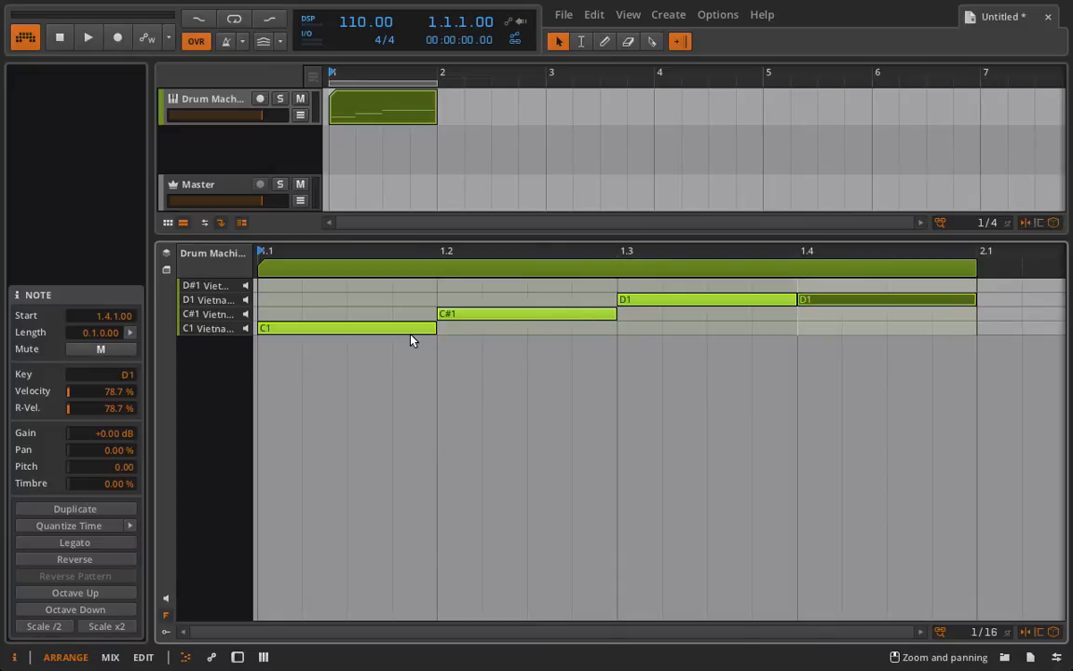
key("Up")
key("space")
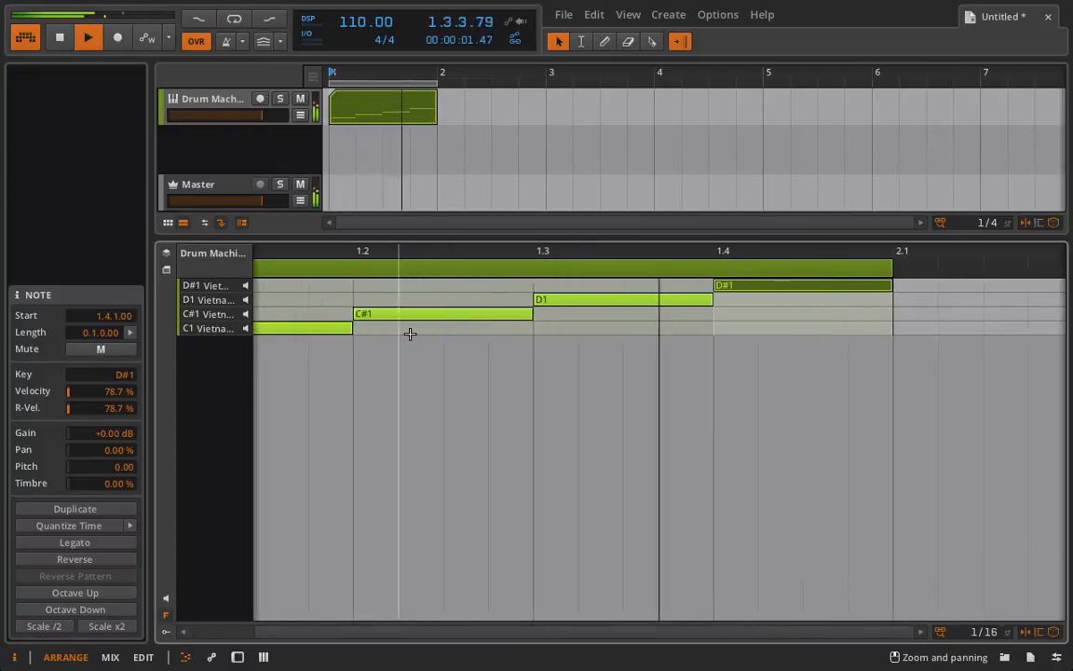
left_click(244, 19)
left_click(192, 110)
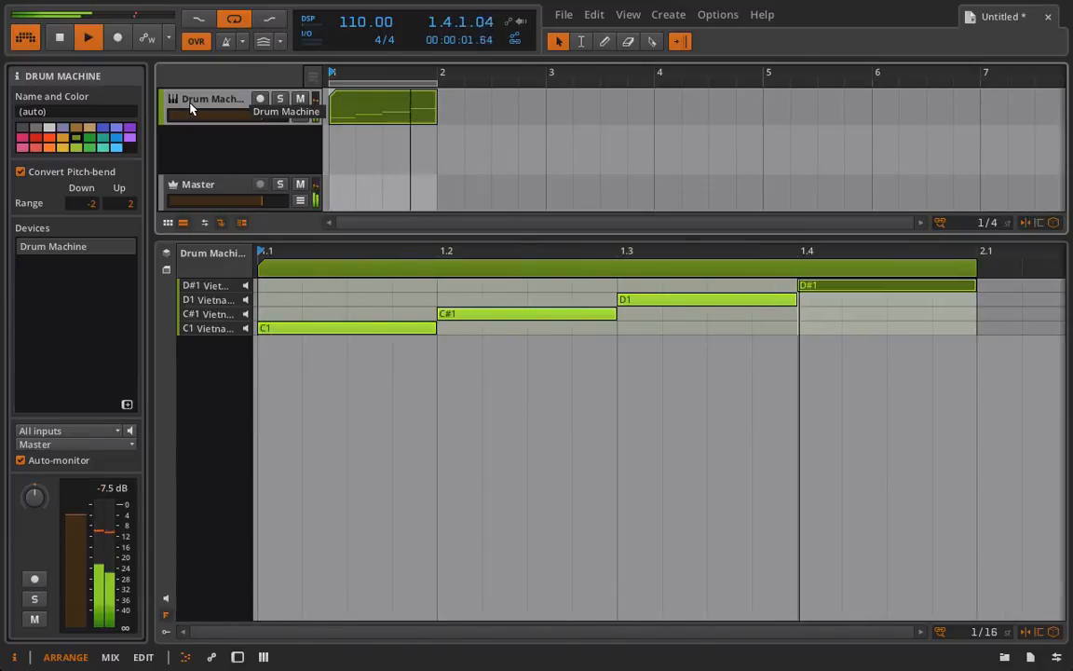
key("d")
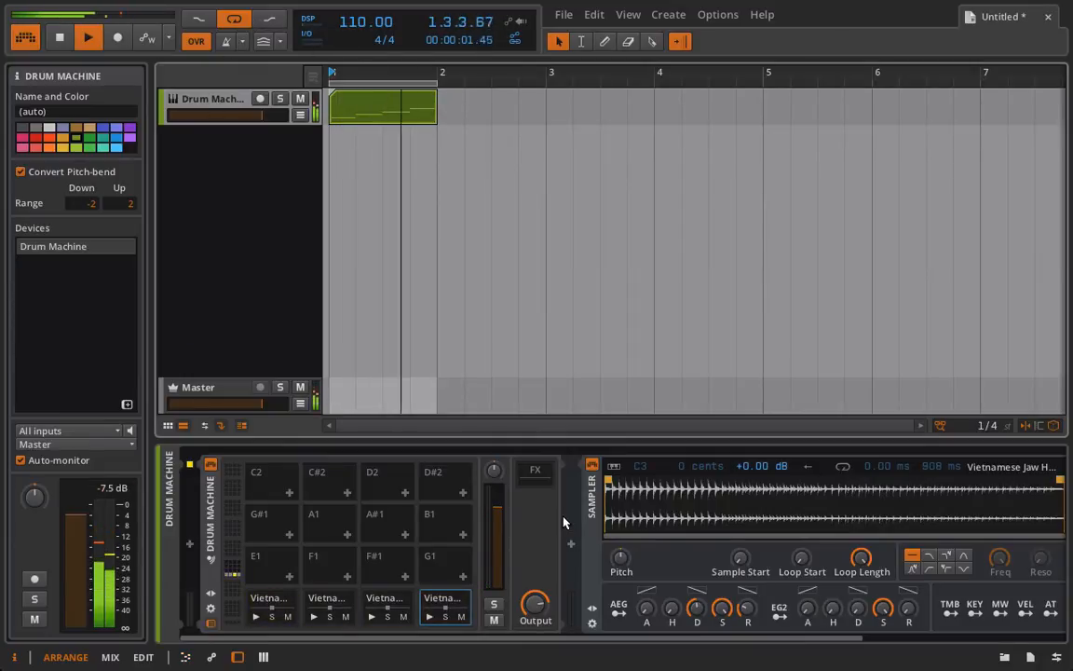
key("space")
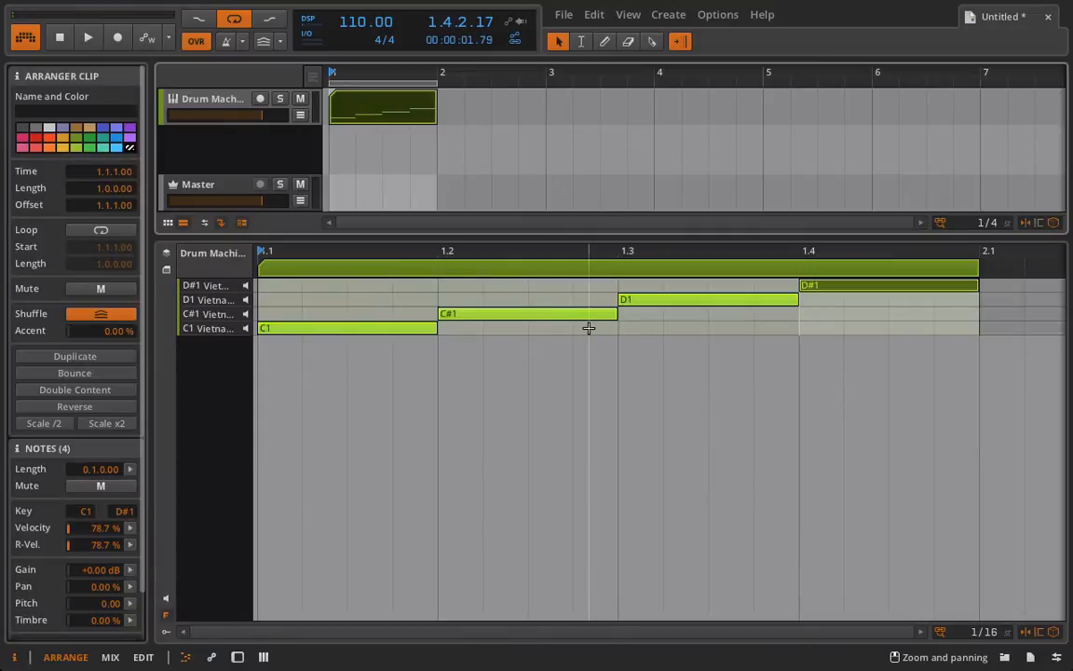
- Shorten the C#1 note on beat 2 to a sixteenth and duplicate it as D1 and C1 on the following two sixteenths
left_click_drag(606, 314, 472, 319)
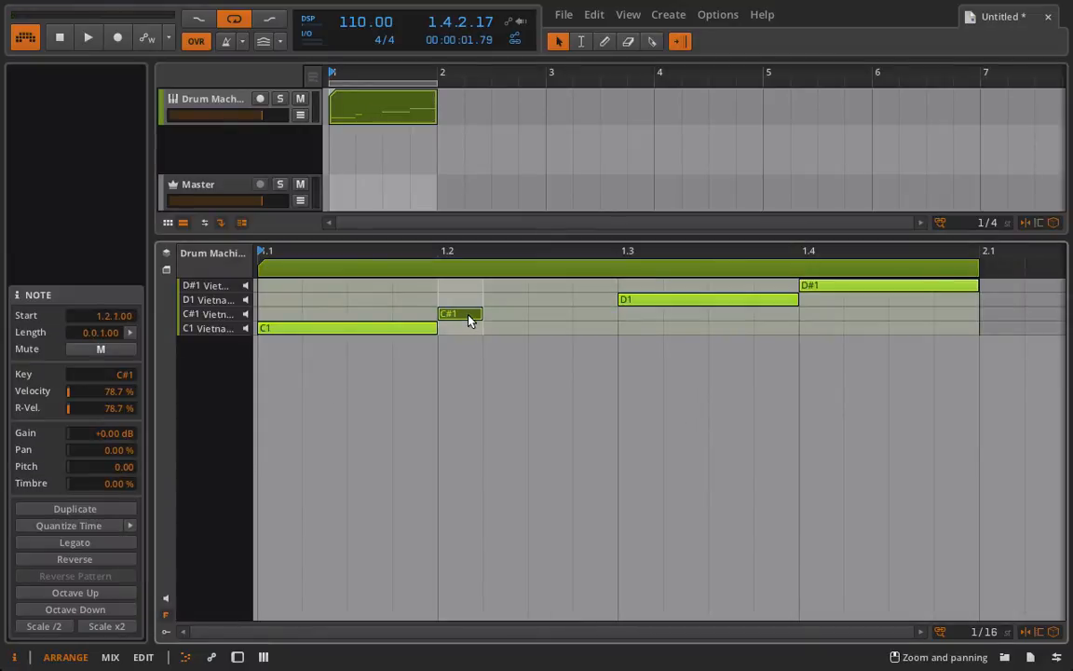
key("ctrl+d")
key("Up")
key("ctrl+d")
key("Down")
key("Down")
- Continue the sixteenth notes with D#1 at 1.2.4 and 1.3.1, and D1 at 1.3.2, 1.3.3 and 1.3.4
key("ctrl+d")
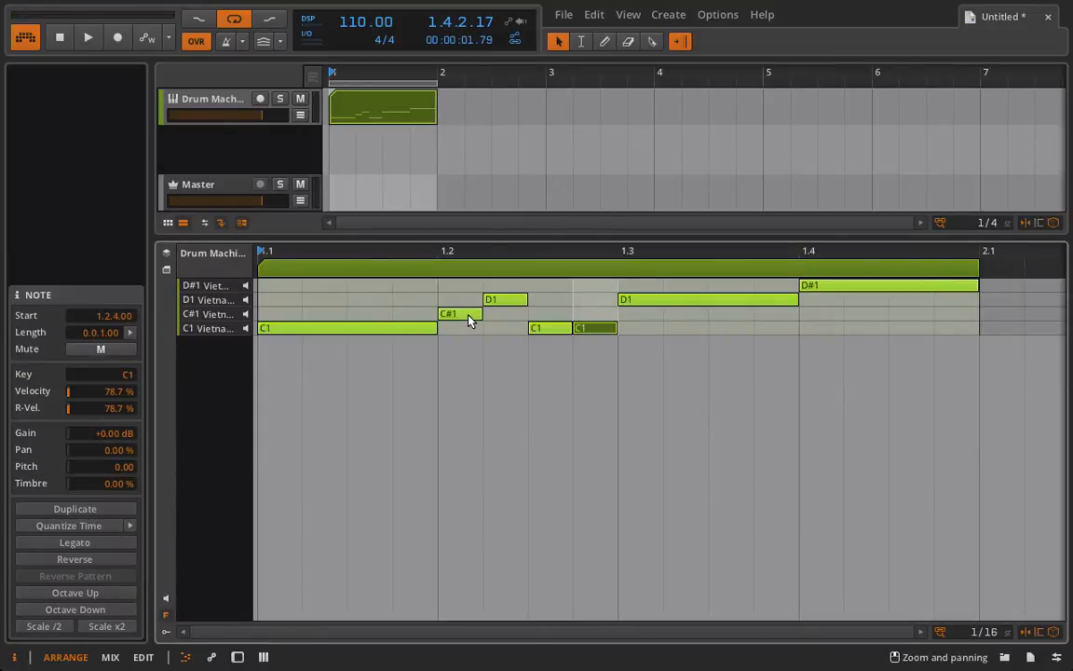
key("Up")
key("Up")
key("Up")
key("ctrl+d")
key("ctrl+d")
key("Down")
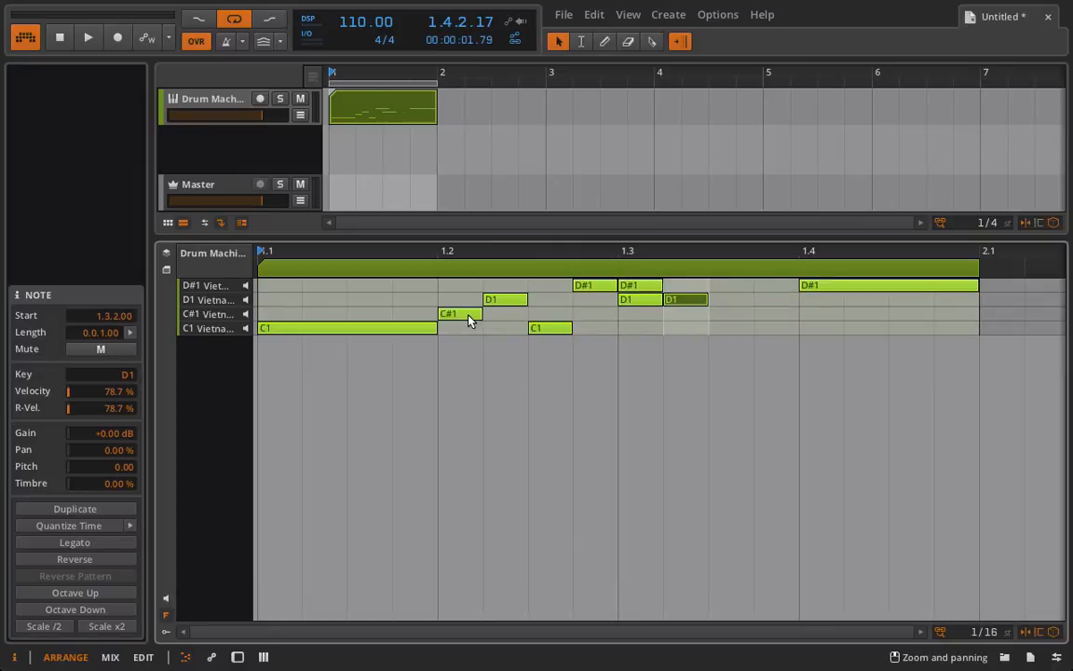
key("ctrl+d")
key("ctrl+d")
- Play the looped pattern and shorten the sixteenth C1 note at 1.2.3 to 0.0.0.71
key("space")
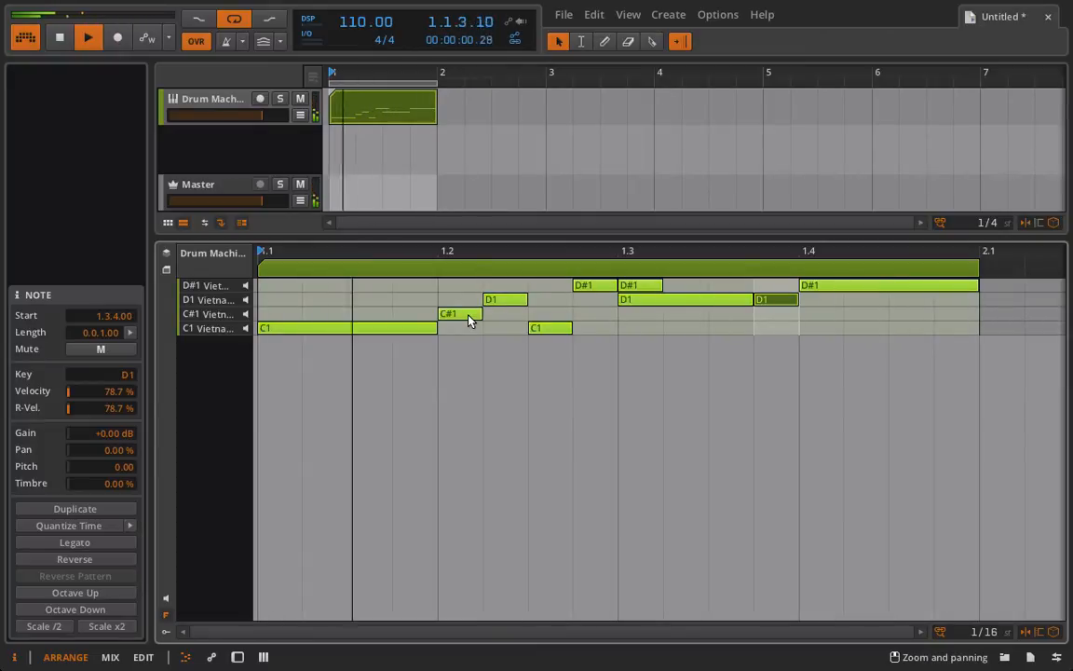
left_click_drag(569, 323, 561, 338)
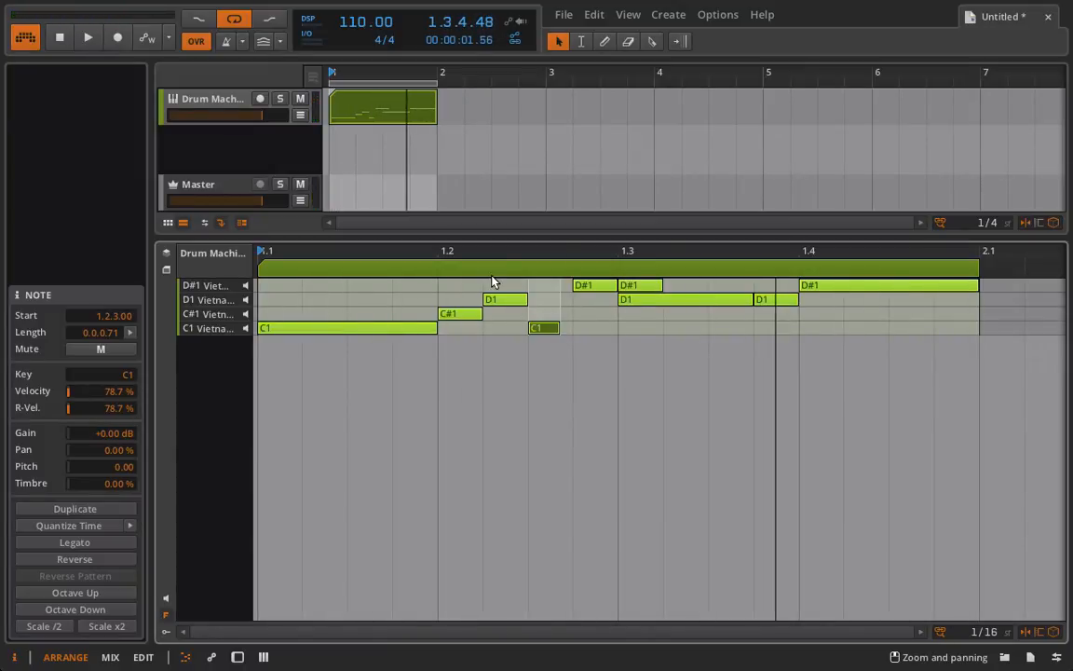
- Enlarge the arranger area and delete the Drum Machine device from its track, keeping the clip
left_click(215, 105)
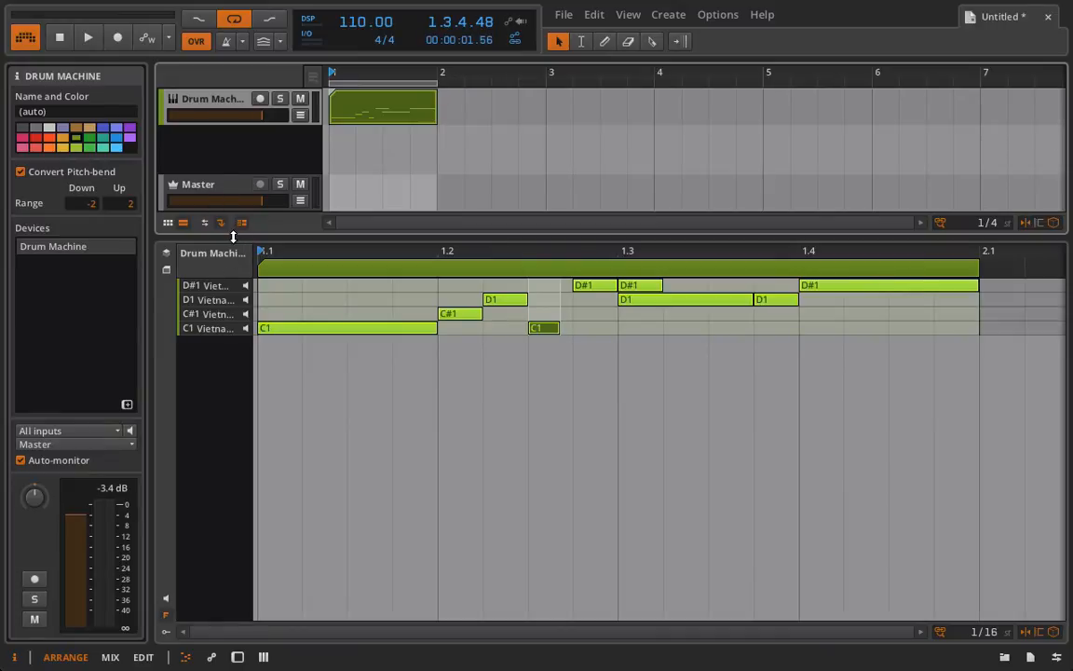
left_click_drag(233, 238, 231, 394)
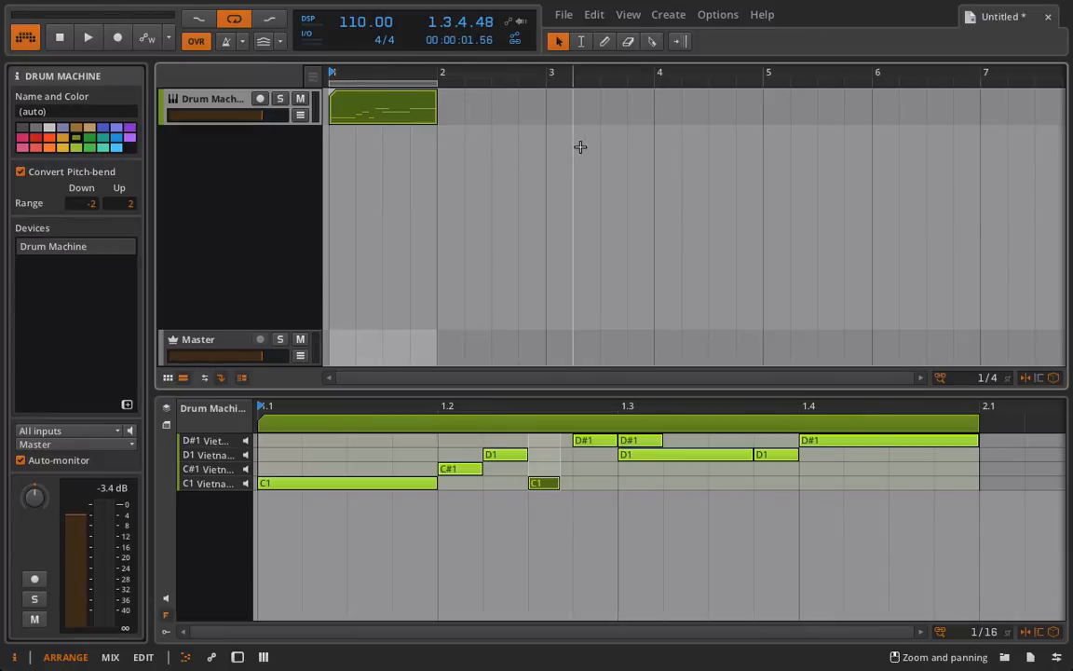
double_click(219, 99)
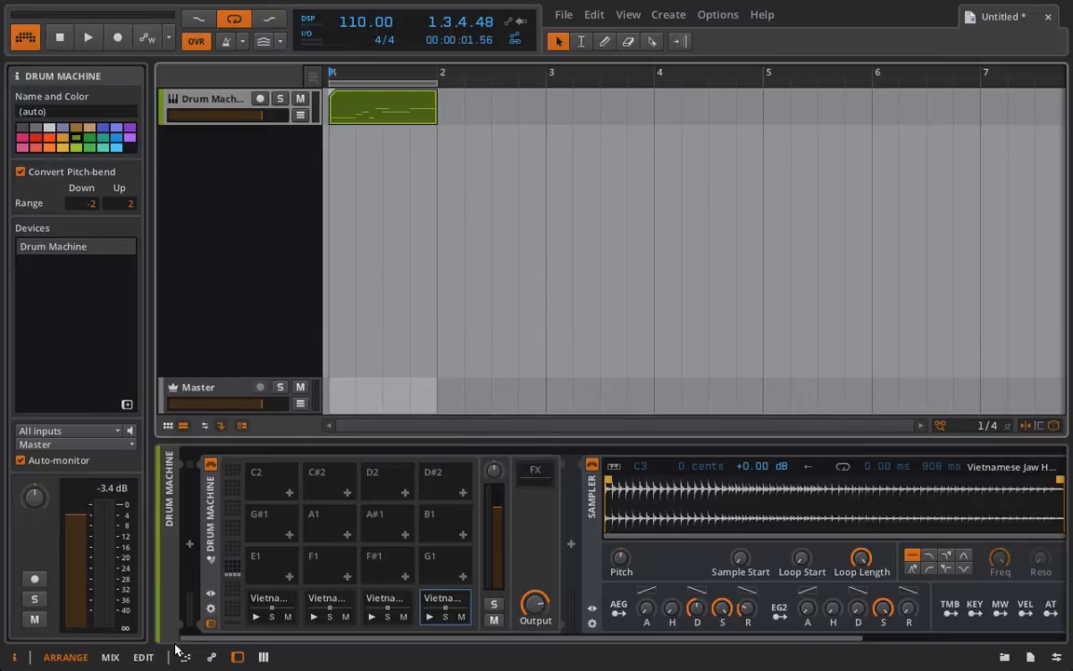
left_click(210, 513)
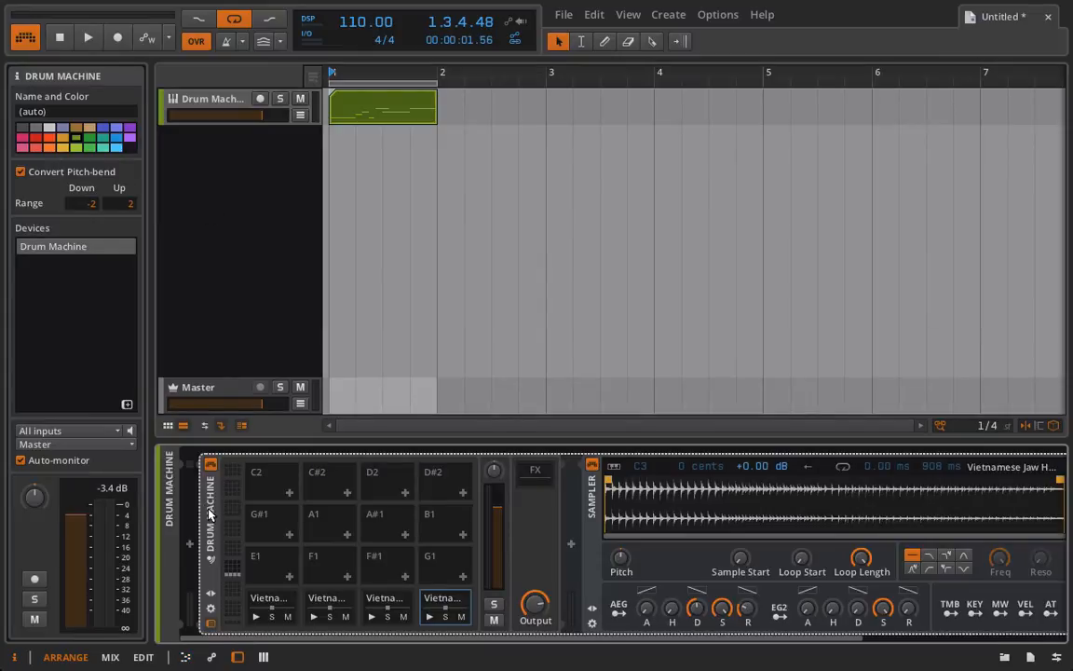
key("Delete")
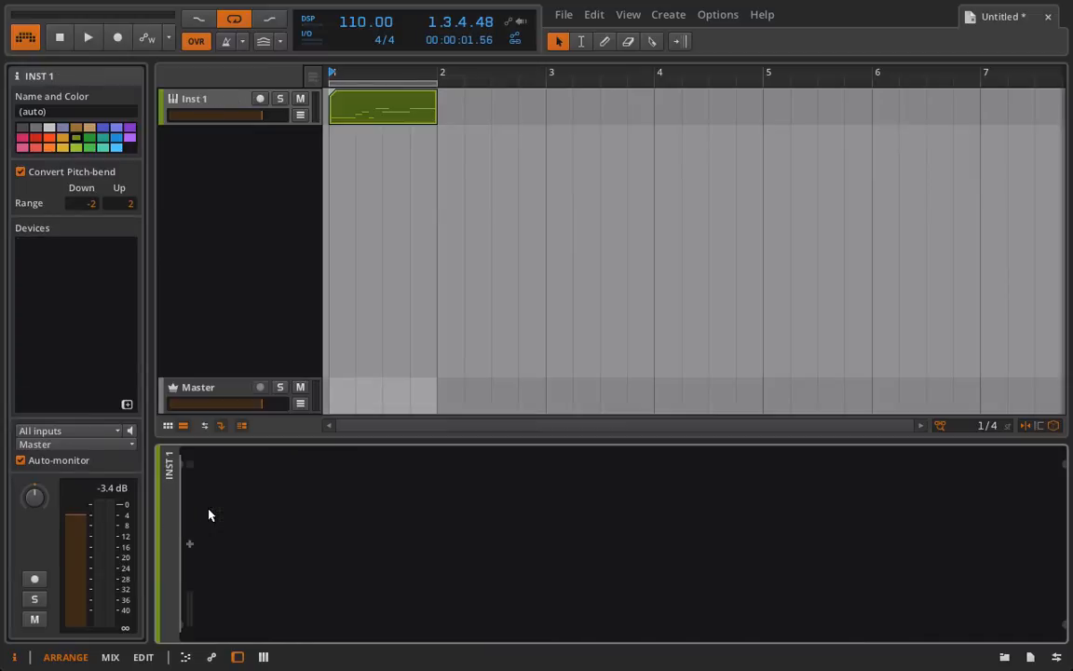
- Delete the existing instrument track together with its clip and add a new empty instrument track
left_click(202, 113)
key("Delete")
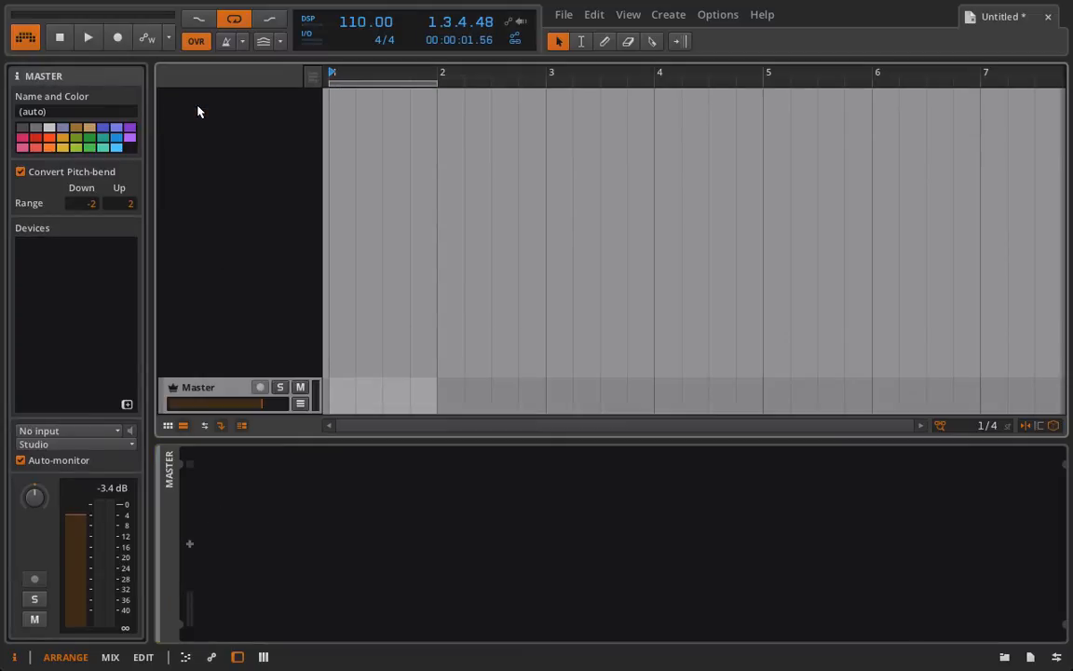
right_click(198, 110)
left_click(220, 119)
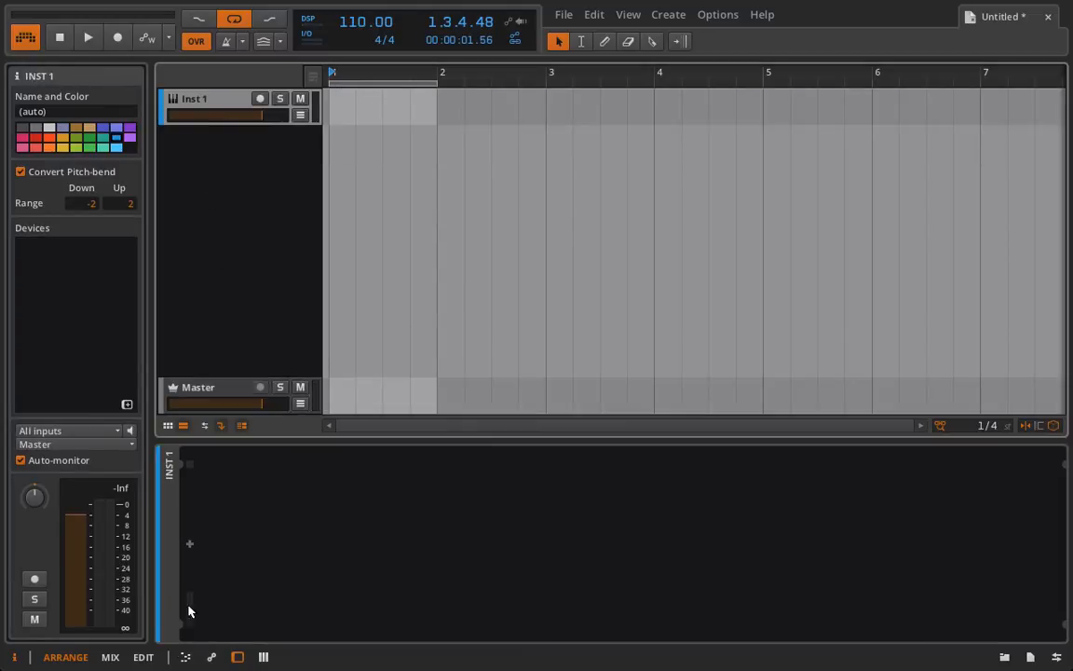
- Insert an XY Instrument on the new track and load a Drum Machine into each of its A and B slots
left_click(189, 544)
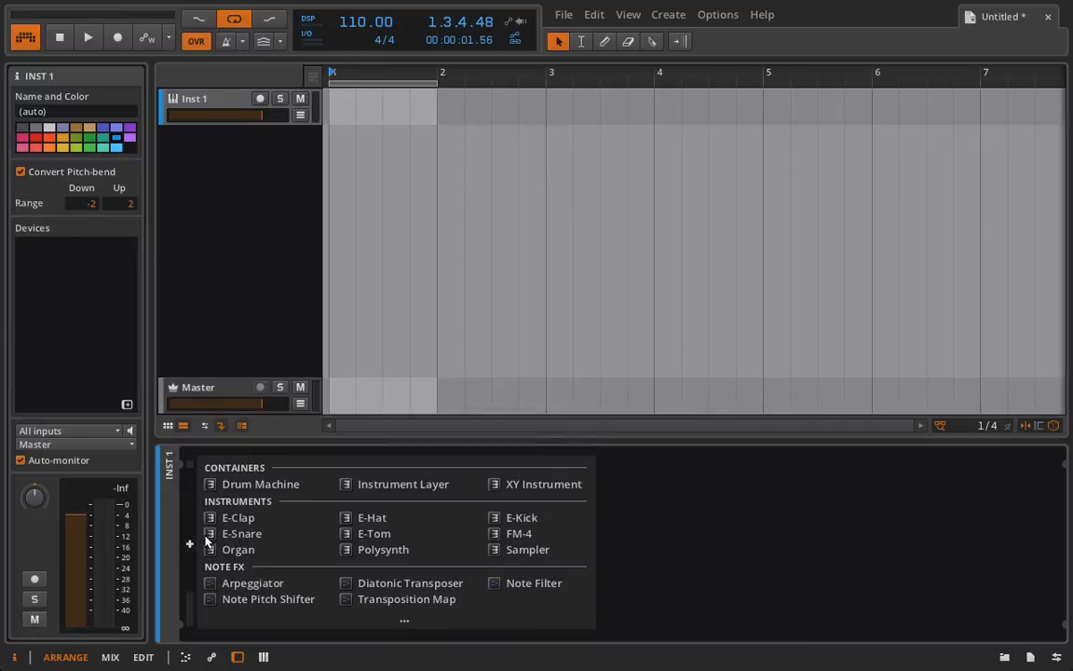
left_click(547, 485)
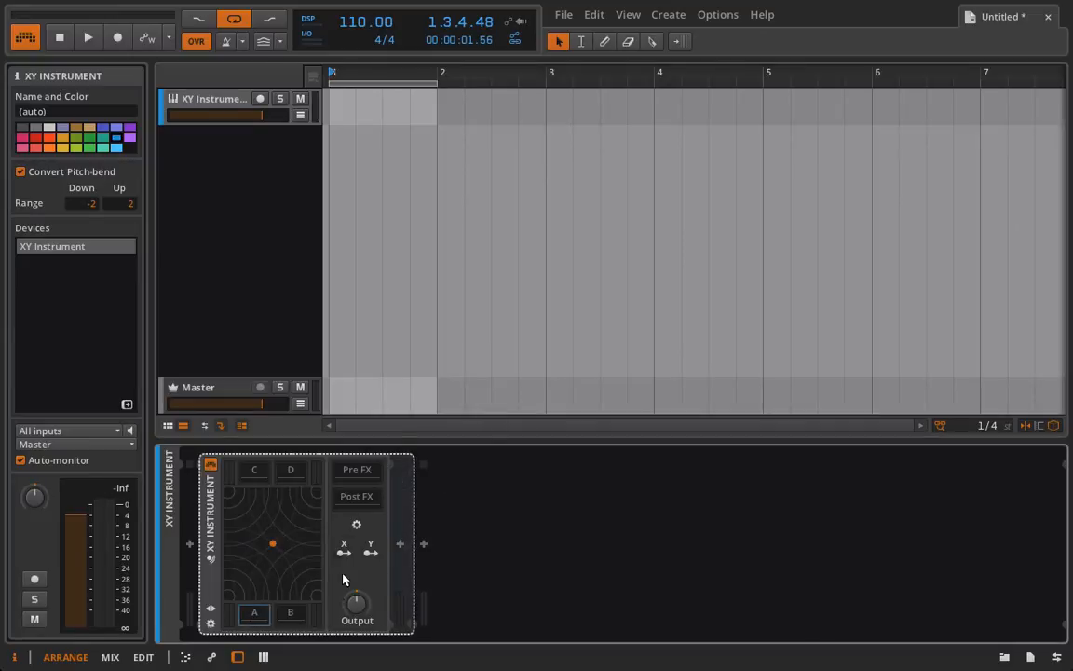
left_click(399, 543)
left_click(468, 487)
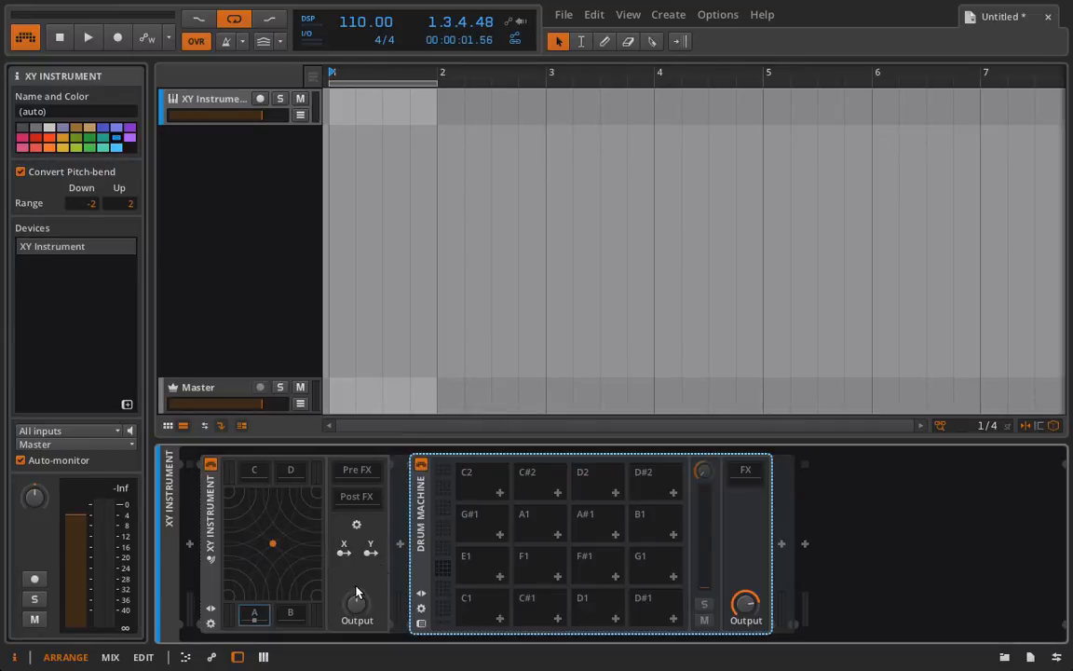
left_click(290, 612)
left_click(399, 543)
left_click(470, 484)
- Switch to the Mix view and delete the XY Instrument device from the track
key("alt+2")
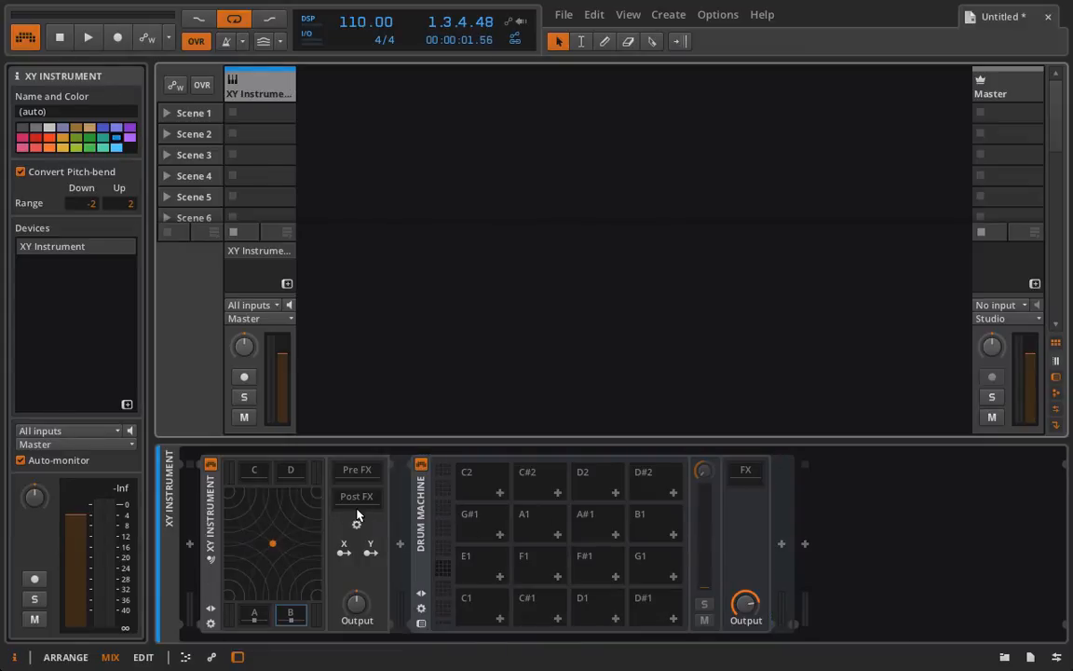
left_click(214, 520)
key("Delete")
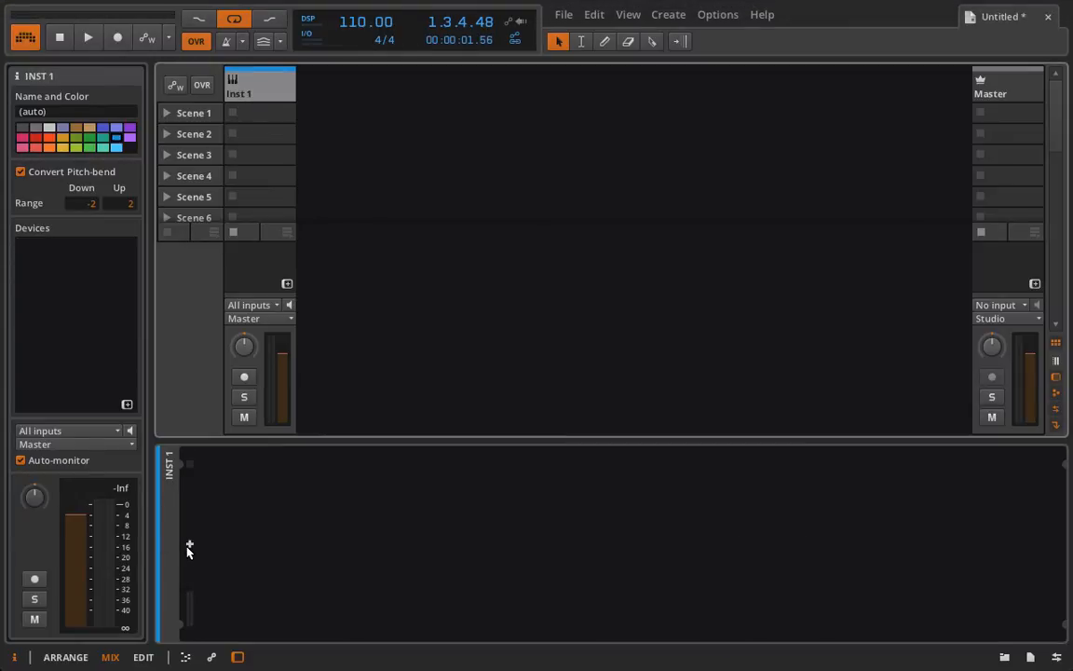
- Insert an Instrument Layer containing two Drum Machines, unfold its layers in the mixer and show the first layer's device
left_click(190, 545)
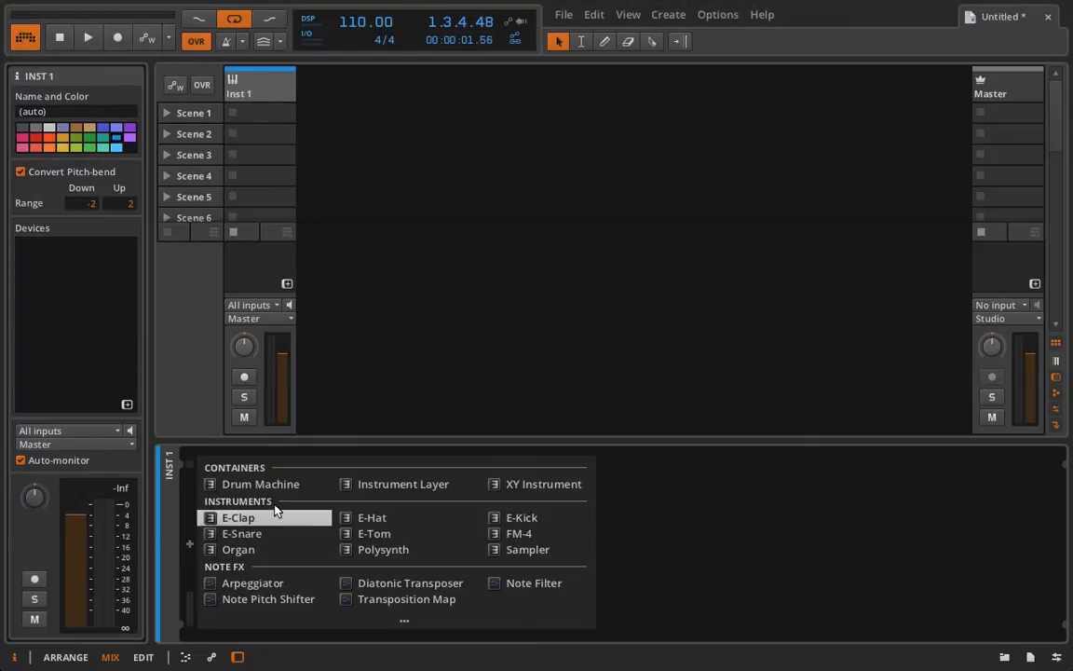
left_click(372, 483)
left_click(351, 466)
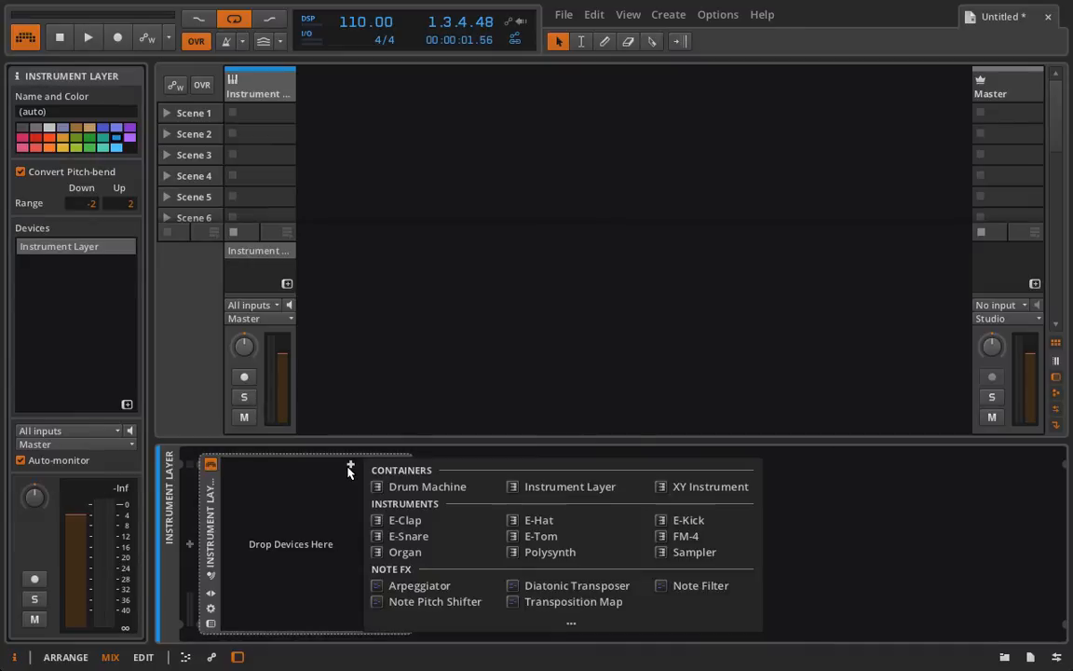
left_click(468, 490)
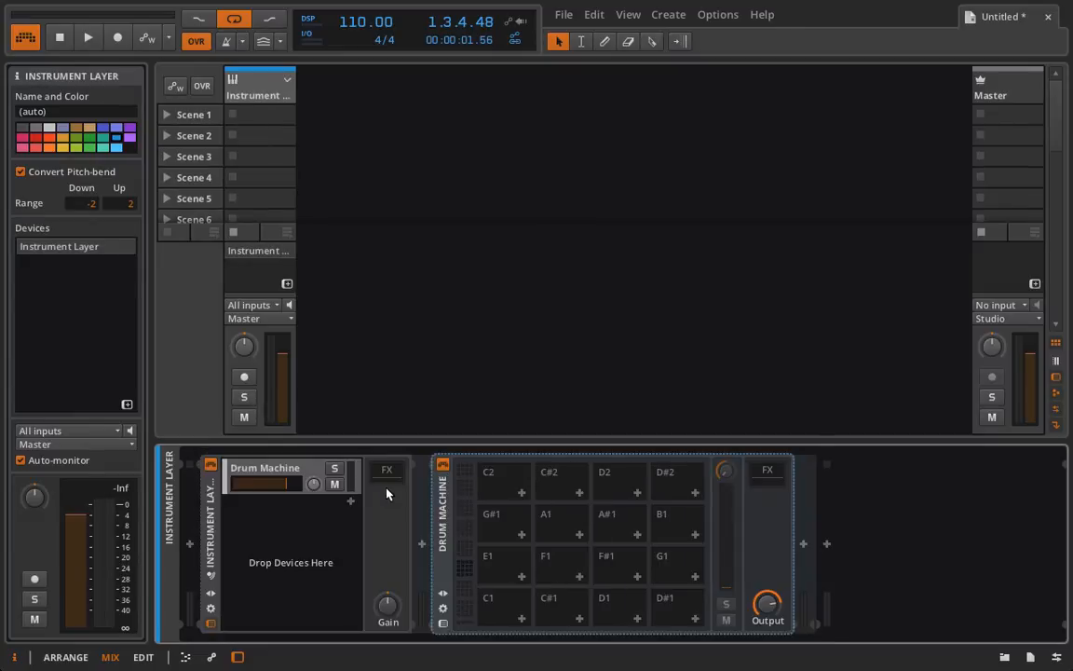
left_click(350, 503)
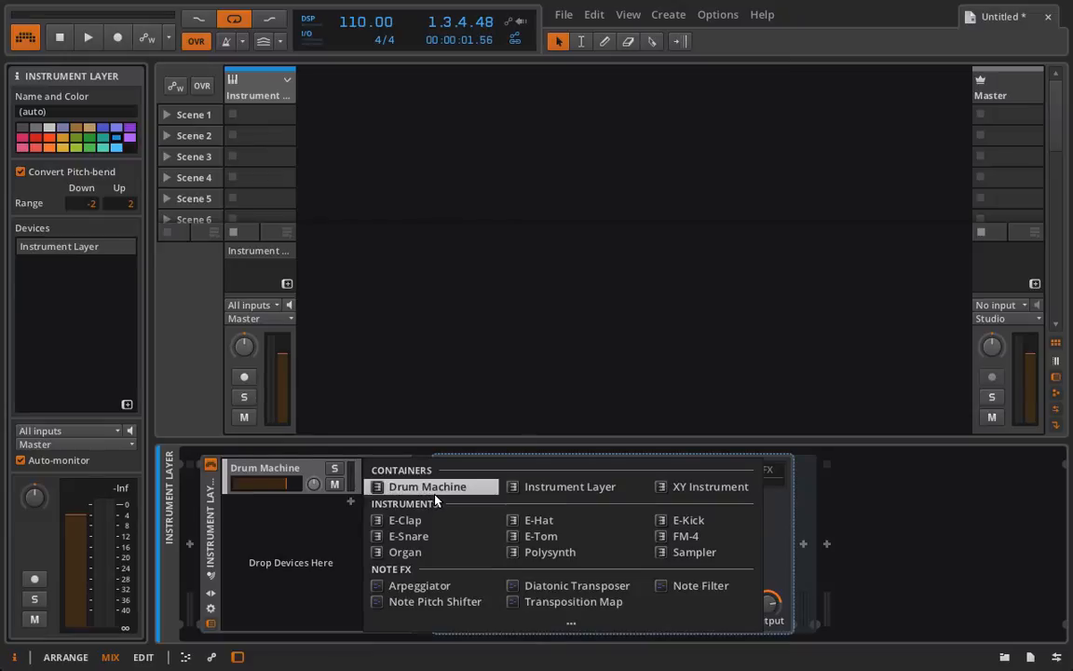
left_click(424, 487)
left_click(257, 72)
left_click(340, 97)
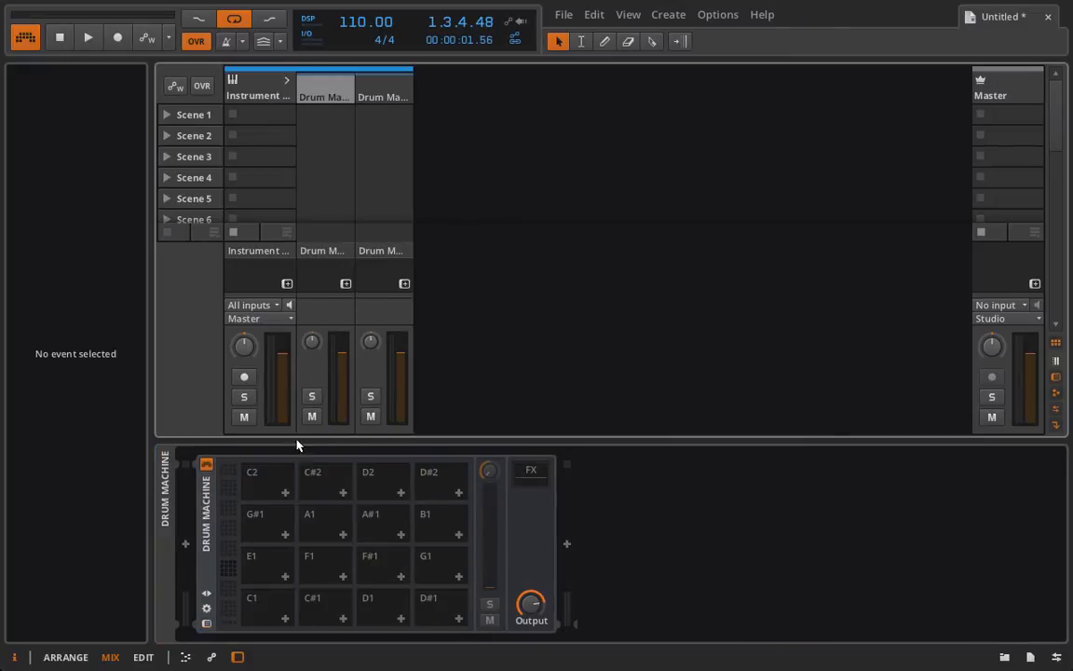
- Add a Polysynth to the C1 pad of the first Drum Machine and remove it again
left_click(284, 618)
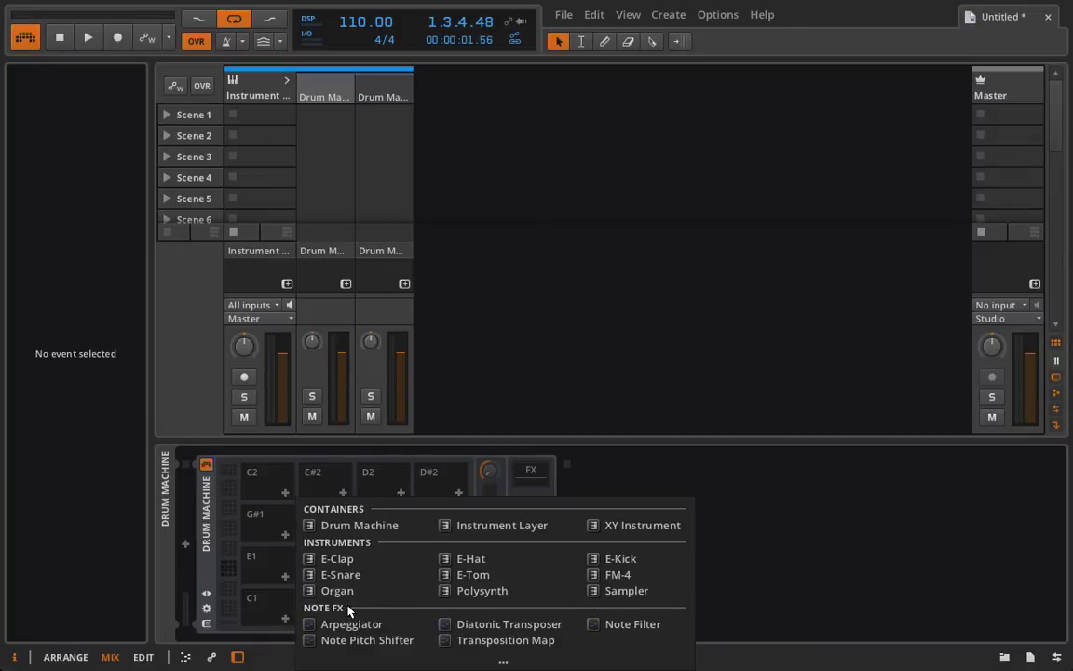
left_click(466, 596)
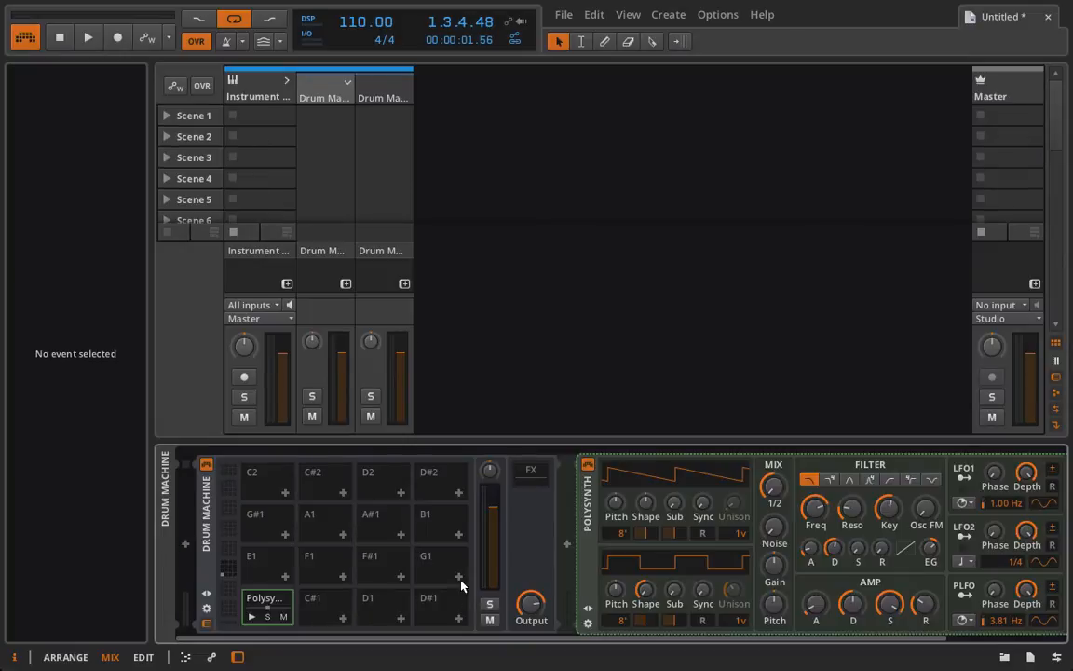
left_click(346, 86)
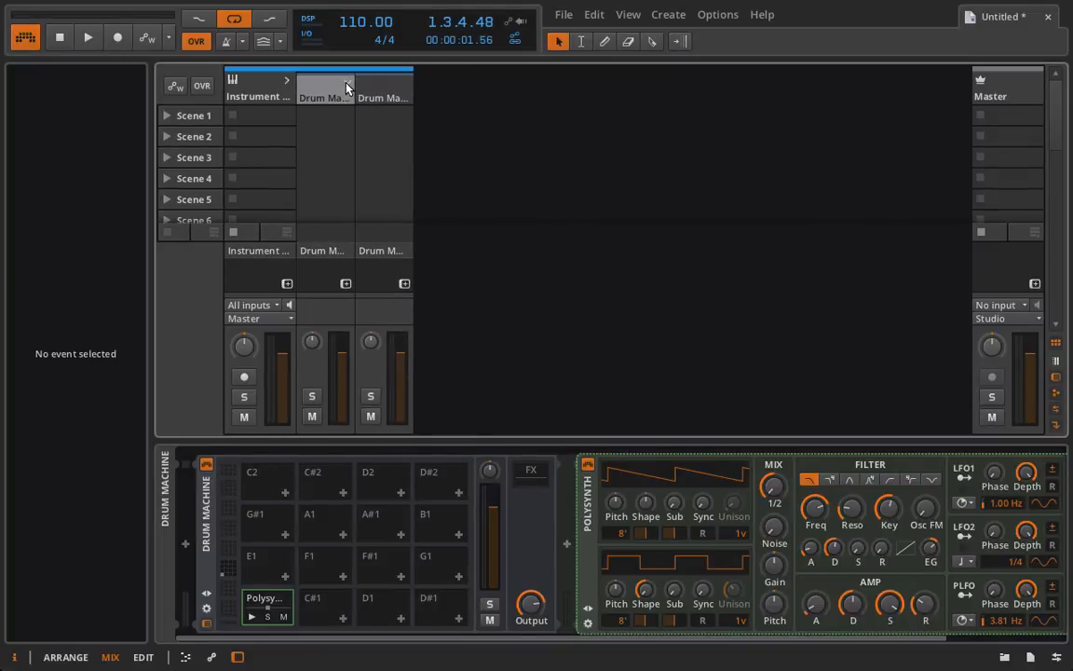
left_click(256, 605)
key("Delete")
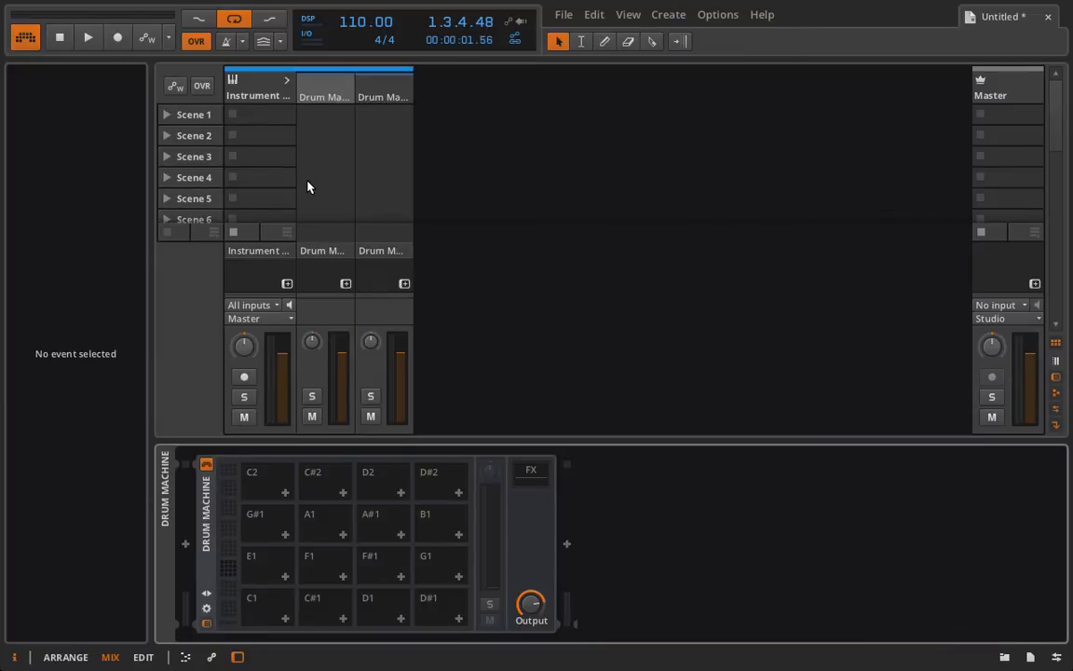
- Load the House Kit 1 preset into the first layer's Drum Machine and arm the Instrument Layer track for recording
left_click(313, 93)
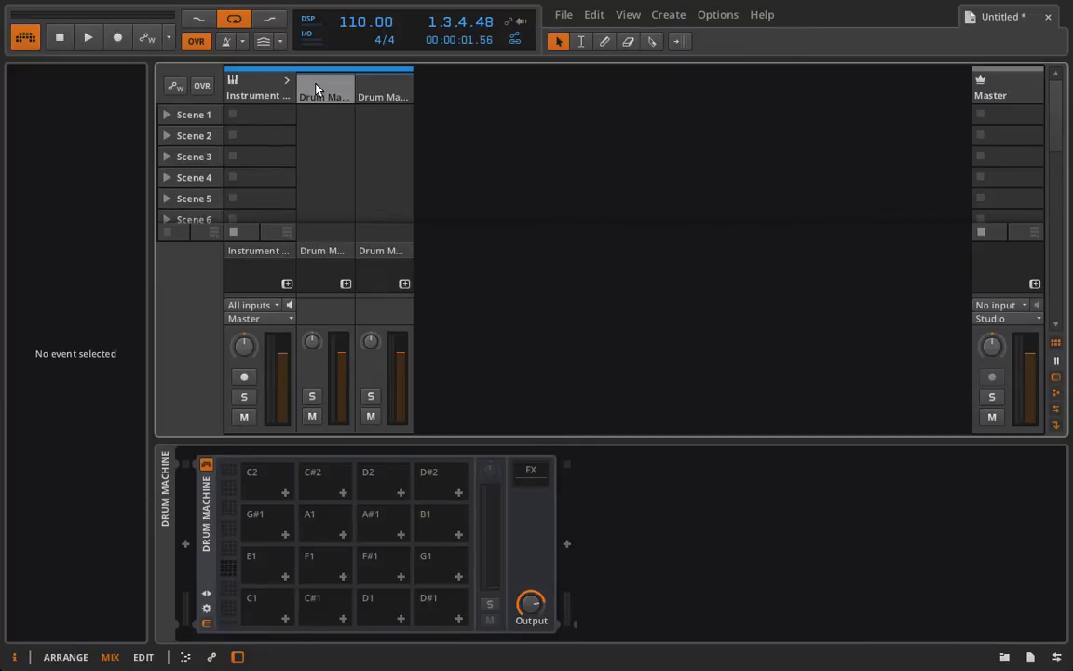
left_click(205, 592)
left_click(256, 469)
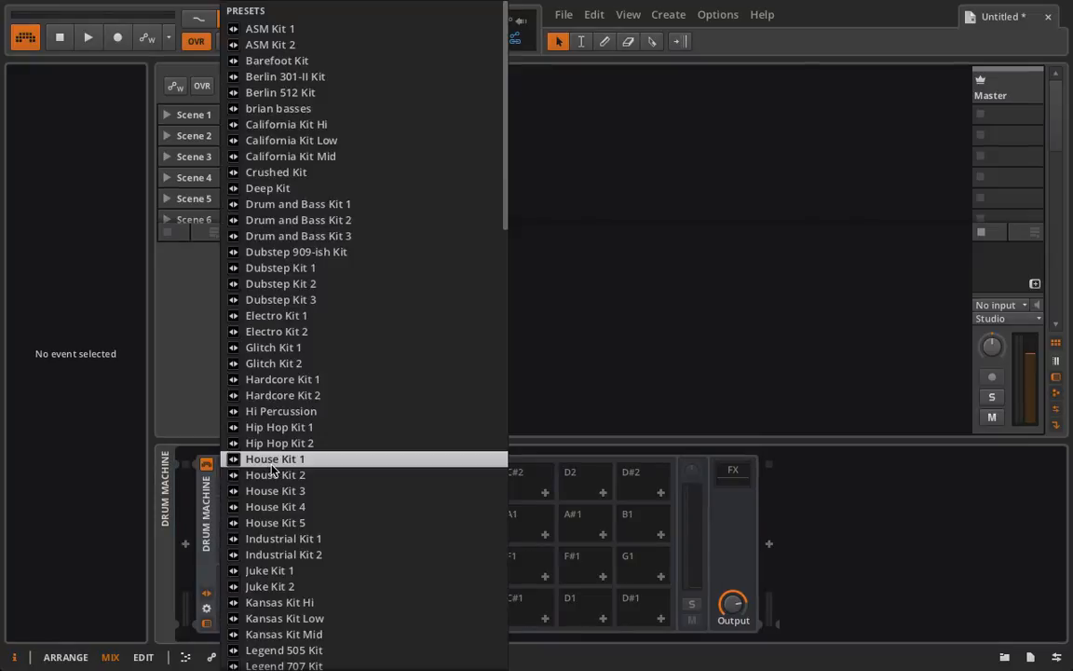
left_click(254, 458)
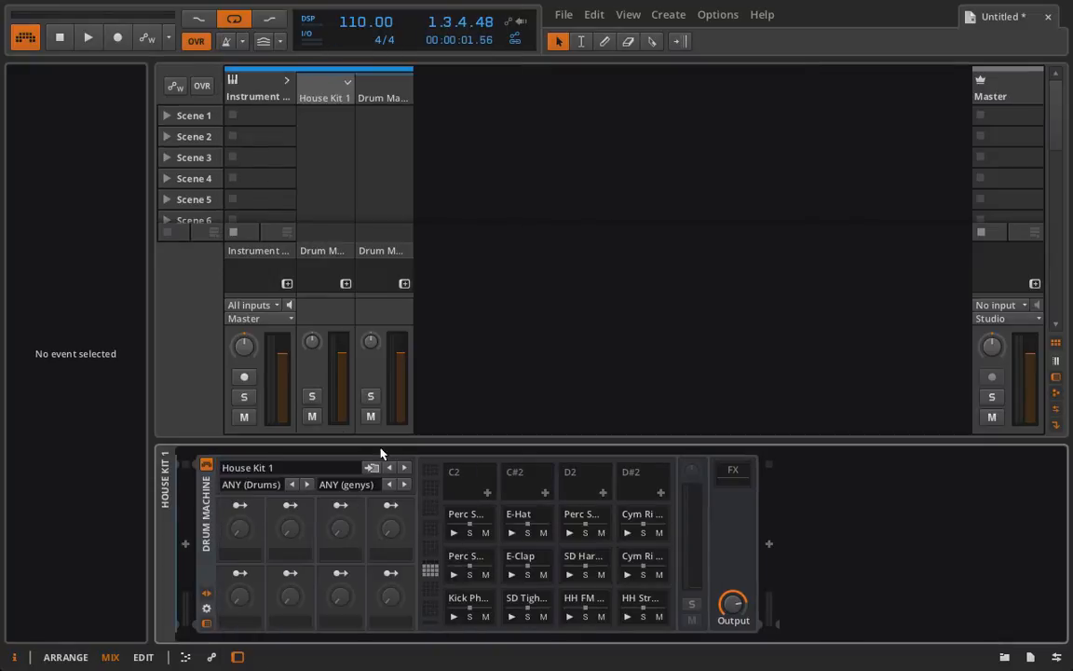
left_click(252, 378)
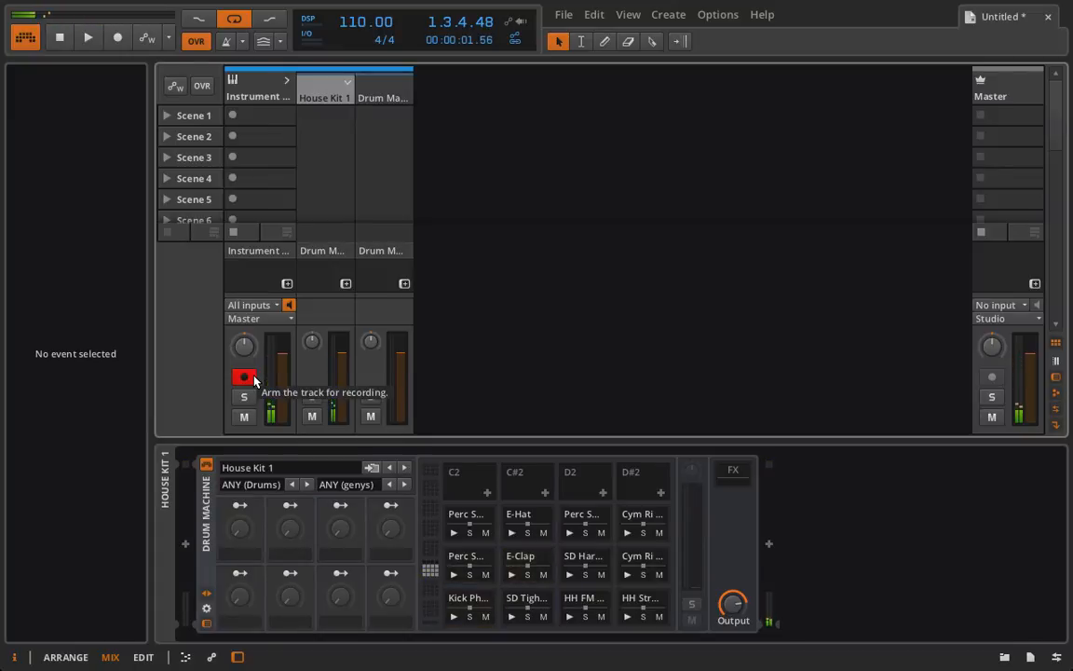
- Delete the sounds on House Kit 1's E1, C#1, D1 and D#1 pads
left_click(469, 566)
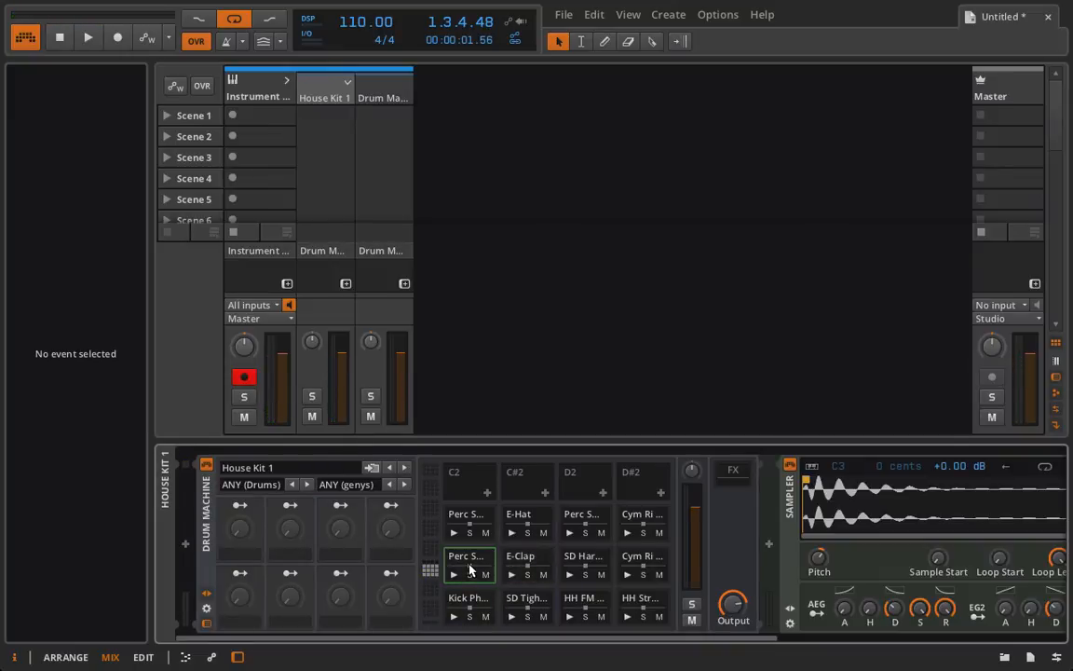
key("Delete")
left_click(513, 604)
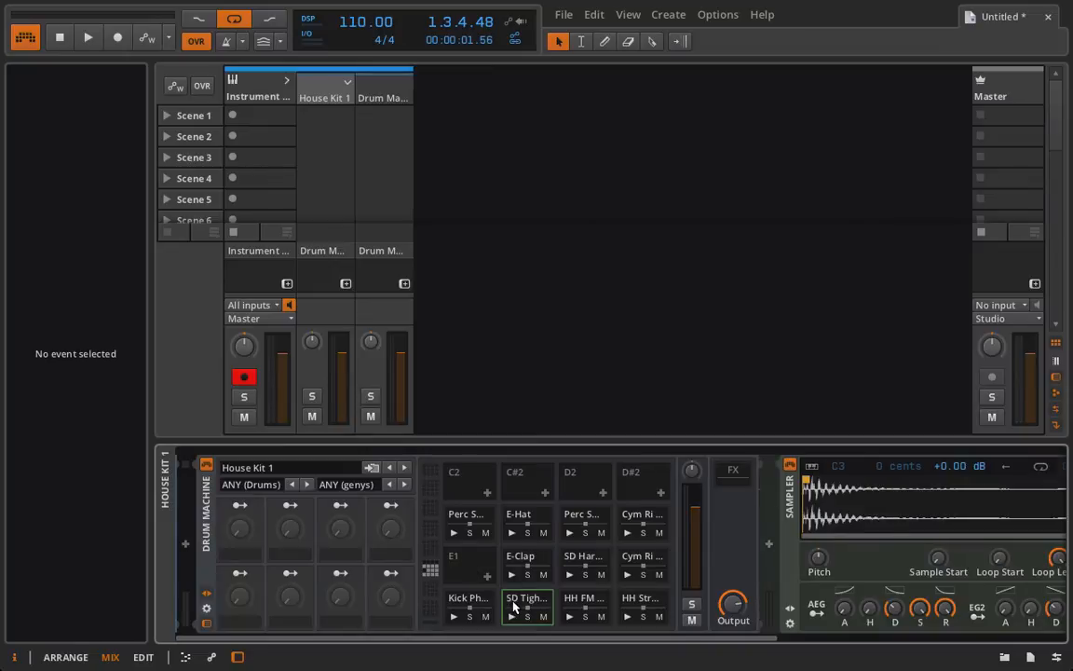
left_click(572, 606, "shift")
left_click(660, 602, "shift")
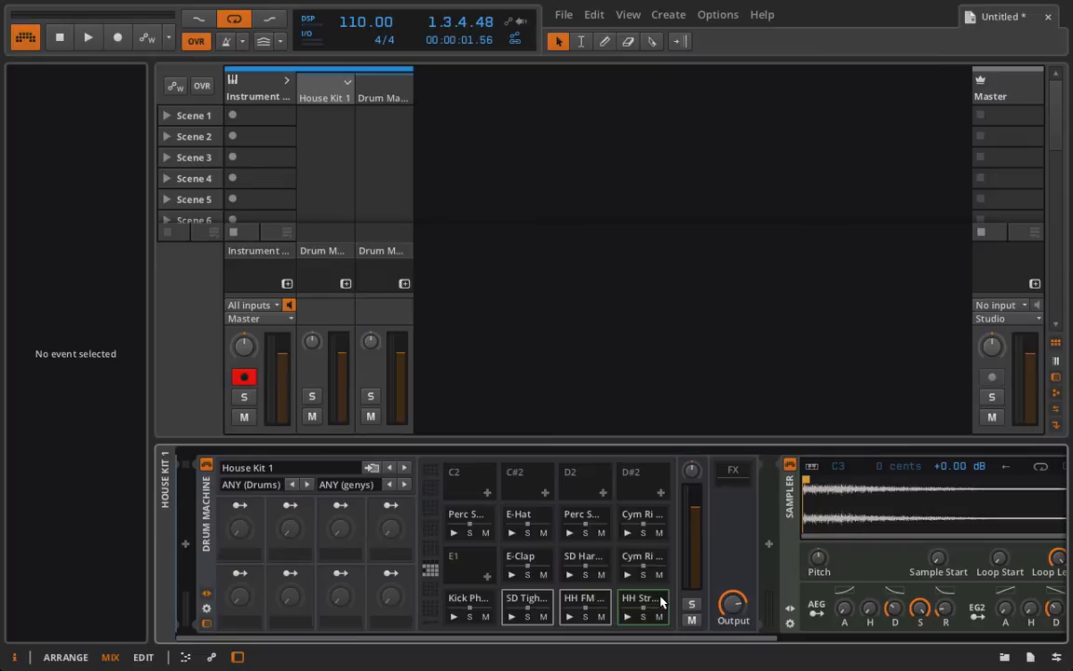
key("Delete")
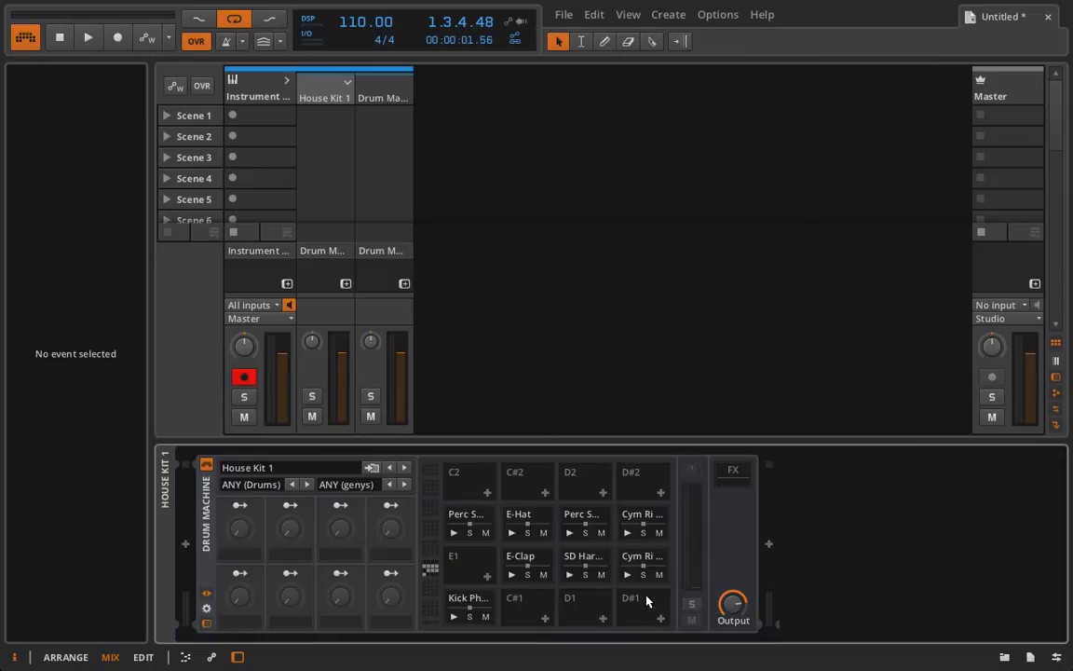
- Delete the remaining House Kit 1 sounds except the C1 kick and E-Clap, and move E-Clap to the D1 pad
left_click(641, 561)
left_click(637, 515, "shift")
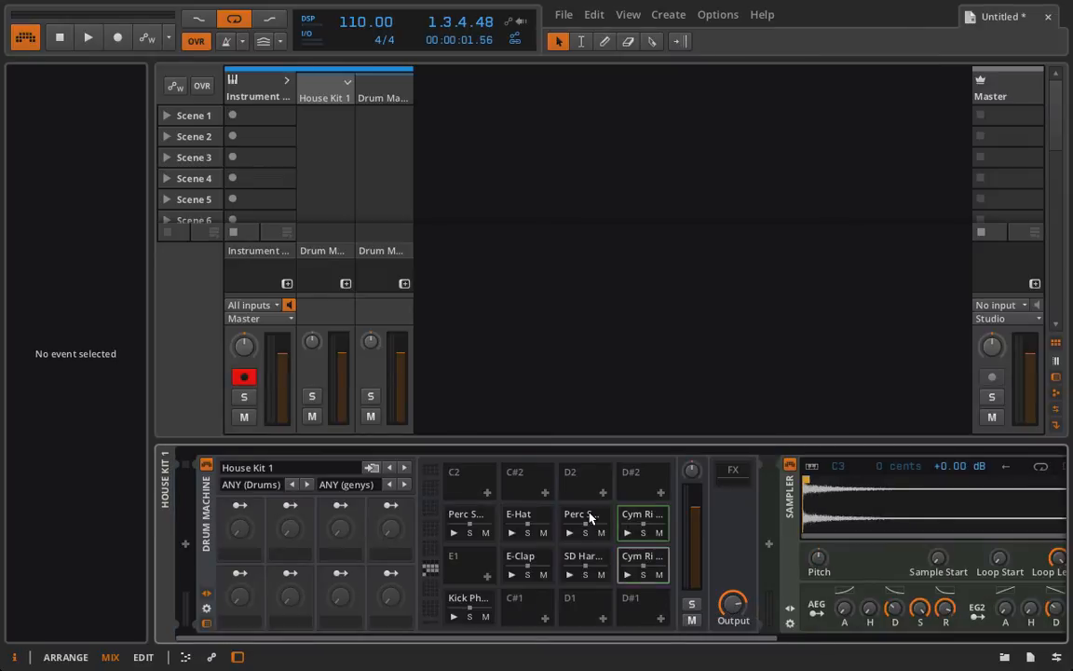
left_click(590, 518, "shift")
left_click(522, 516, "shift")
left_click(457, 516, "shift")
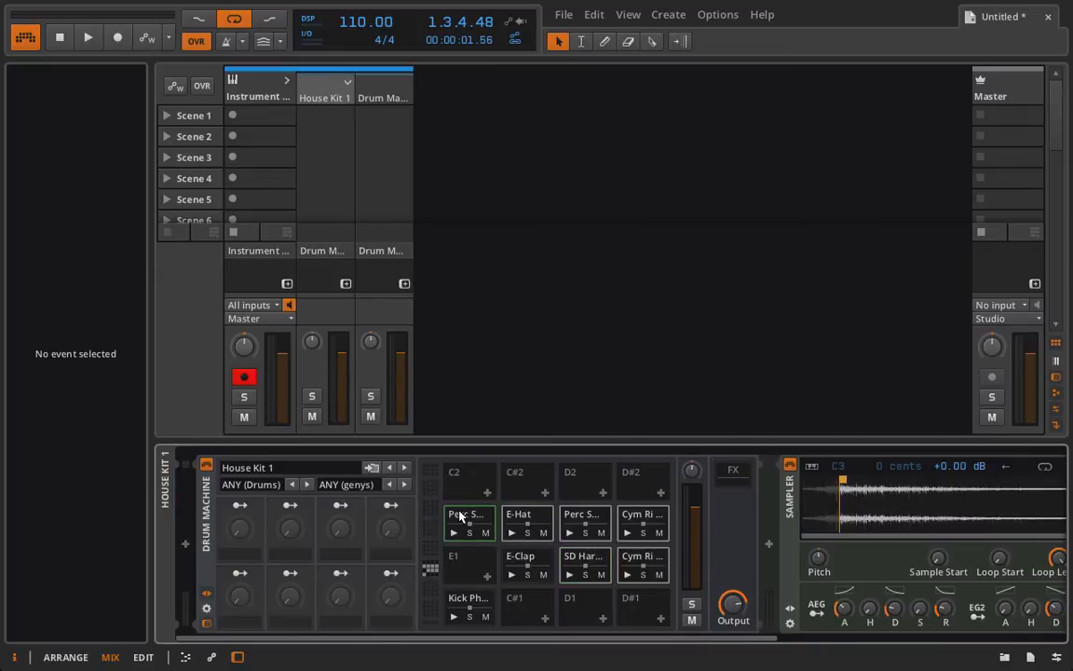
key("Delete")
left_click_drag(511, 571, 565, 618)
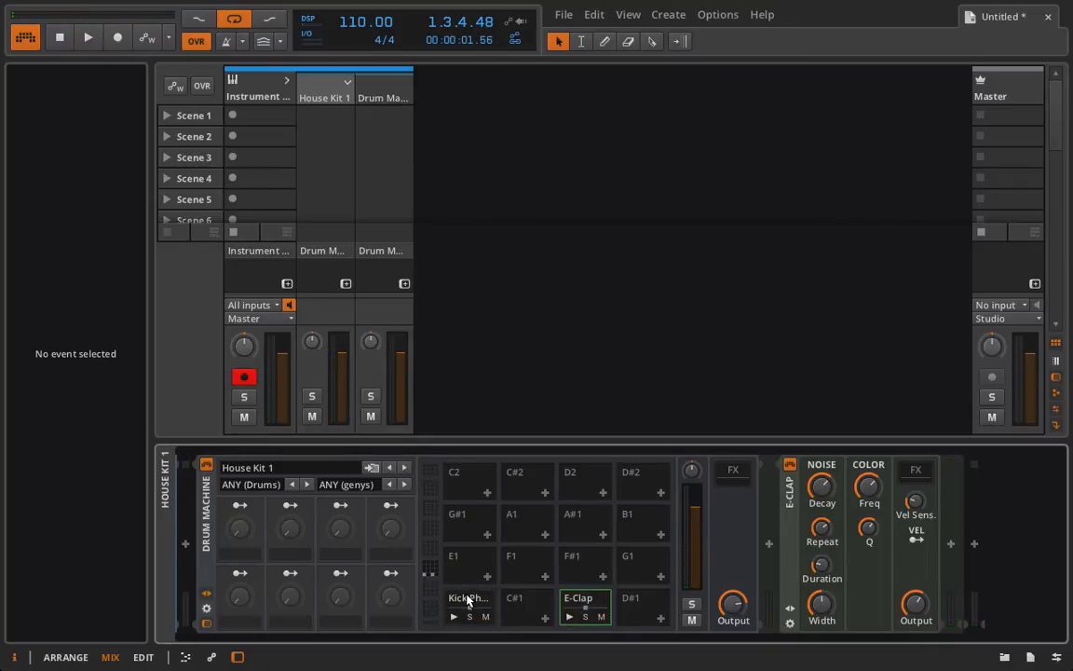
- Add a Reverb to the FX chain of the House Kit 1 Drum Machine
left_click(732, 479)
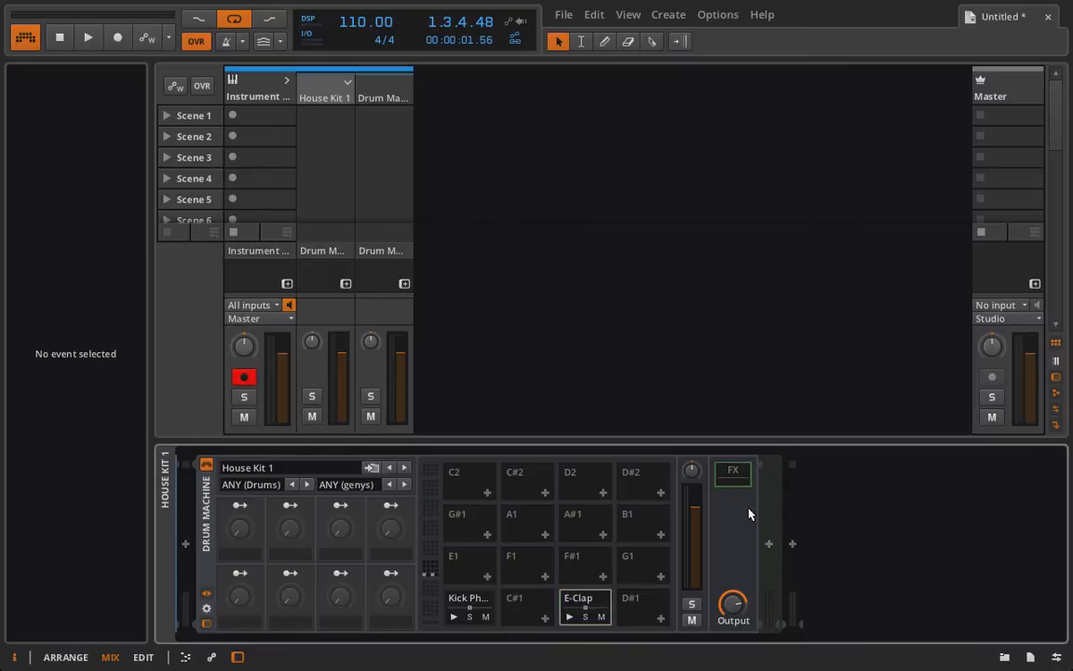
left_click(769, 545)
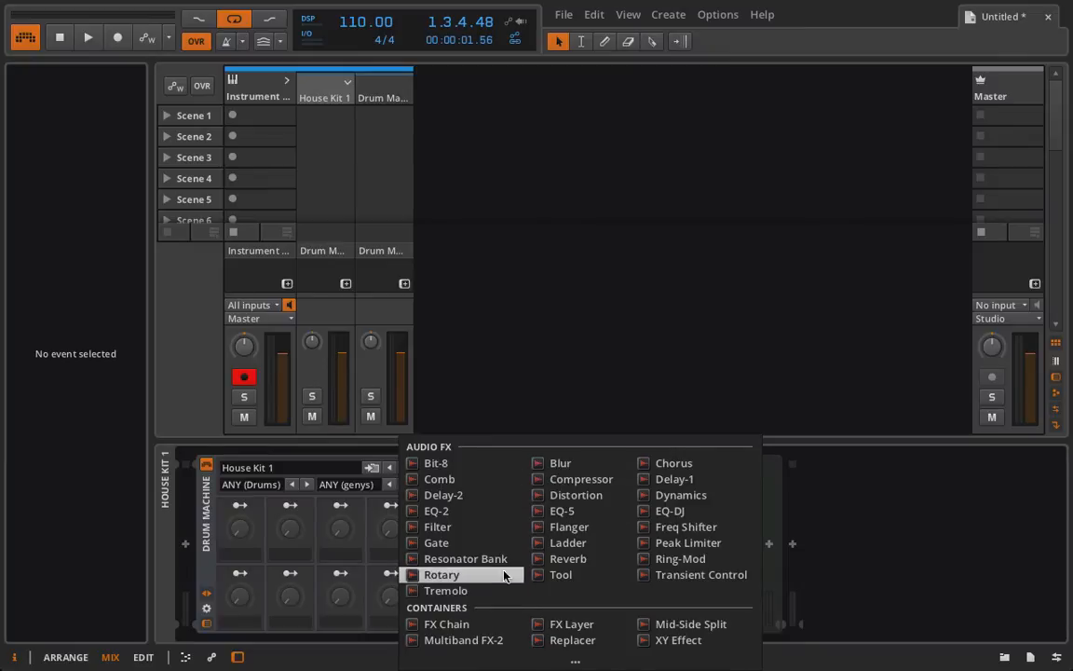
left_click(586, 561)
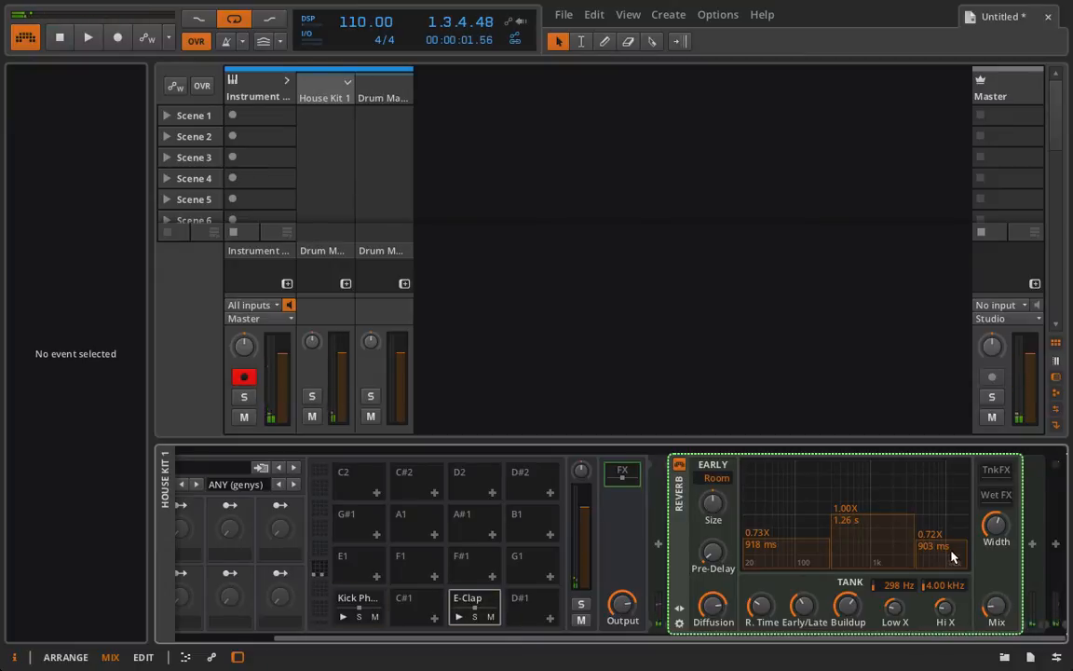
- Set the Reverb's high-band decay to 1.42X, Hi X to 5.99 kHz and low-band decay to 0.70X, and adjust the low crossover upward
left_click_drag(939, 536, 941, 499)
left_click_drag(941, 449, 927, 417)
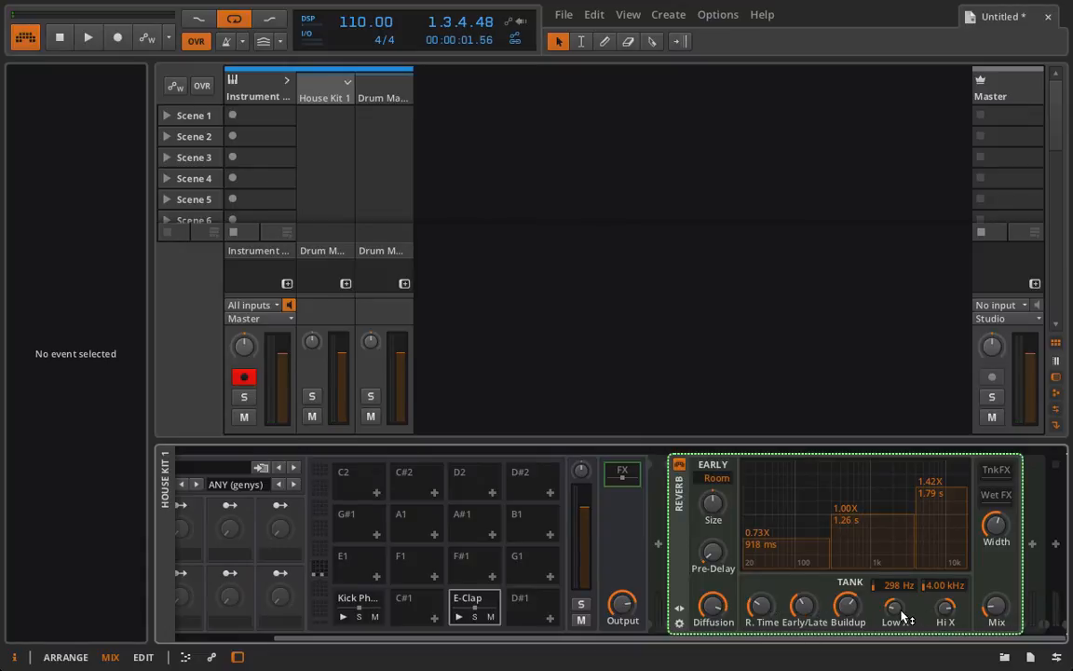
left_click_drag(898, 611, 935, 563)
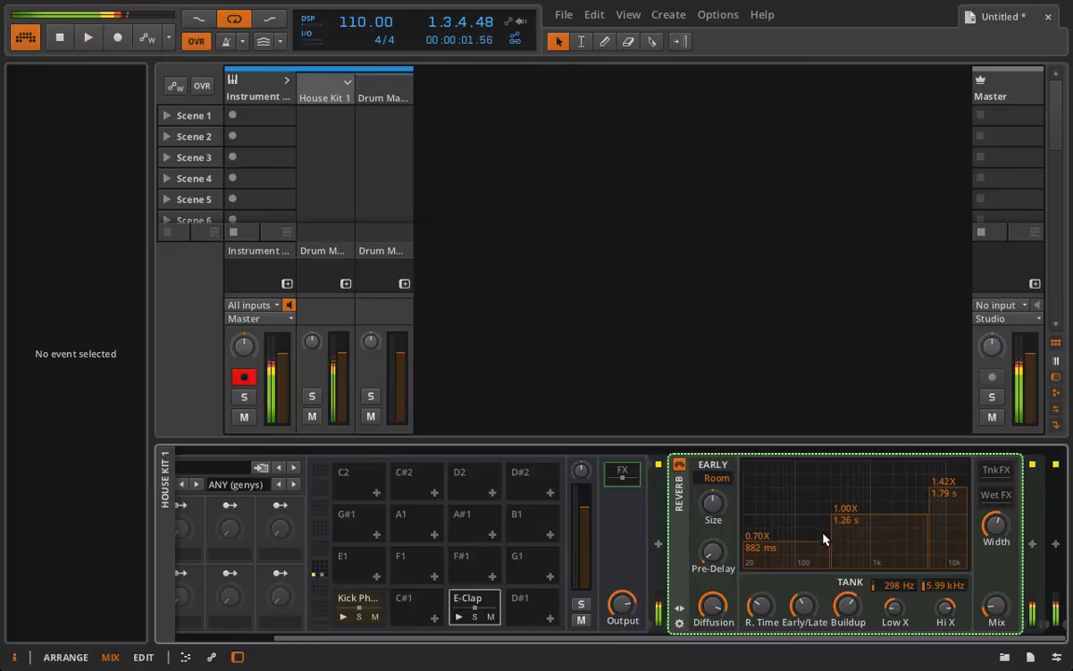
left_click_drag(831, 532, 851, 532)
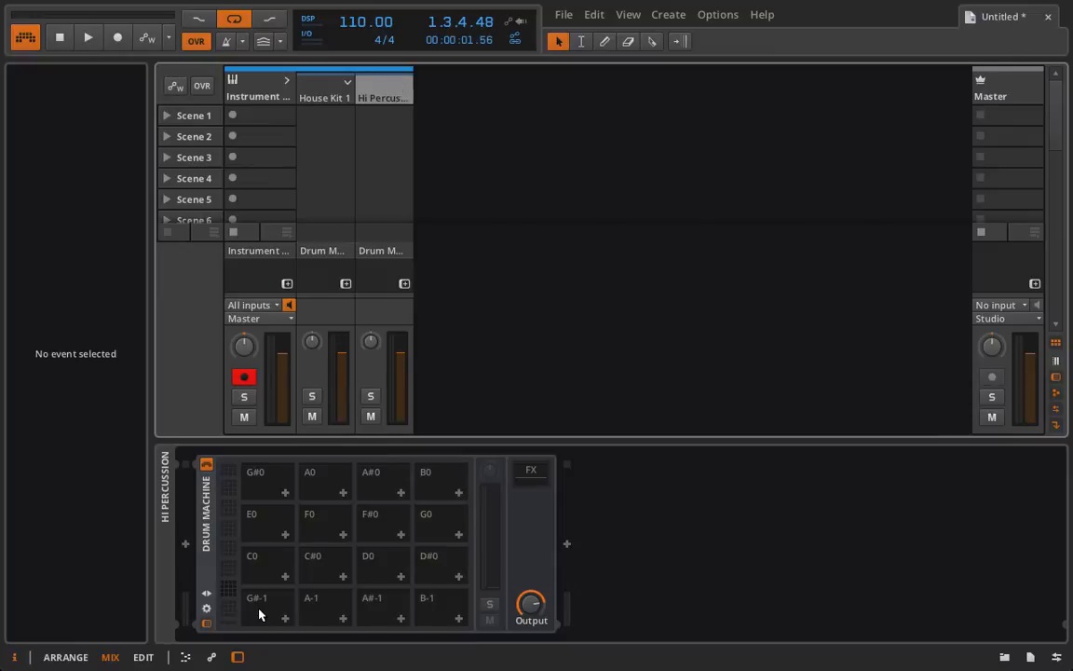
- Load the Hi Percussion preset into the Drum Machine on the second Instrument Layer chain
left_click(206, 598)
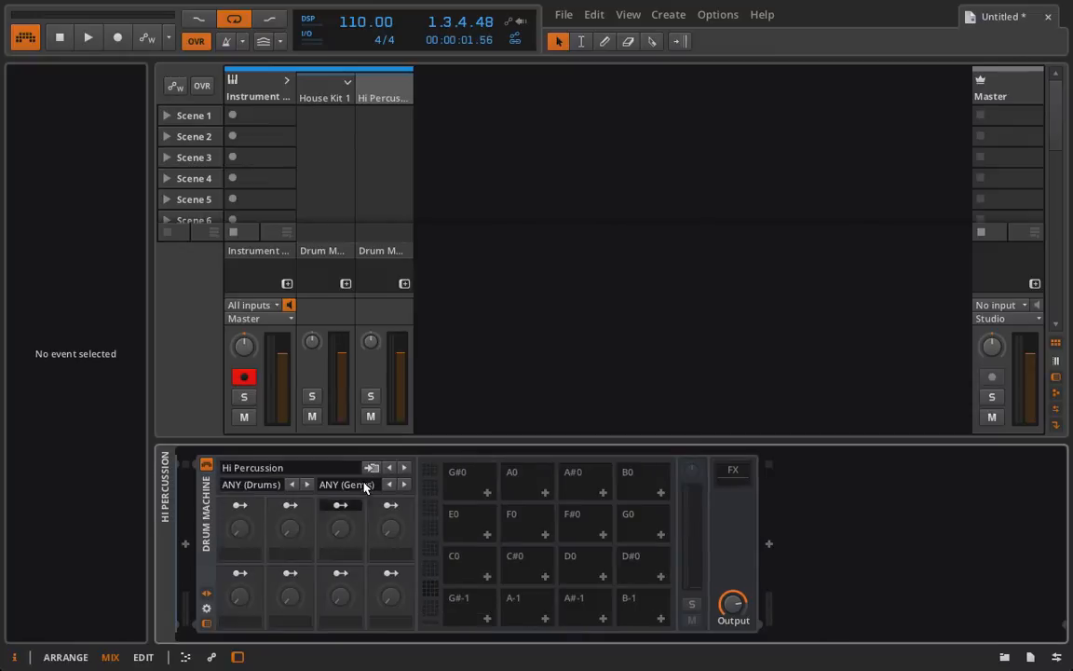
left_click(335, 466)
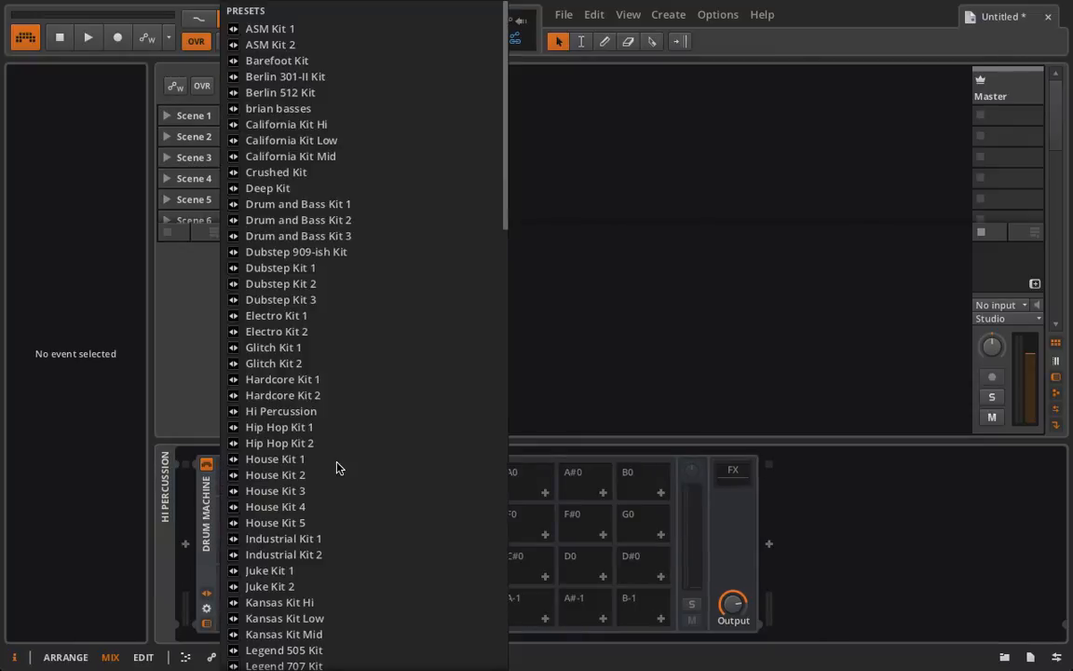
scroll(338, 467, "down", 2)
scroll(338, 467, "up", 2)
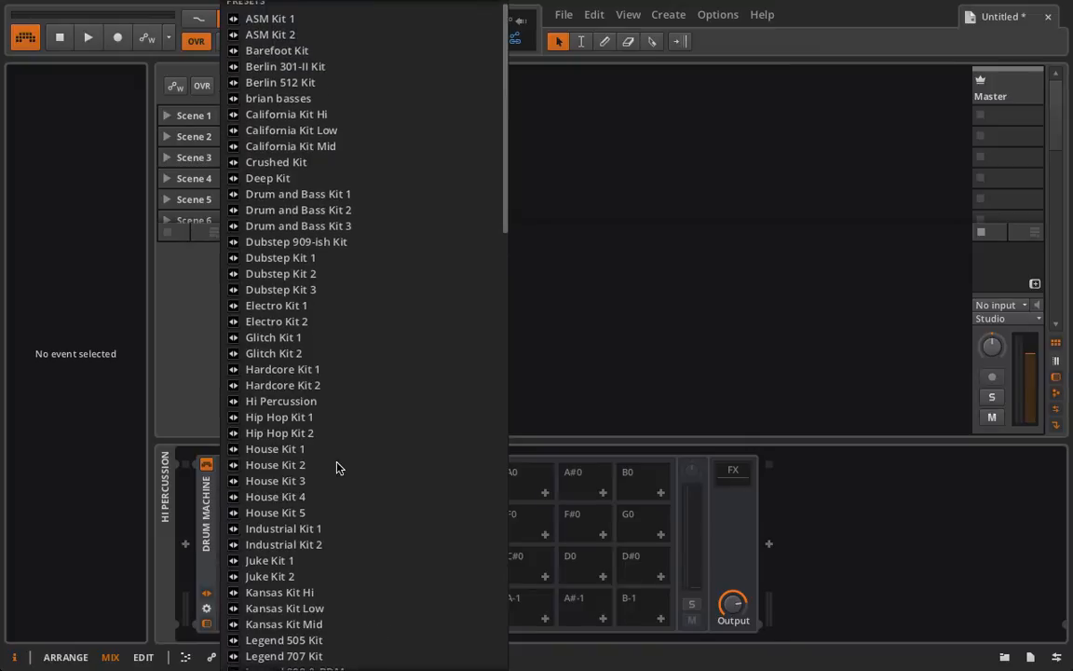
scroll(337, 468, "up", 1)
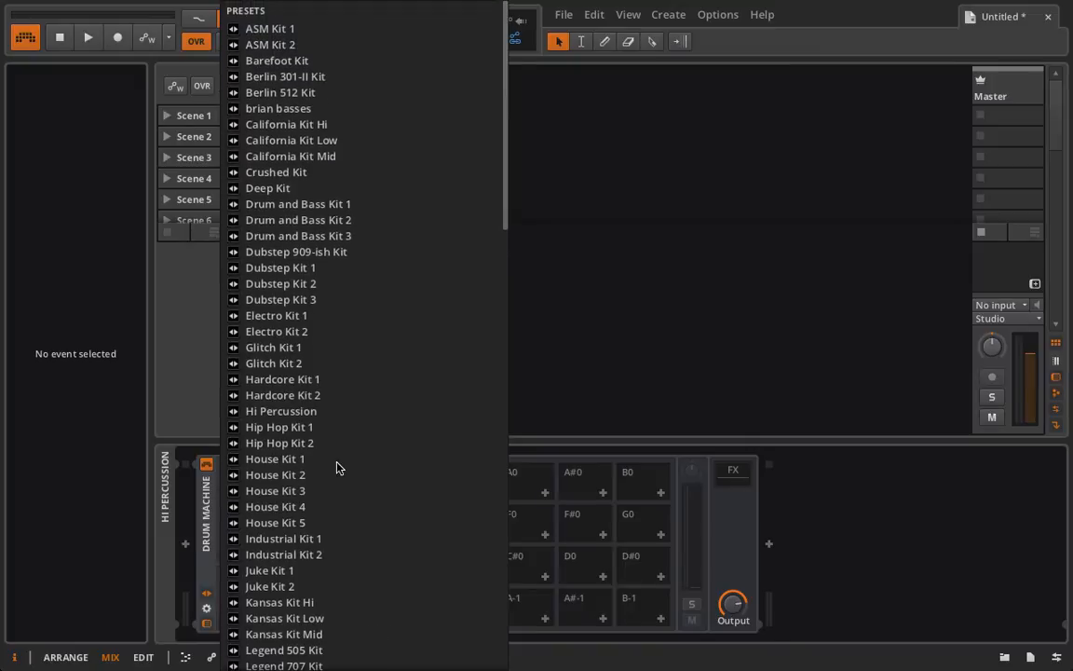
left_click(309, 419)
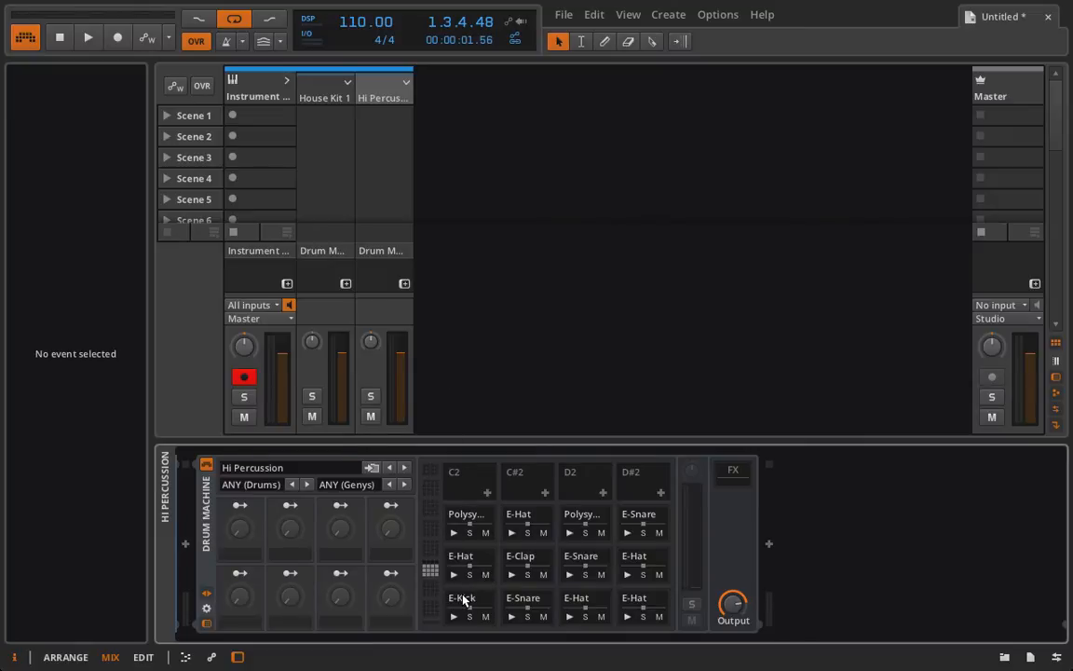
- Examine which note pads are occupied in the House Kit 1 Drum Machine
left_click(326, 102)
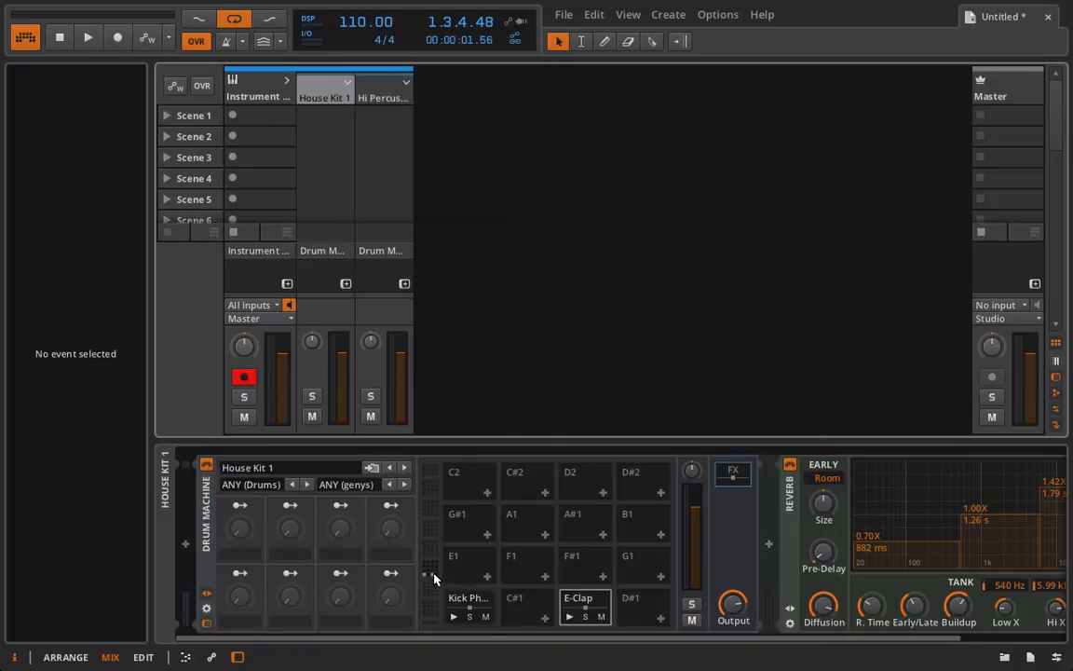
scroll(433, 578, "down", 2)
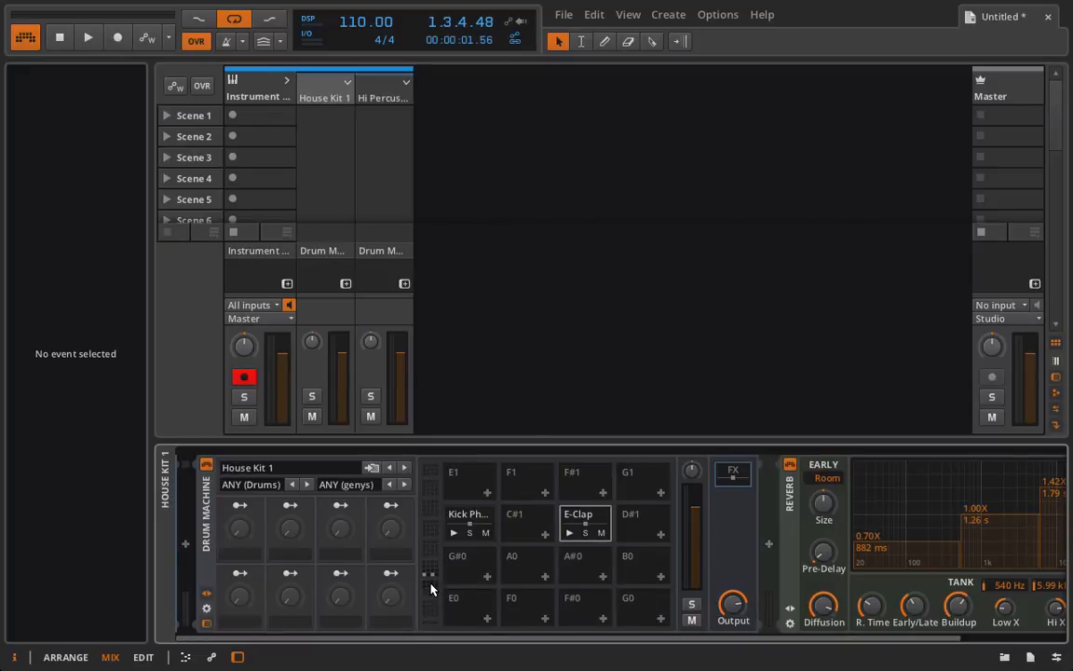
scroll(430, 581, "down", 1)
scroll(430, 581, "up", 2)
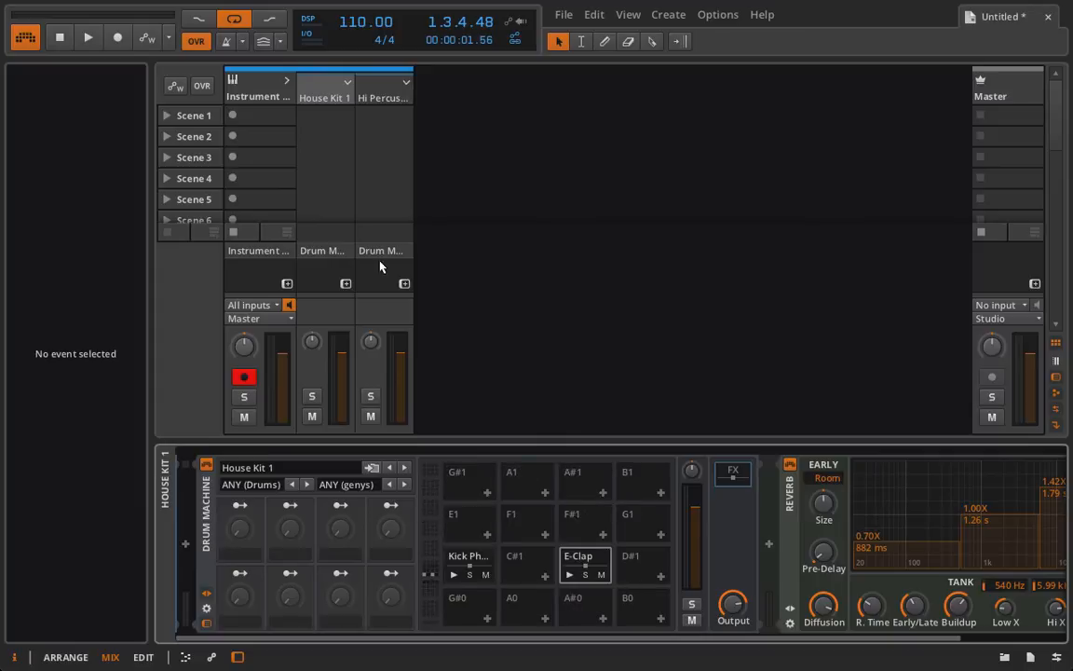
- Move all twelve Hi Percussion sounds up one pad row so the E-Kick sits on E1, and leave the chain unsoloed
left_click(383, 110)
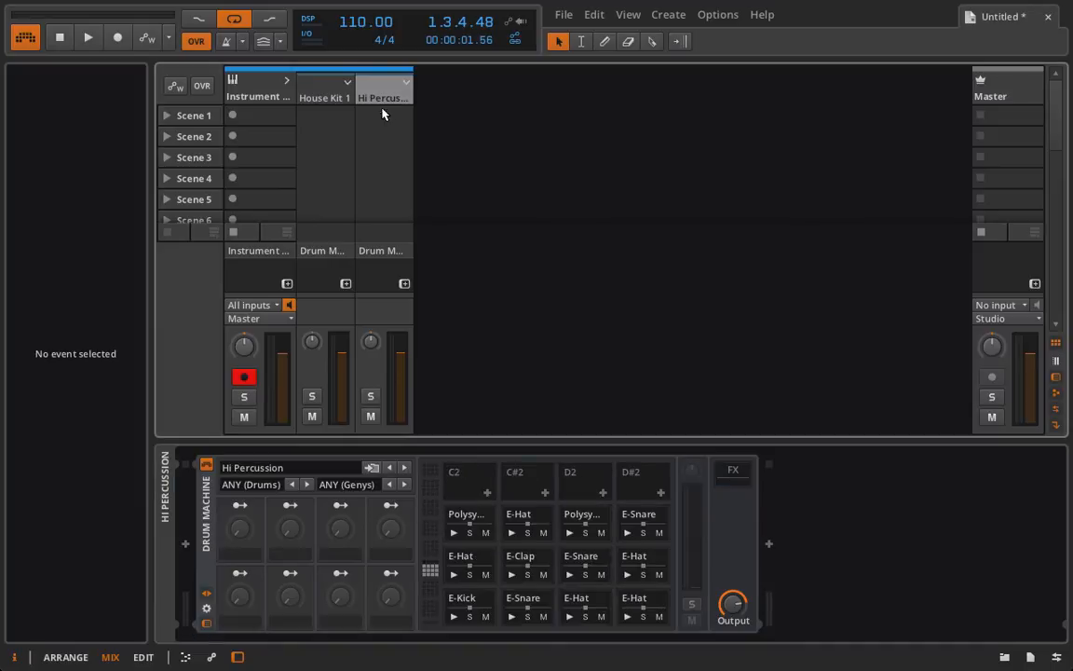
left_click(474, 599)
left_click(649, 605)
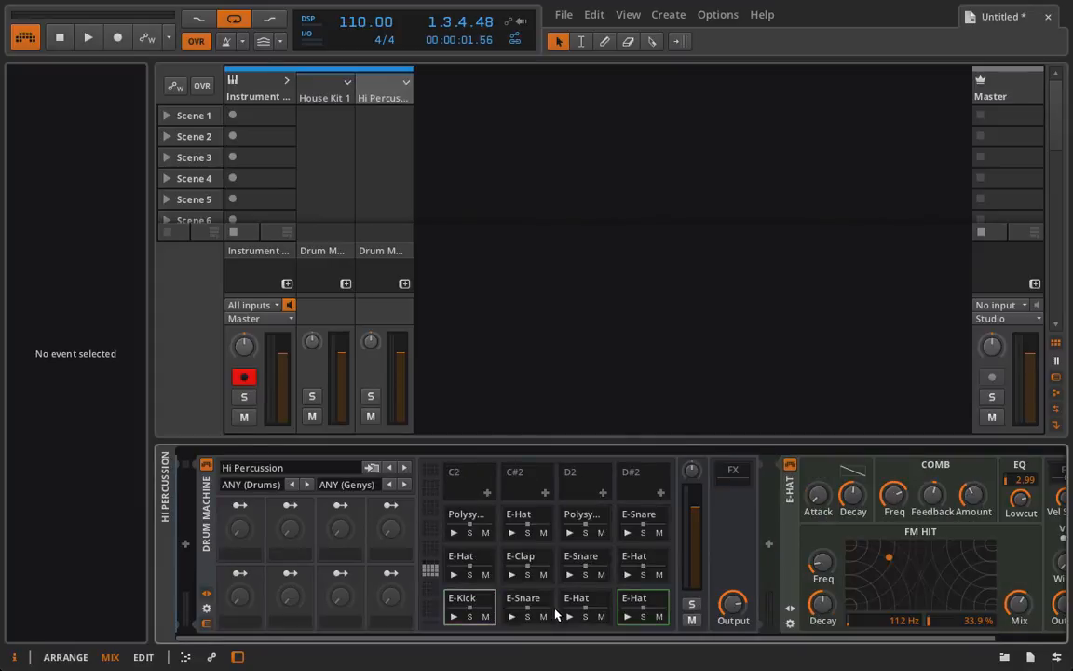
left_click(512, 607)
left_click(460, 560)
left_click(517, 559)
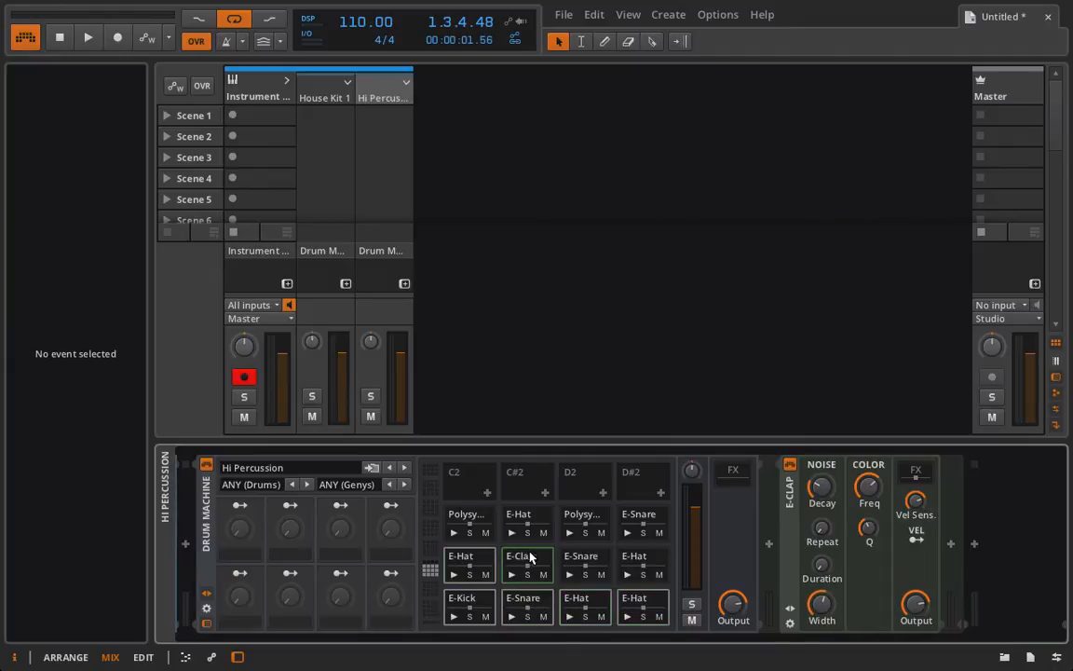
left_click(579, 559)
left_click(631, 559)
left_click(628, 528)
left_click(596, 517)
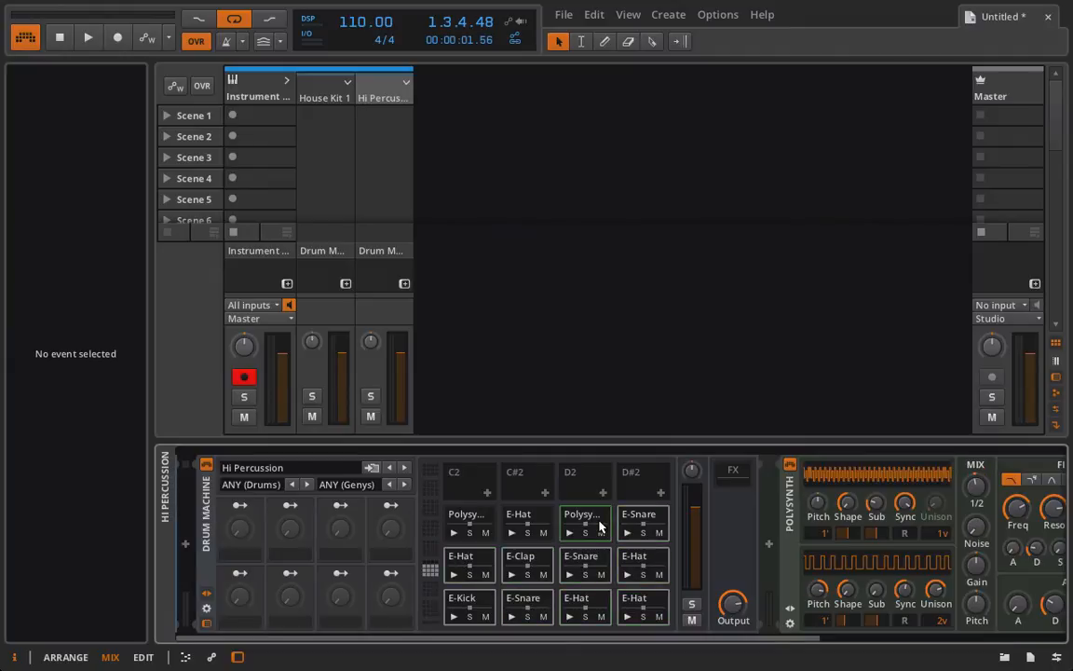
left_click(522, 514)
left_click(472, 539)
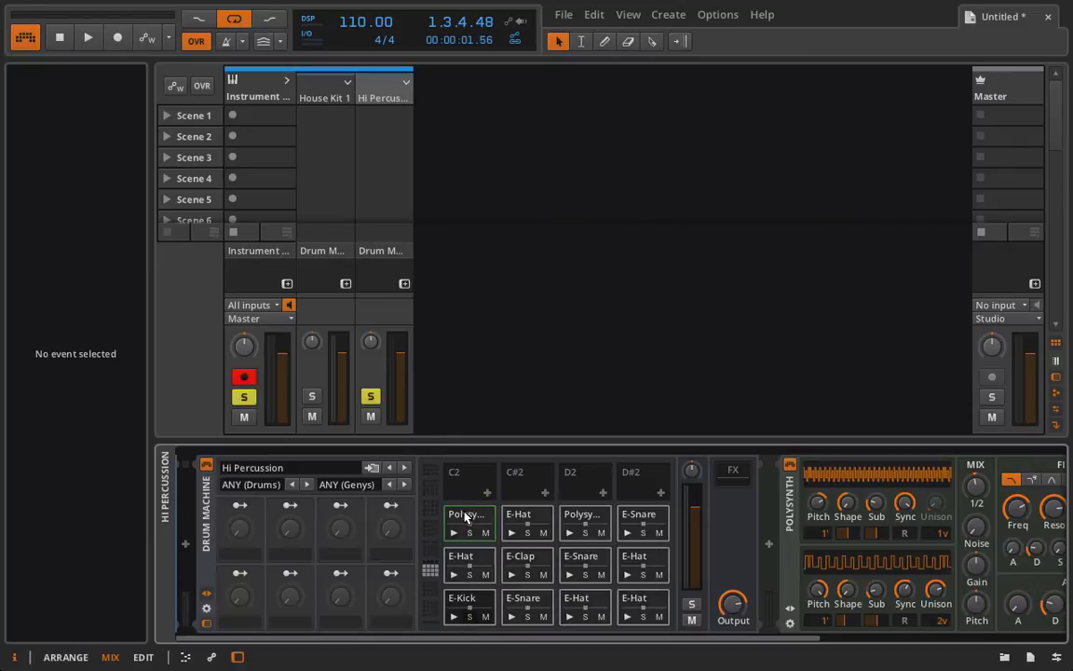
left_click_drag(465, 518, 465, 494)
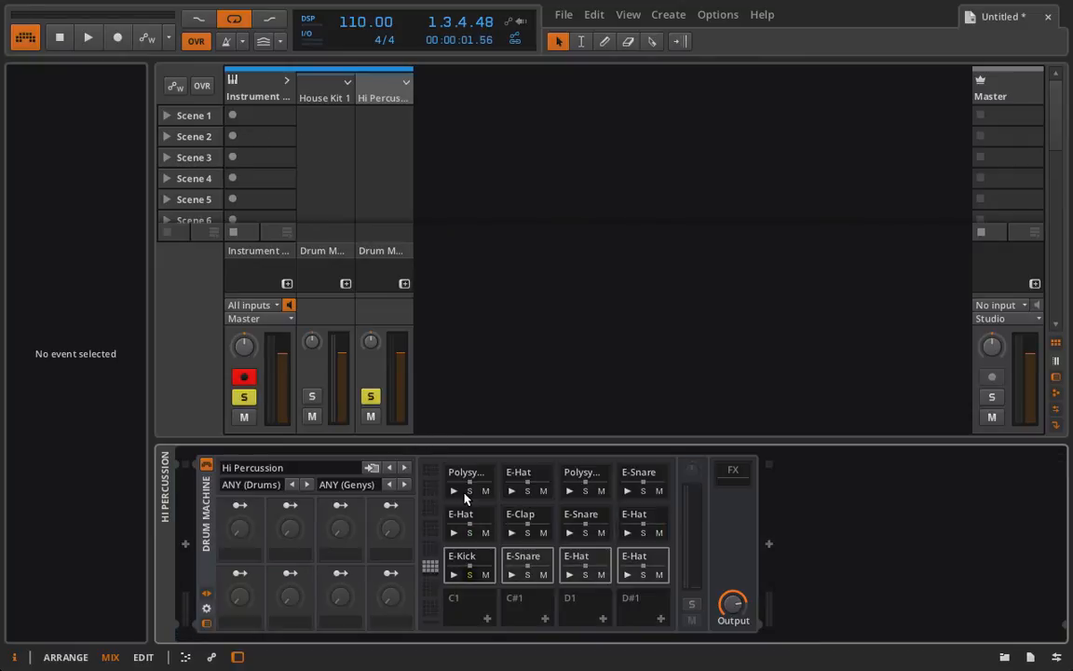
left_click(429, 569)
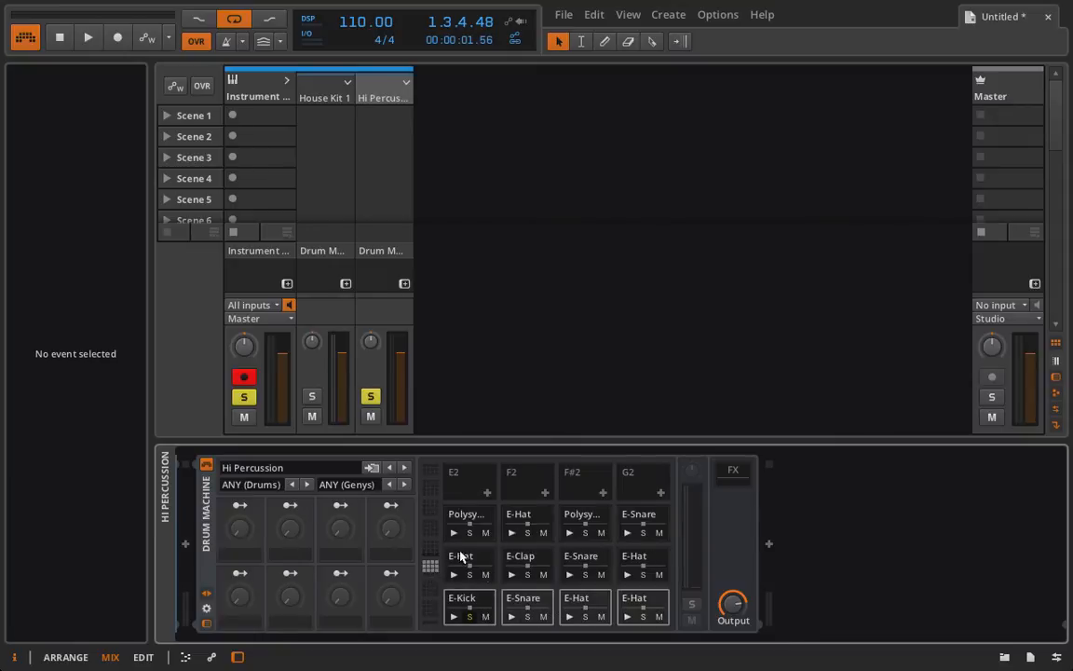
left_click(370, 397)
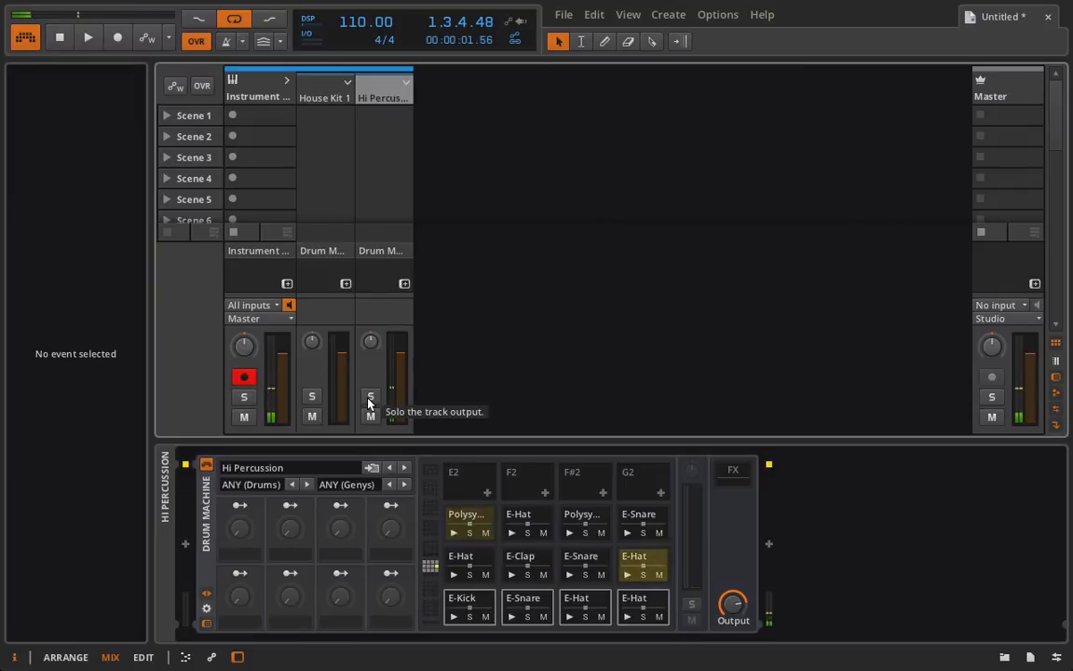
- Delete the Hi Percussion sounds except the Polysynth on C2 and the E-Hats on G1 and B1
left_click(522, 515)
key("Delete")
left_click(574, 515)
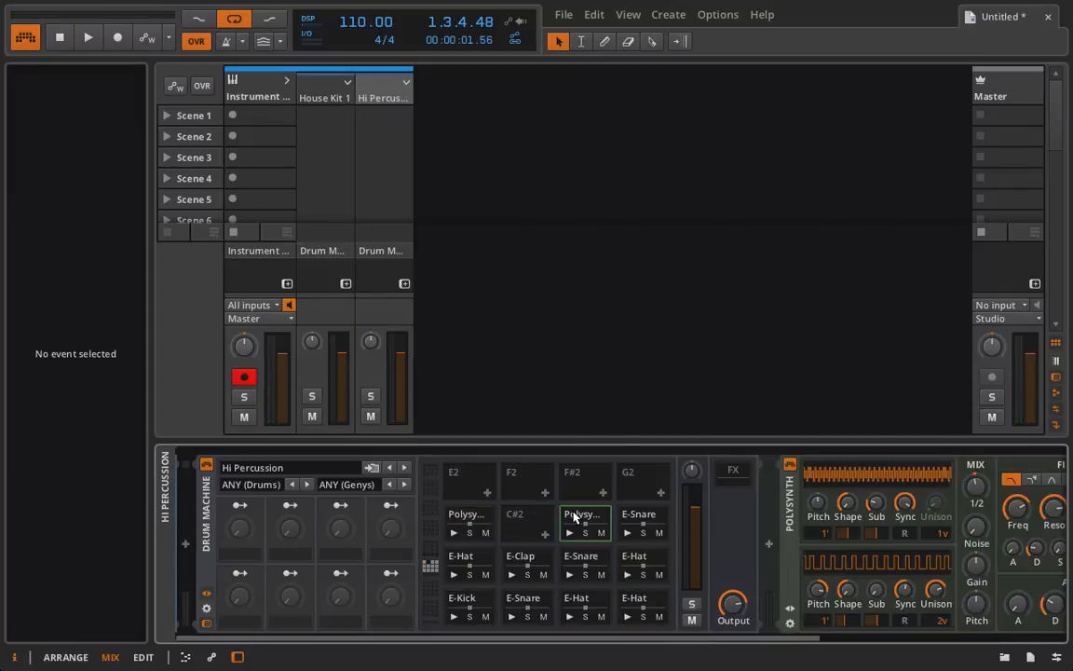
key("Delete")
left_click(638, 518)
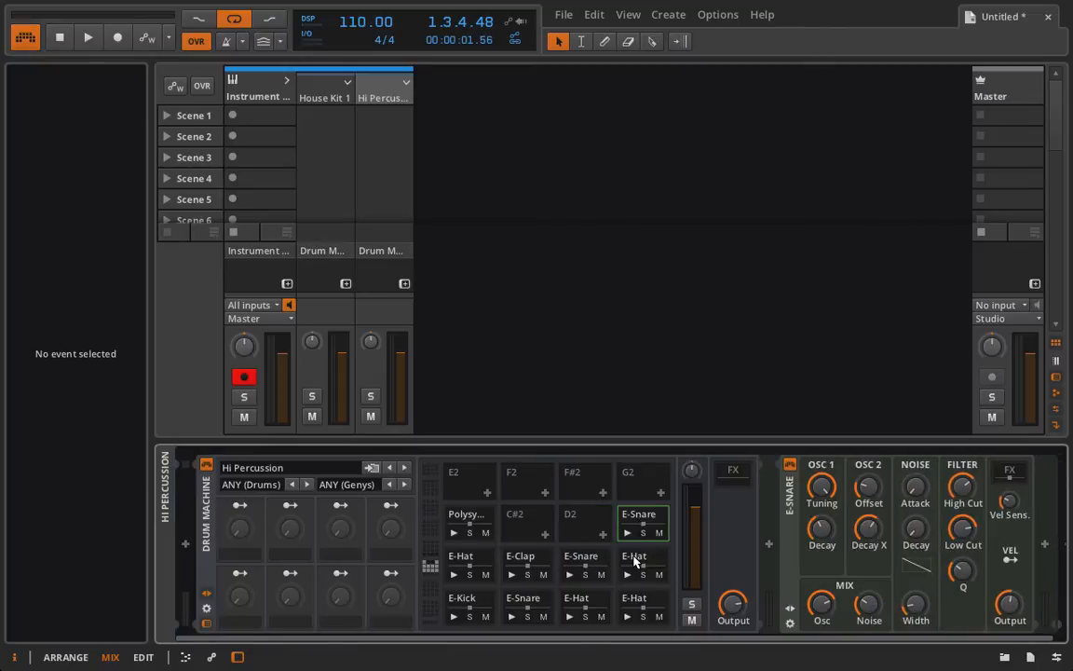
left_click(528, 562)
left_click(472, 562)
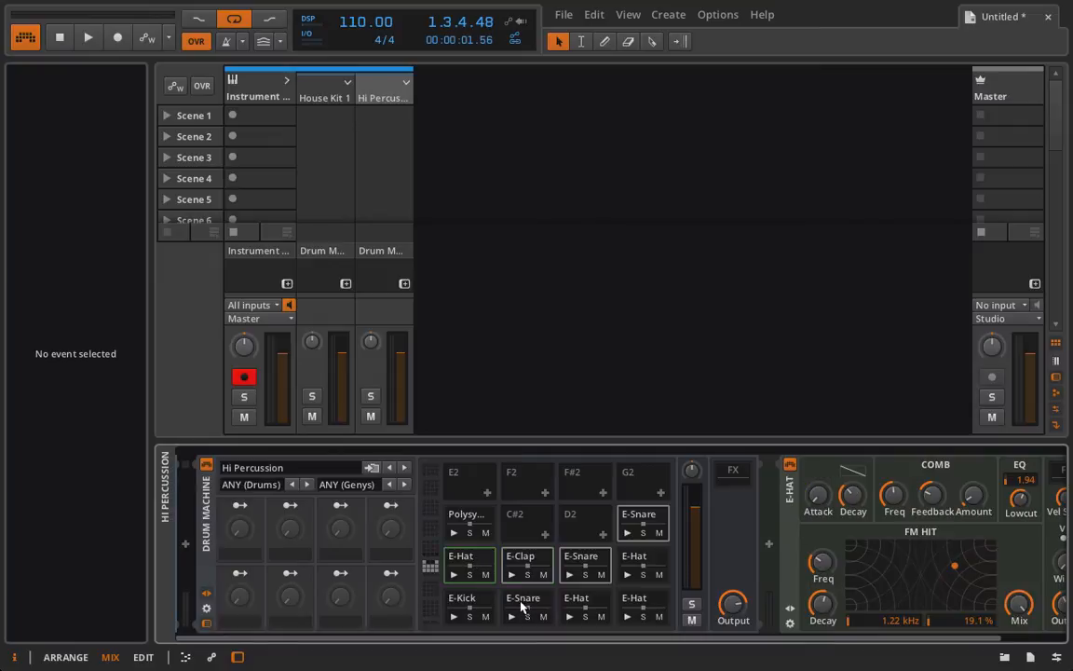
left_click(524, 605)
left_click(583, 602)
left_click(477, 601)
key("Delete")
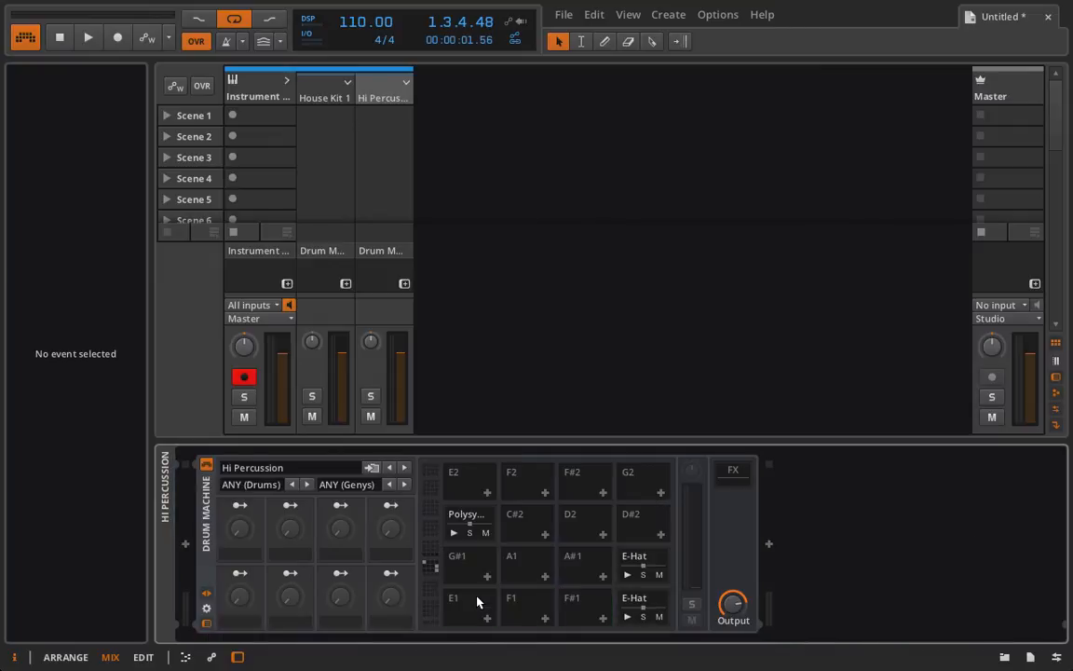
- Move the Hi Percussion Polysynth to the E1 pad and the G1 E-Hat to the F1 pad
left_click(456, 520)
left_click_drag(457, 610, 458, 610)
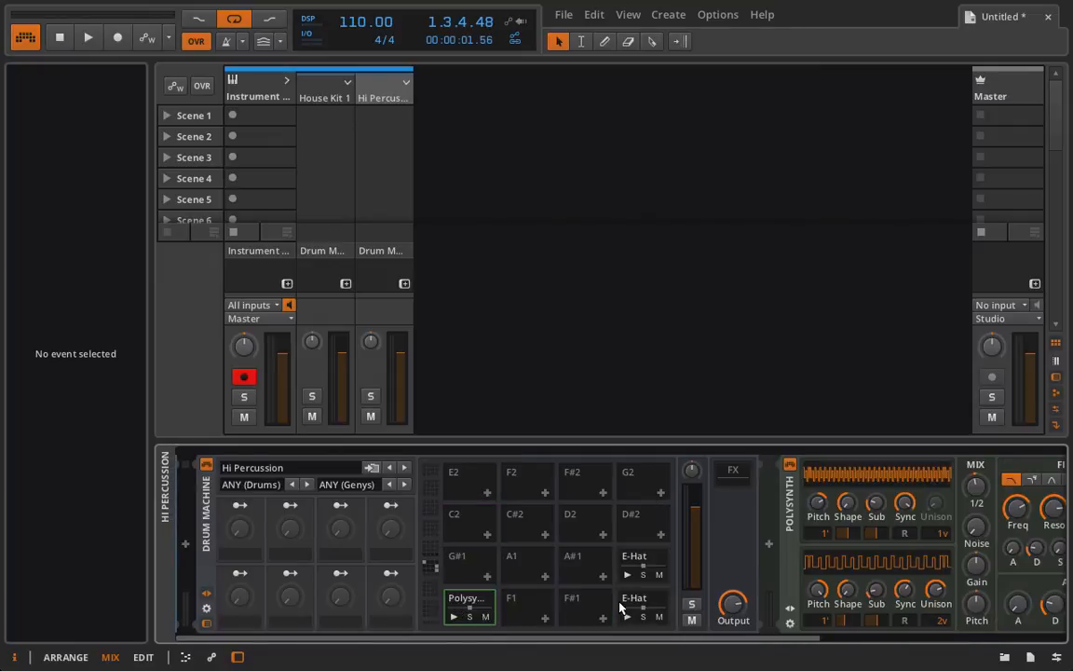
left_click_drag(636, 603, 529, 603)
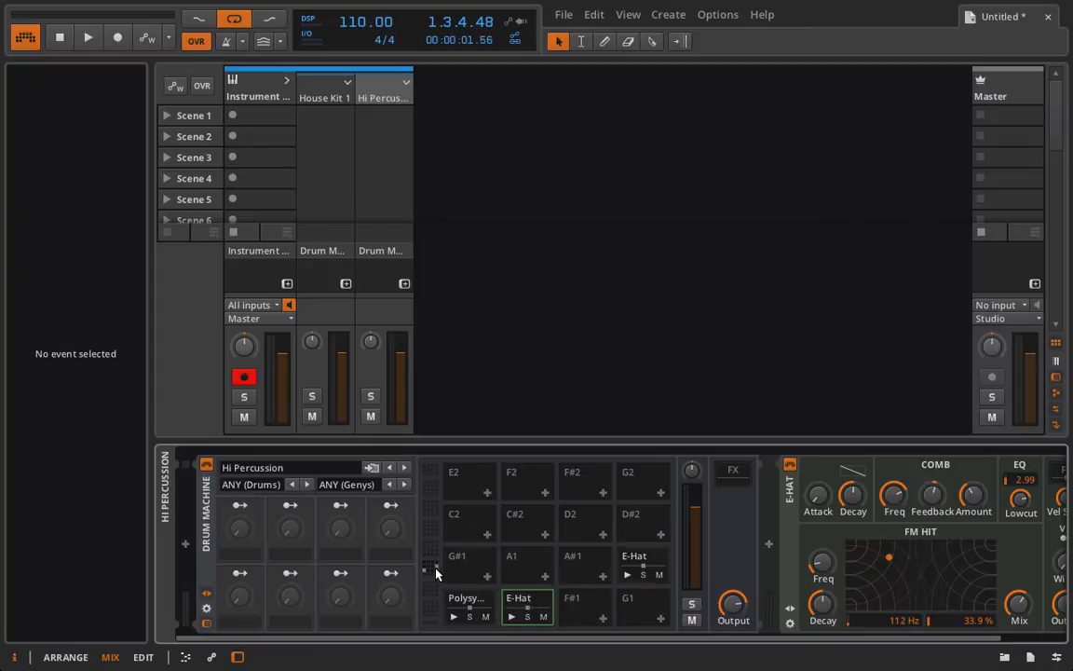
scroll(436, 573, "down", 2)
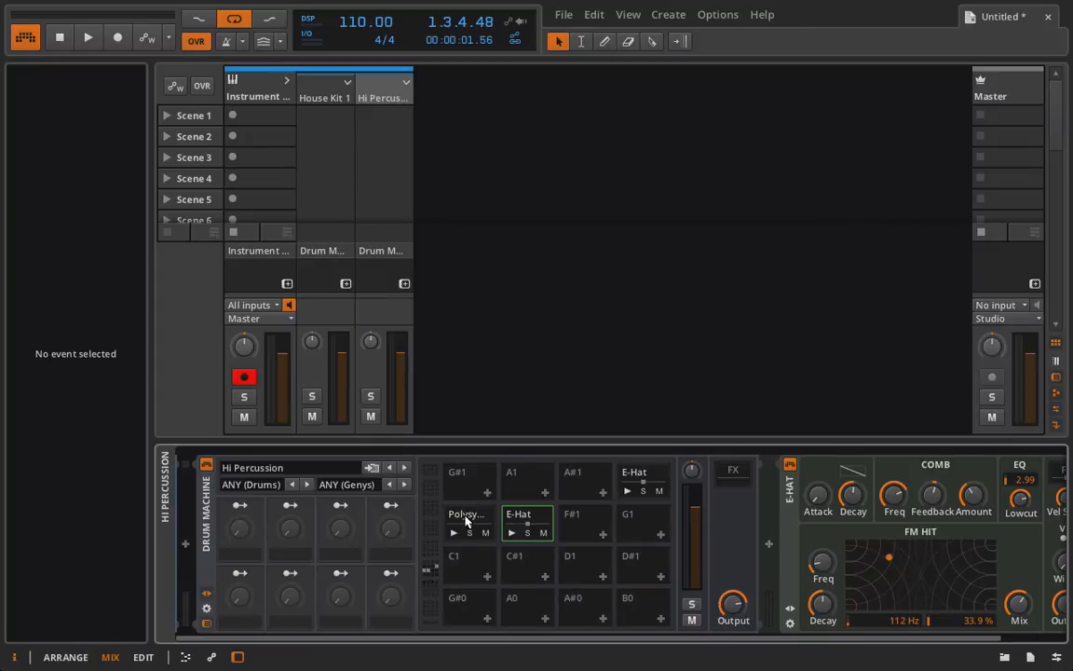
mouse_move(546, 514)
left_mouse_down()
mouse_move(582, 517)
mouse_move(542, 522)
left_mouse_up()
- Add a Delay-2 to the FX chain of the Hi Percussion Drum Machine
left_click(321, 93)
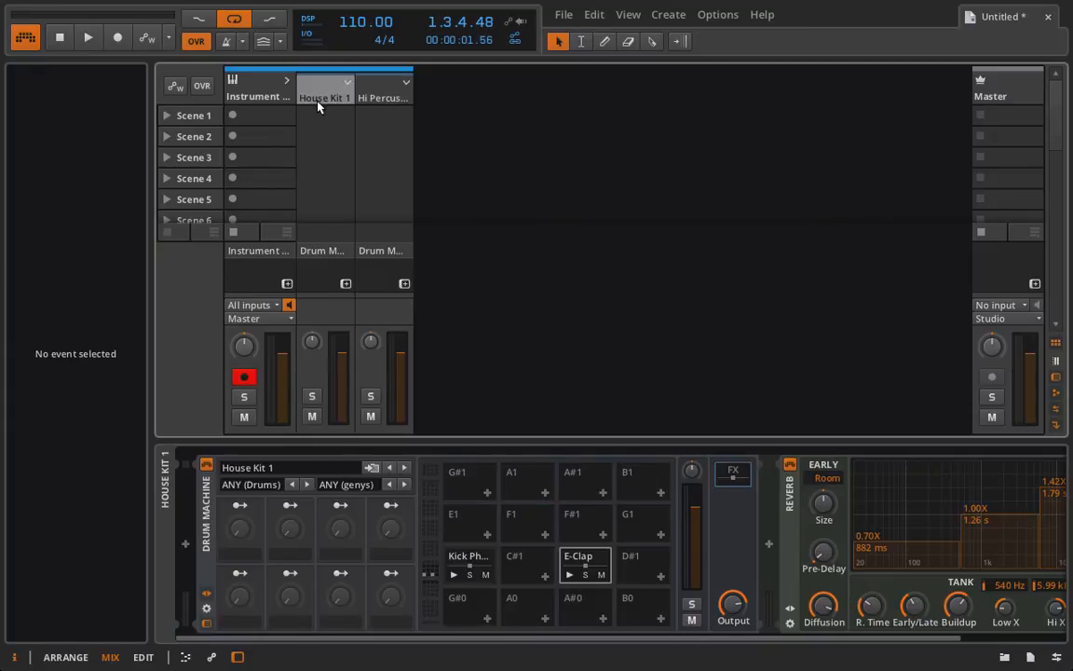
left_click(379, 89)
left_click(725, 475)
left_click(770, 548)
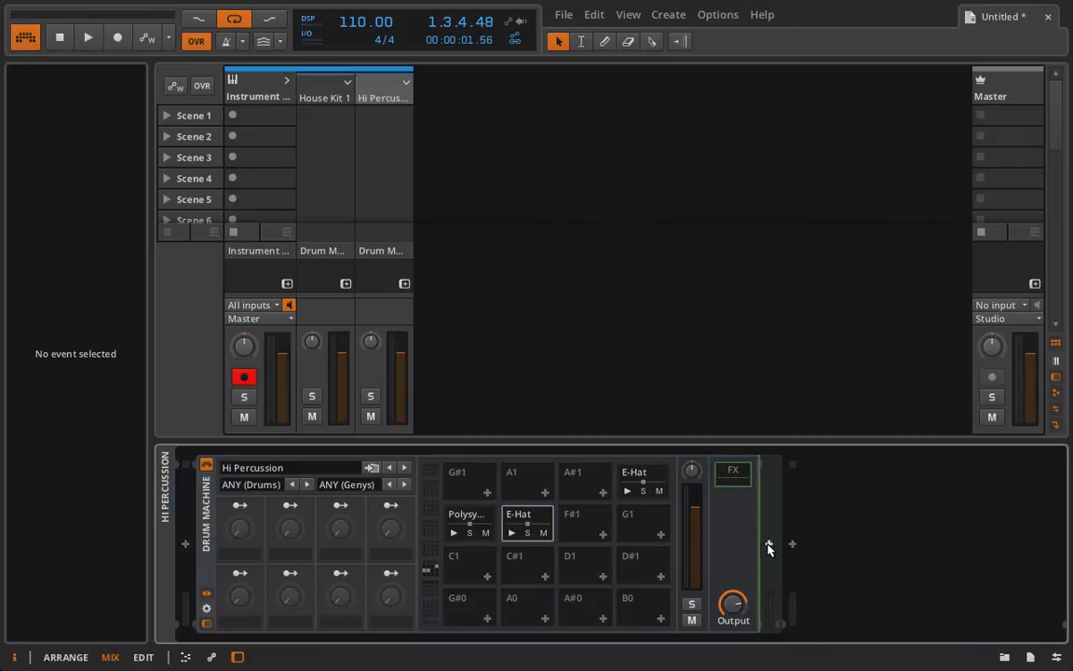
left_click(769, 545)
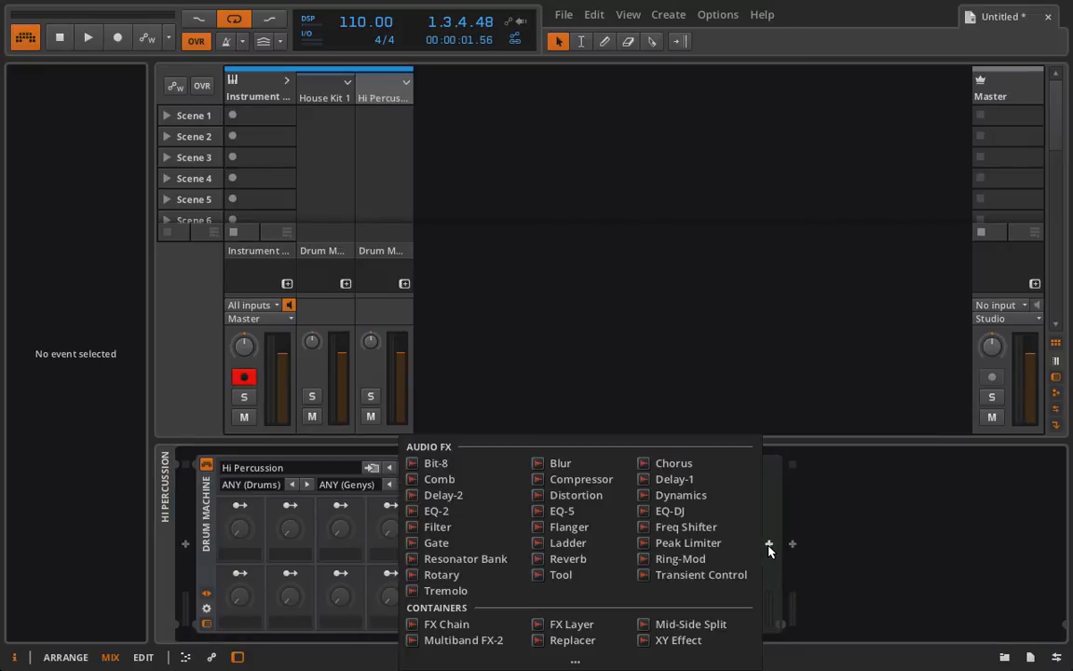
left_click(457, 496)
- Set Delay-2's mix to 36.5 %, left delay time to 6 and right to 3, and raise the Drum Machine's output
left_click_drag(998, 611, 999, 589)
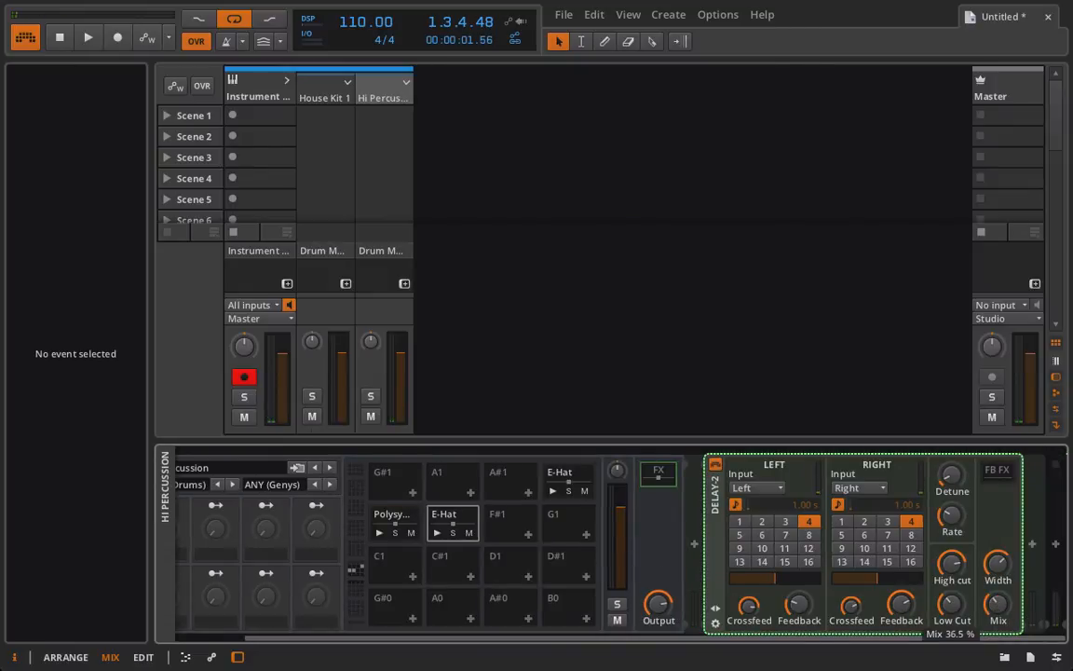
left_click_drag(650, 611, 650, 594)
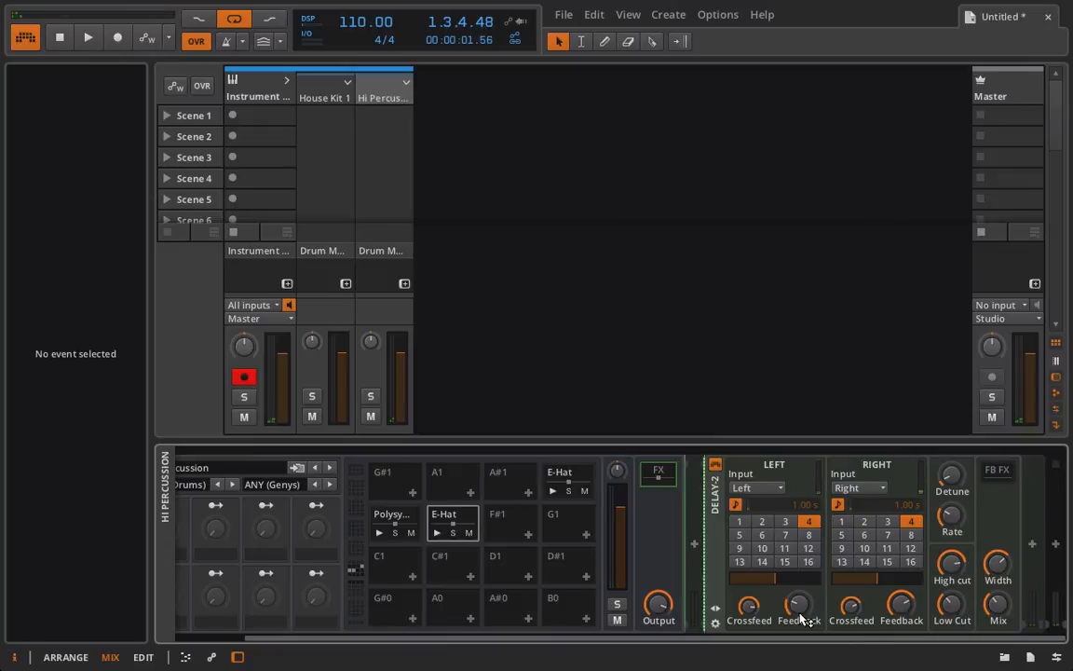
left_click(762, 537)
left_click(885, 522)
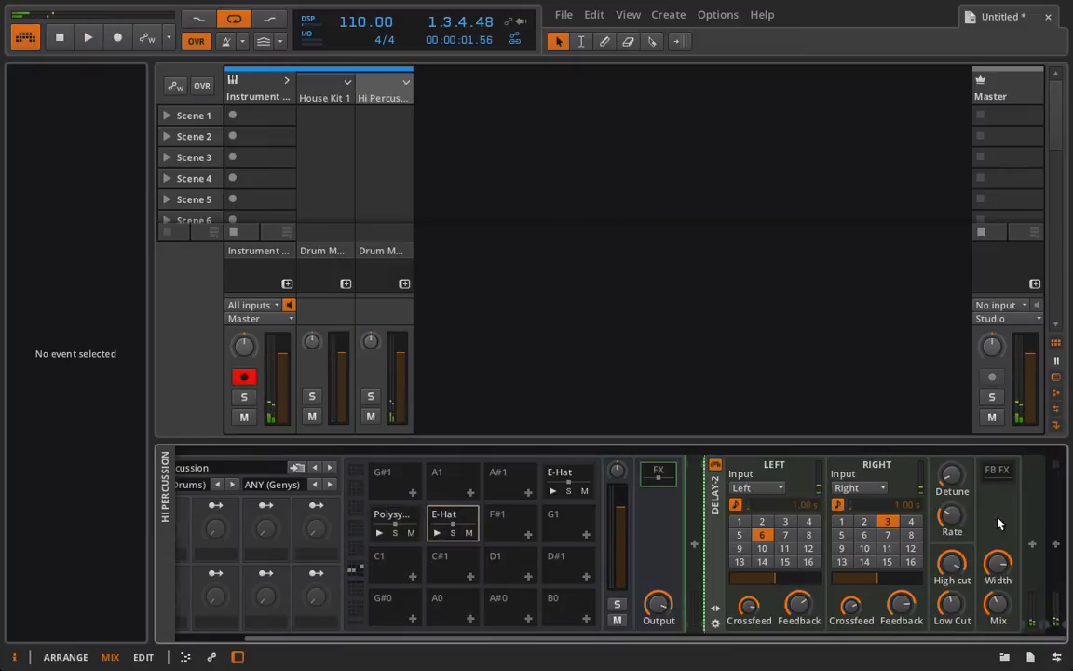
- Delete the E-Hat on Hi Percussion's B1 pad and select the E-Hat on F1
left_click(560, 473)
key("Delete")
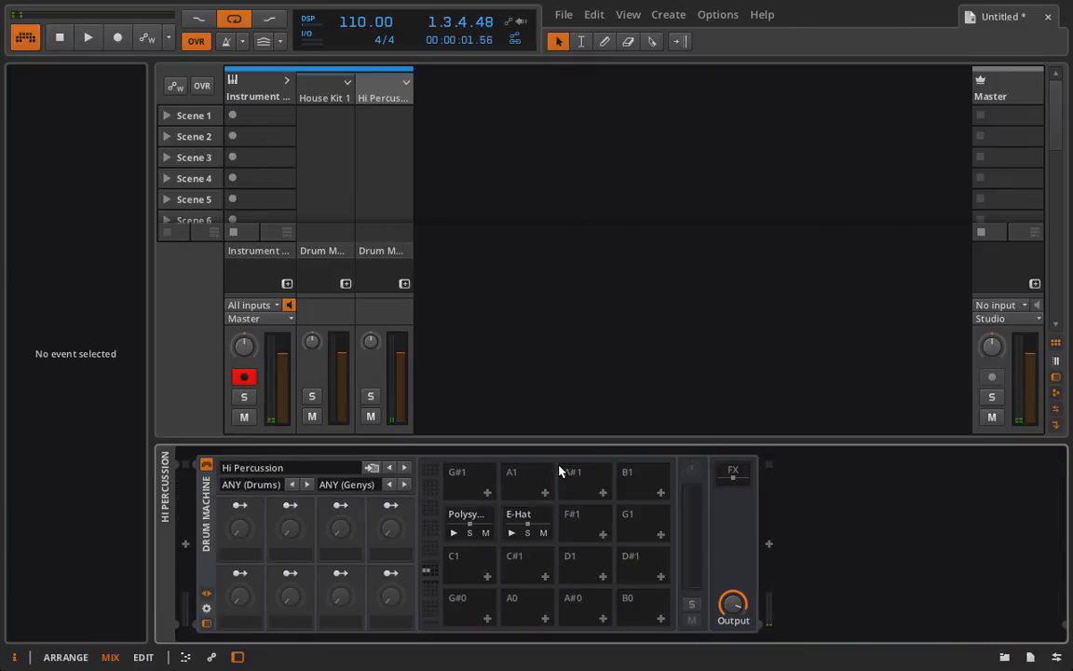
left_click(540, 522)
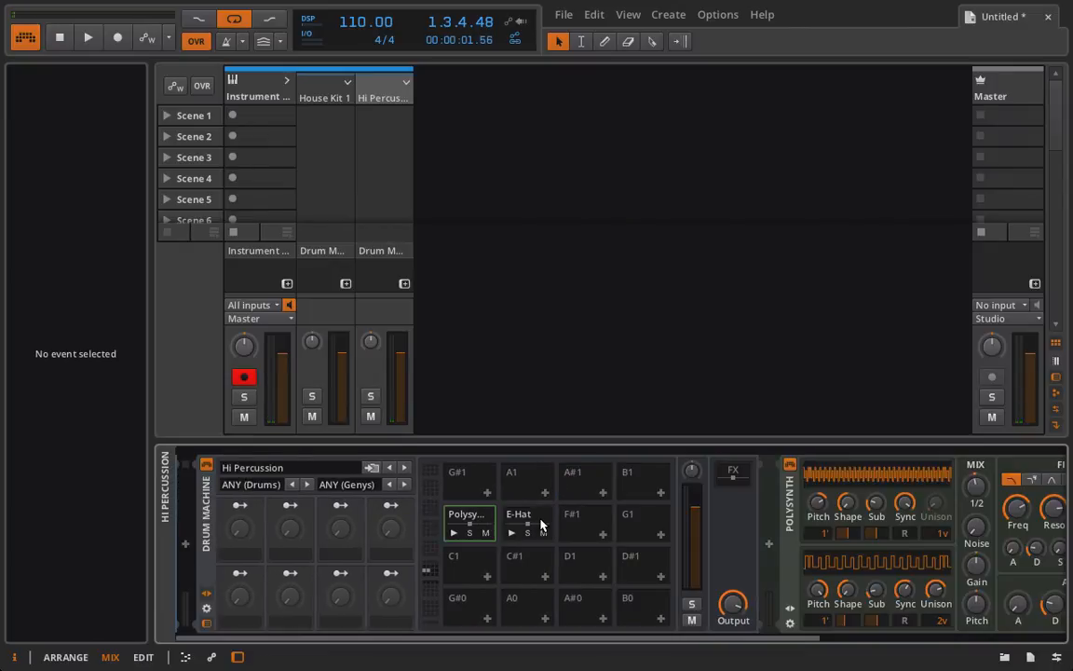
- Switch to the arrangement view and delete the Instrument Layer track, leaving only the Master track
left_click(255, 87)
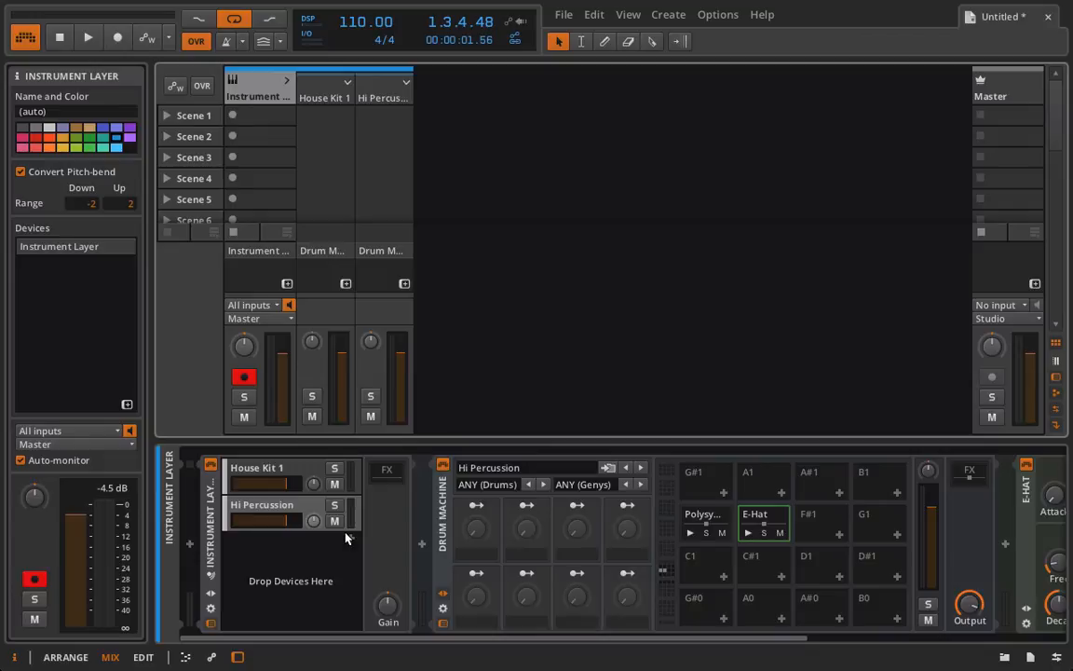
key("alt+1")
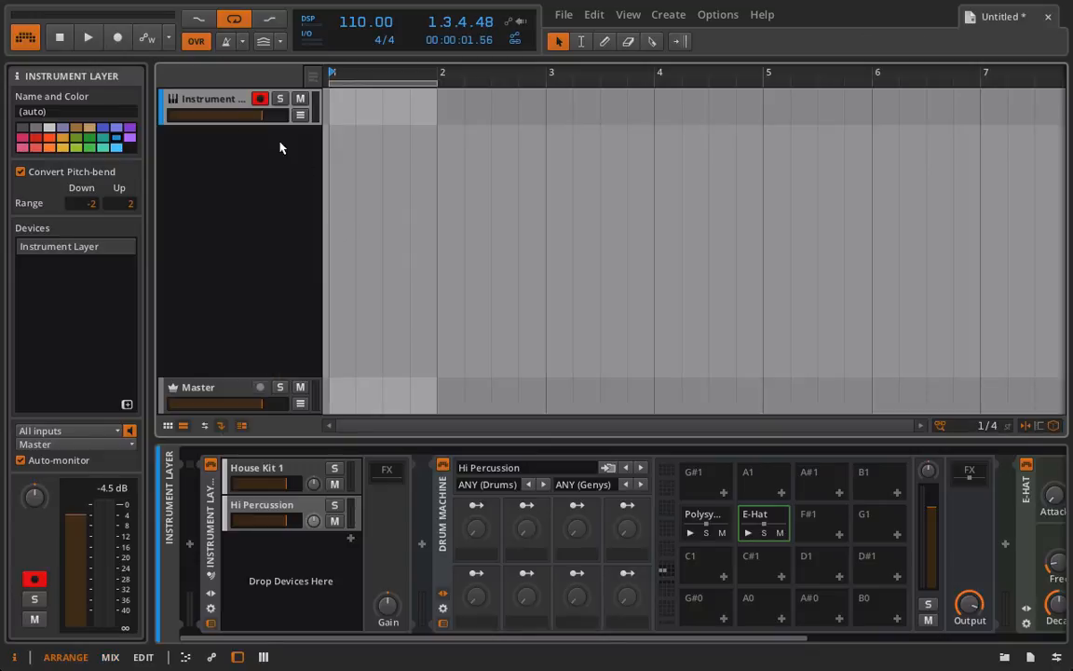
key("Delete")
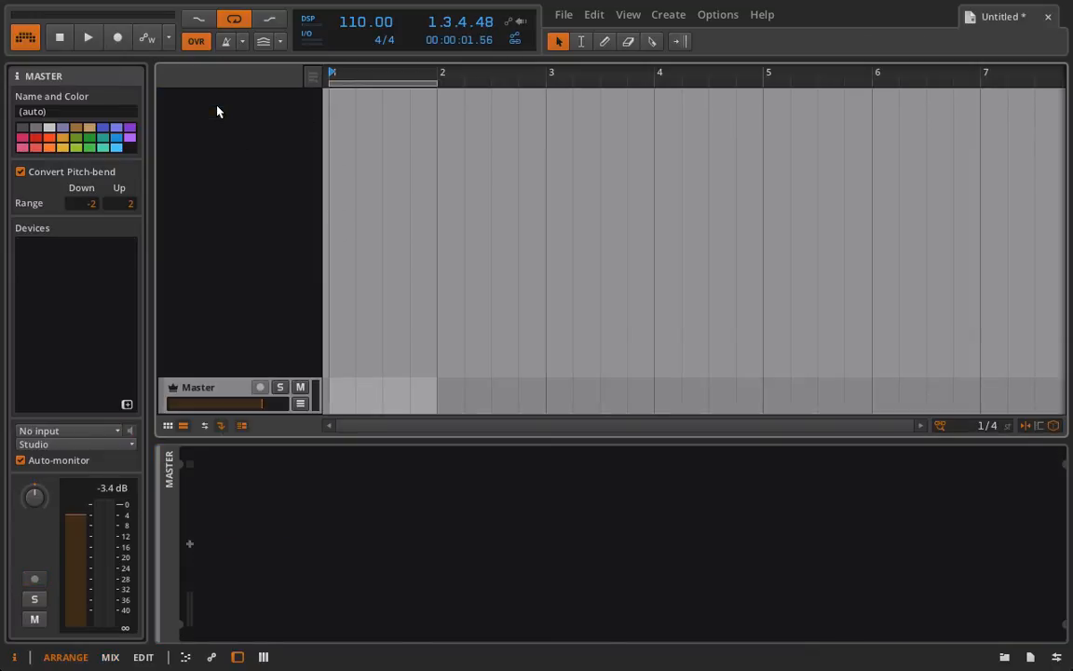
right_click(215, 109)
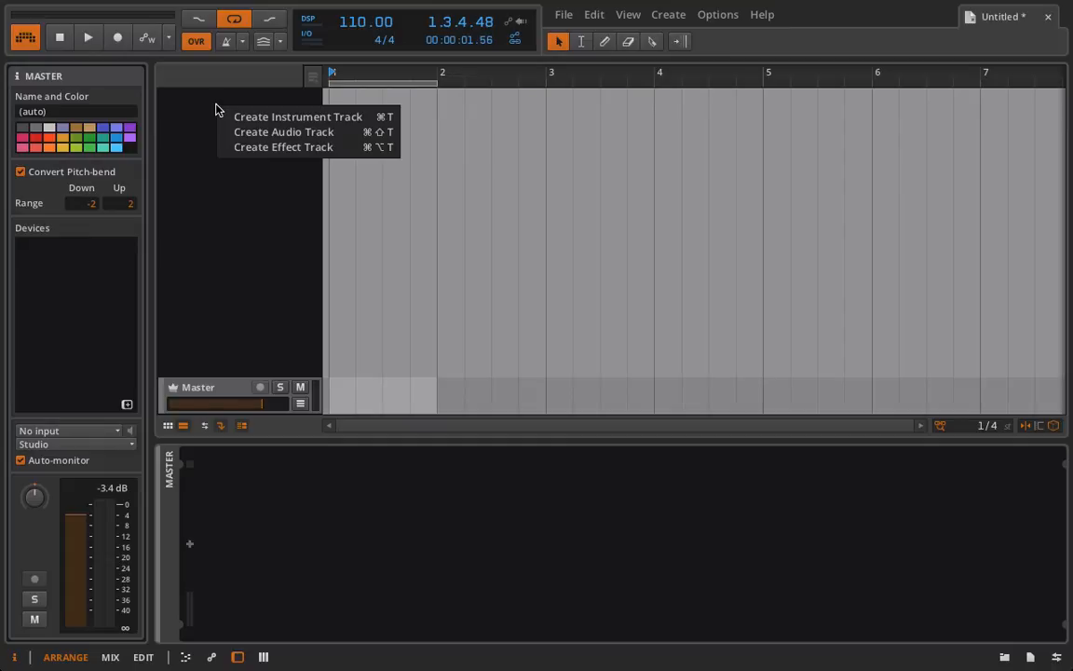
left_click(329, 87)
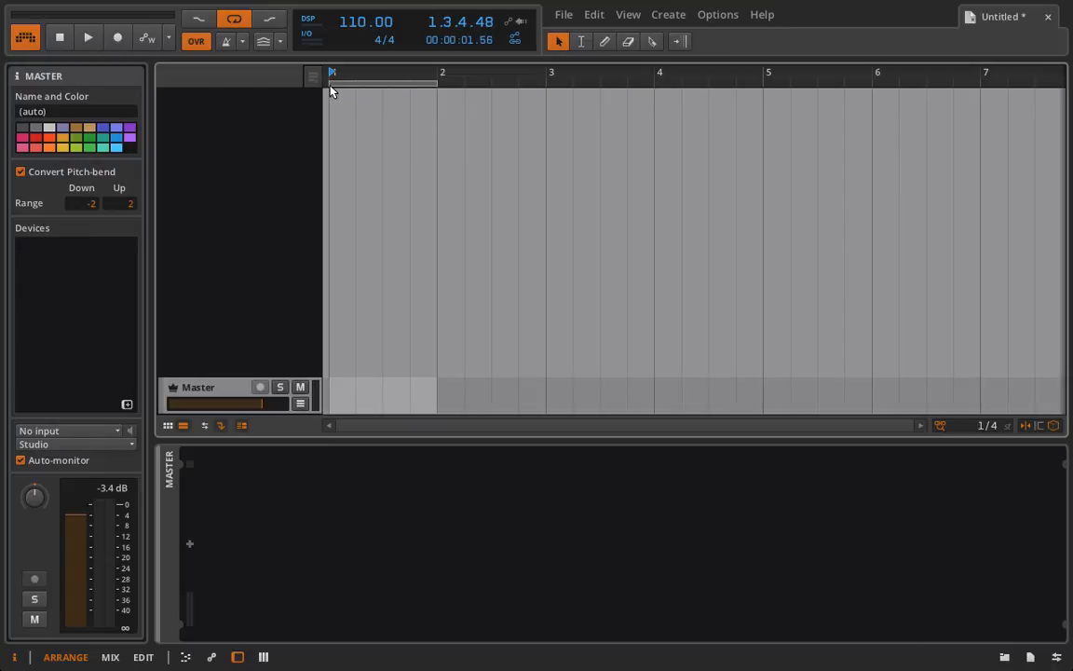